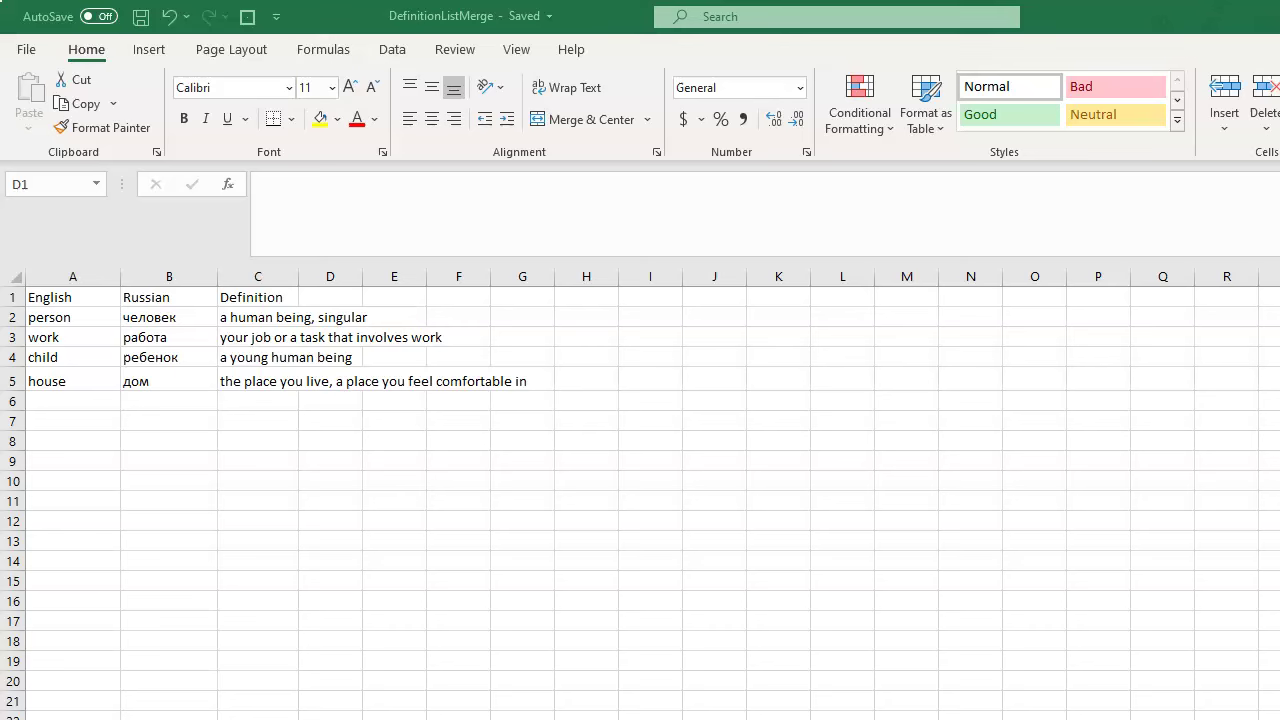
Bold the English, Russian and Definition column headings in row 1
click(73, 297)
click(169, 297)
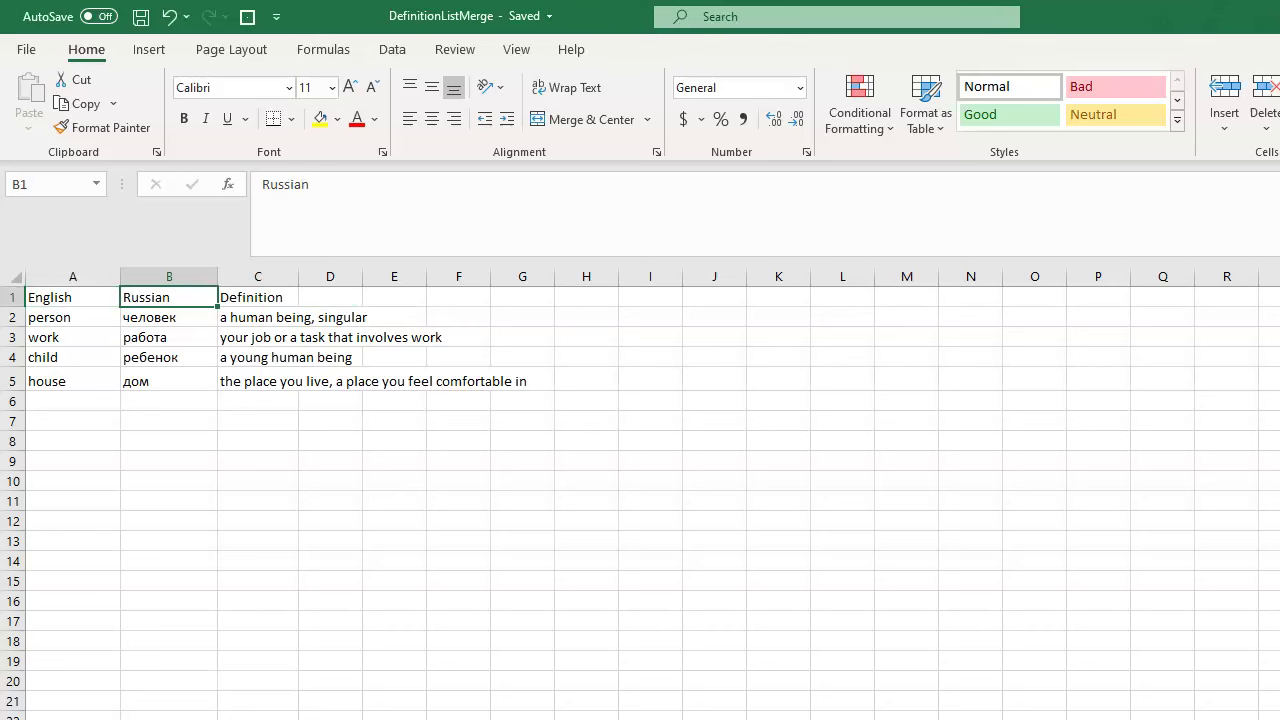
click(258, 297)
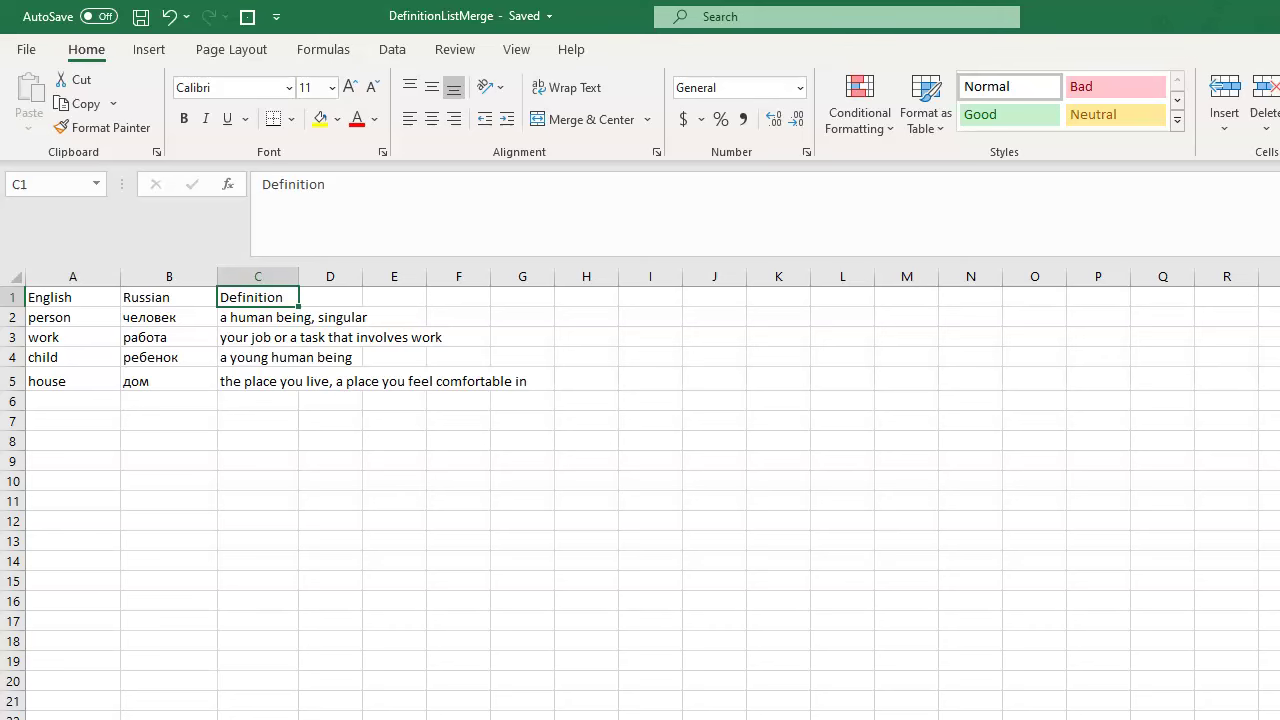
drag(73, 297, 258, 298)
key(ctrl+b)
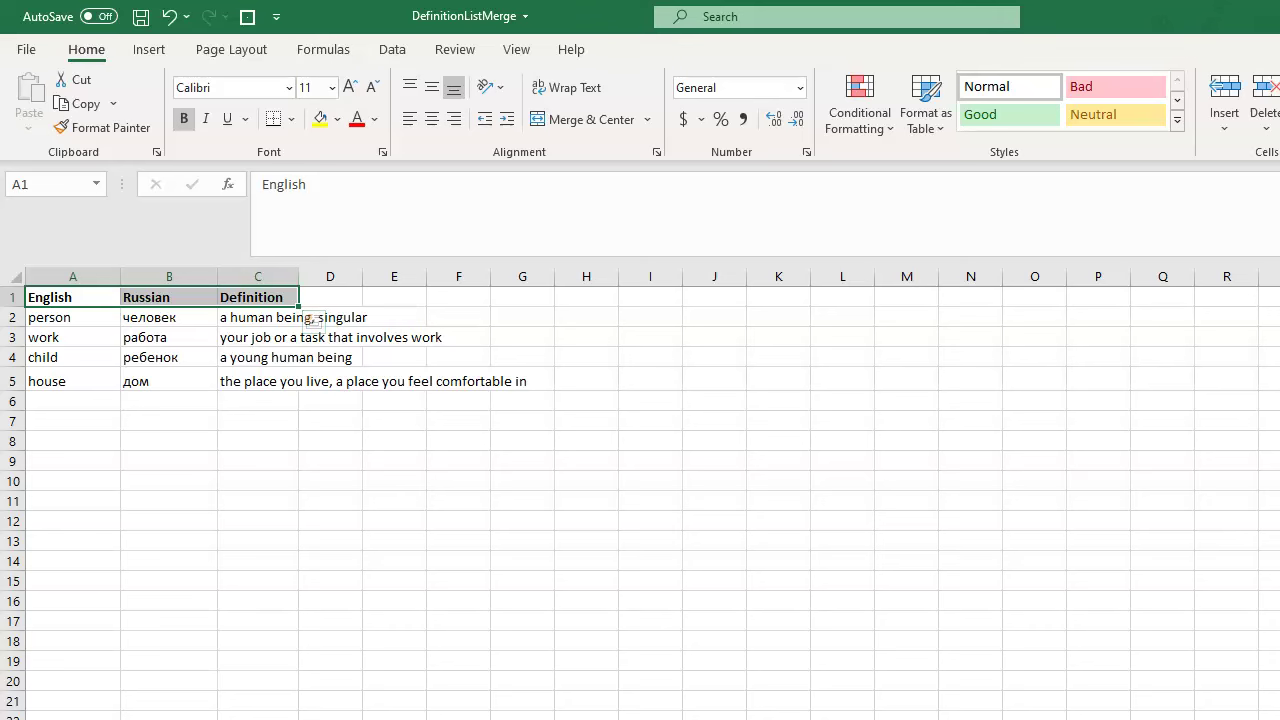
Examine the vocabulary entries listed beneath the English, Russian and Definition headings
key(Down)
key(shift+Down)
key(shift+Down)
key(shift+Down)
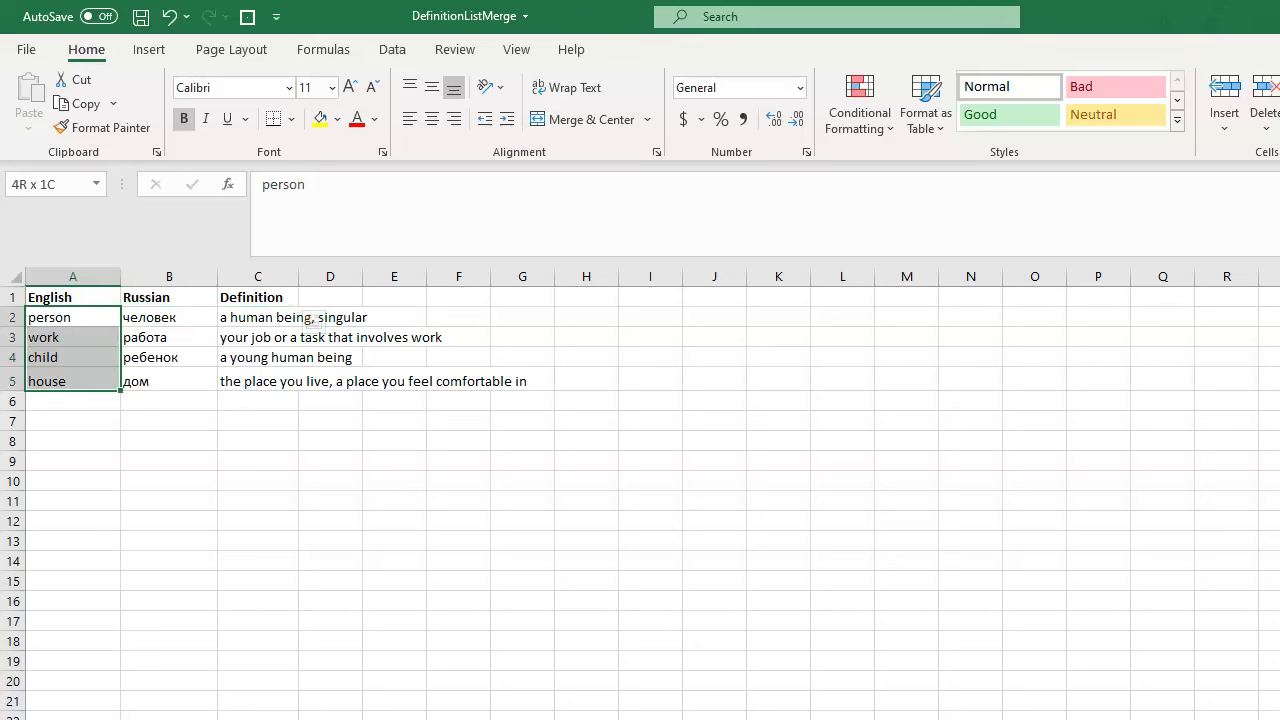
drag(72, 381, 72, 421)
click(169, 357)
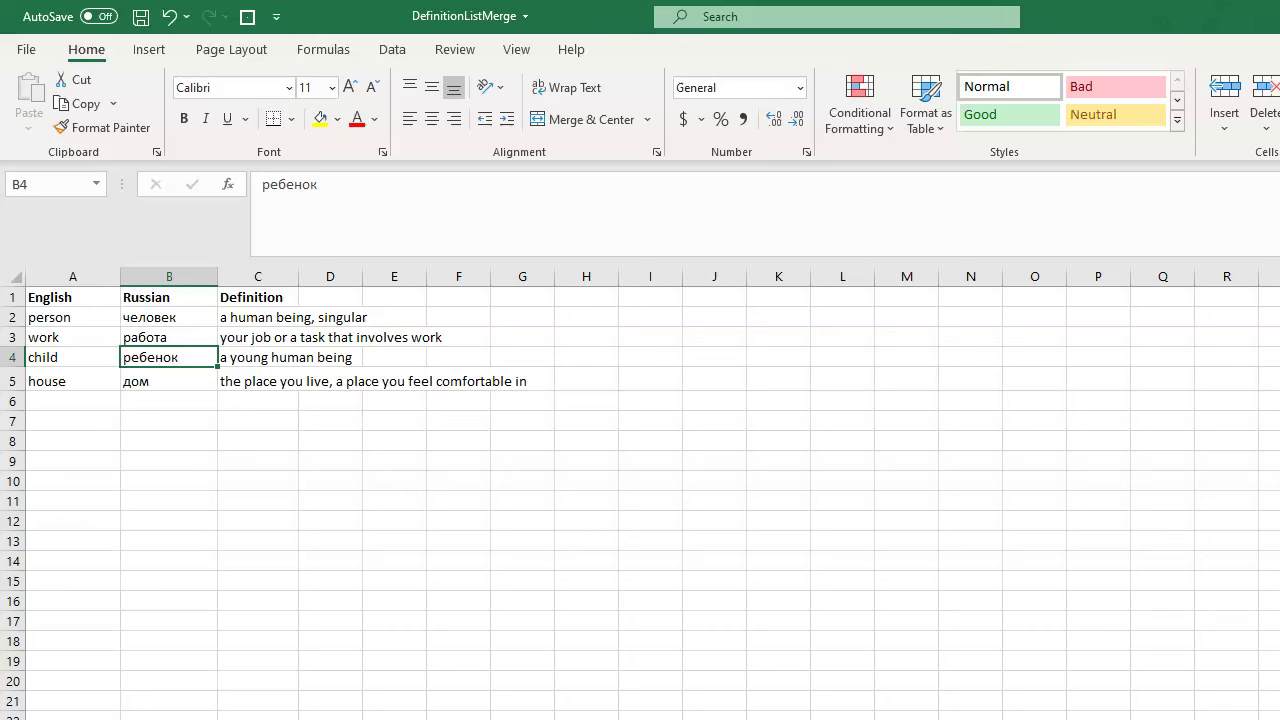
click(169, 317)
key(shift+Down)
key(shift+Down)
key(shift+Down)
key(shift+Down)
key(shift+Down)
key(shift+Down)
key(shift+Down)
key(shift+Down)
key(shift+Down)
key(shift+Down)
key(shift+Down)
key(shift+Down)
key(shift+Down)
key(shift+Down)
key(shift+Down)
key(shift+Down)
key(shift+Down)
key(shift+Down)
key(shift+Down)
key(shift+Down)
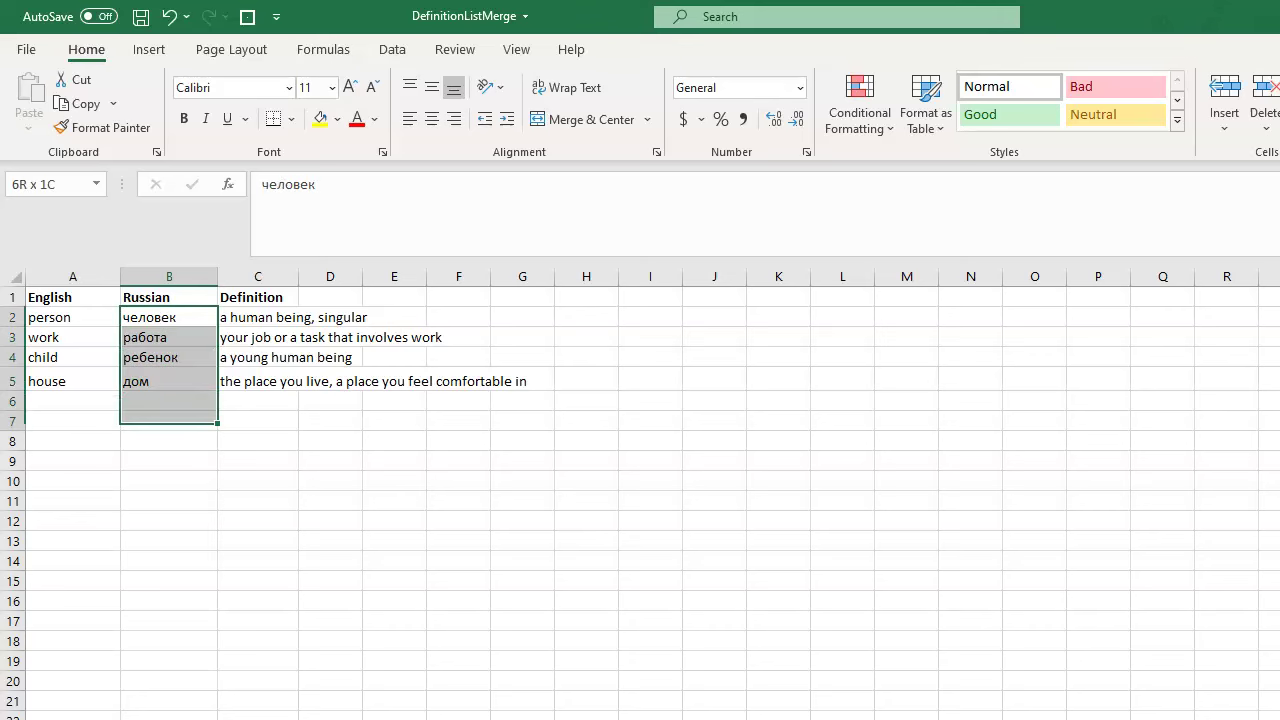
key(shift+Up)
key(shift+Up)
key(shift+Up)
key(shift+Up)
key(shift+Up)
key(shift+Up)
key(shift+Up)
key(shift+Up)
key(shift+Up)
key(shift+Up)
key(shift+Up)
key(shift+Up)
key(shift+Up)
key(shift+Up)
key(shift+Up)
key(shift+Up)
key(shift+Up)
click(258, 337)
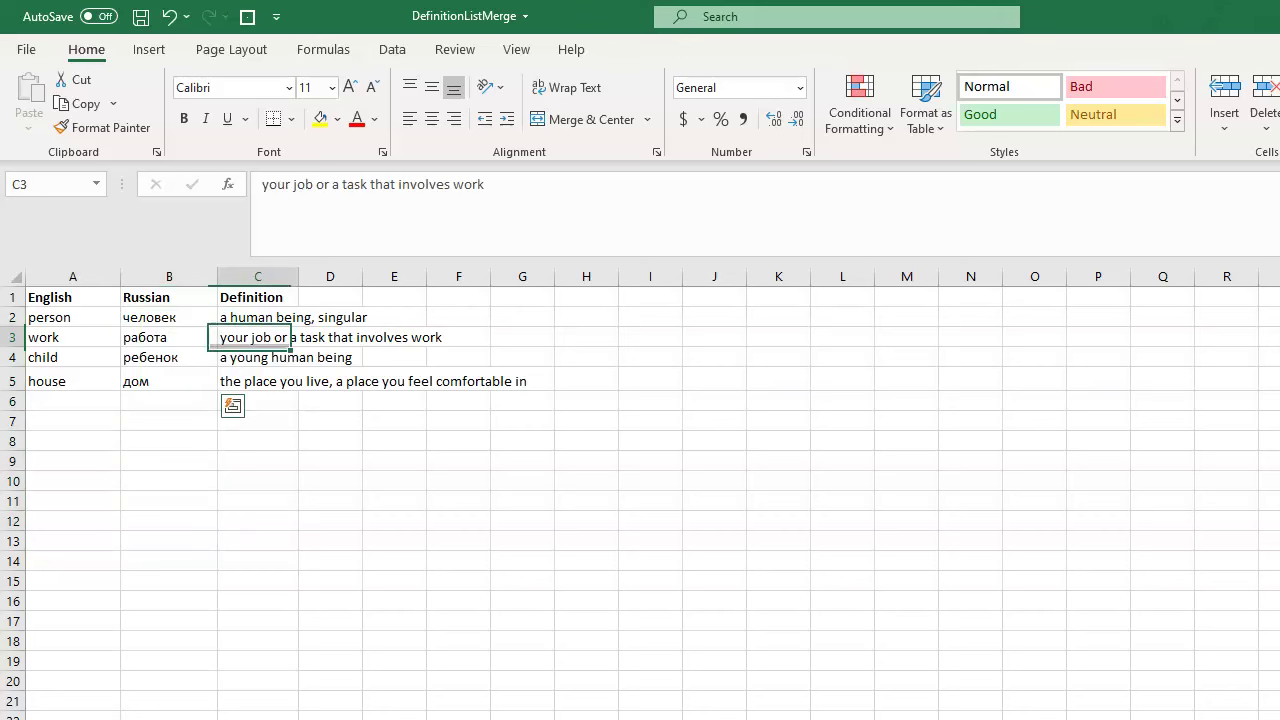
drag(258, 317, 275, 402)
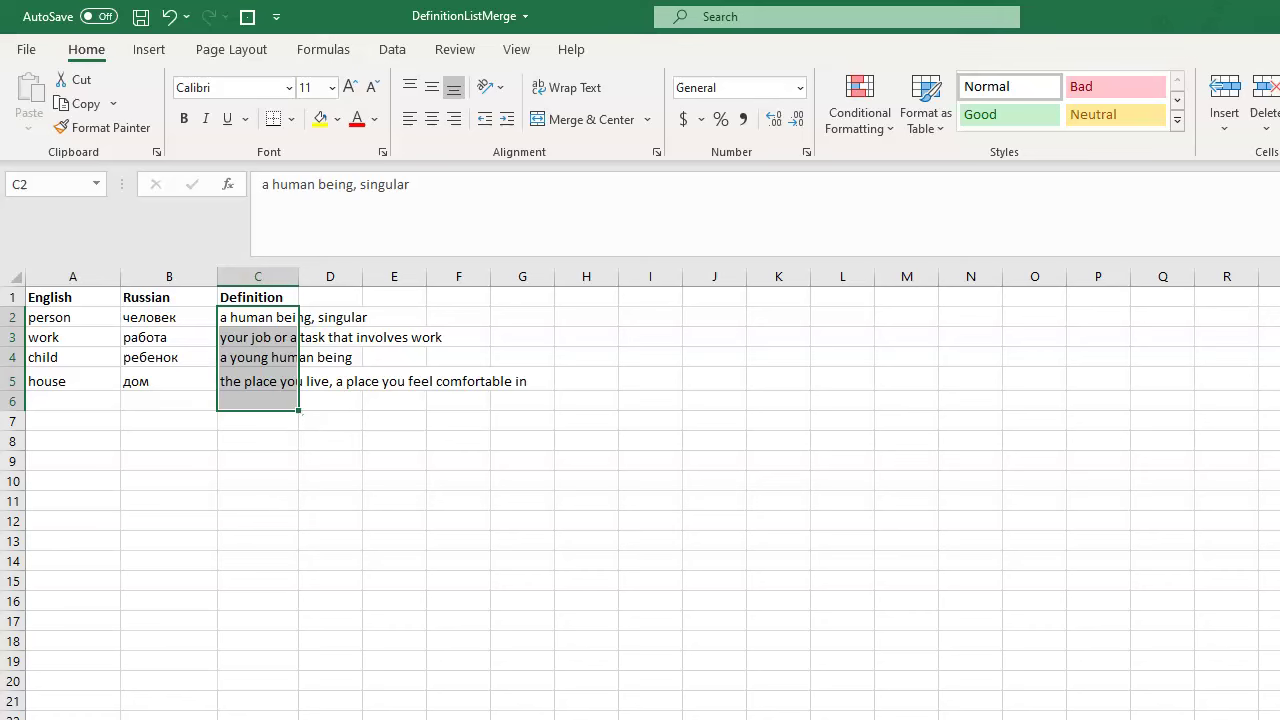
Save the DefinitionListMerge workbook
click(258, 381)
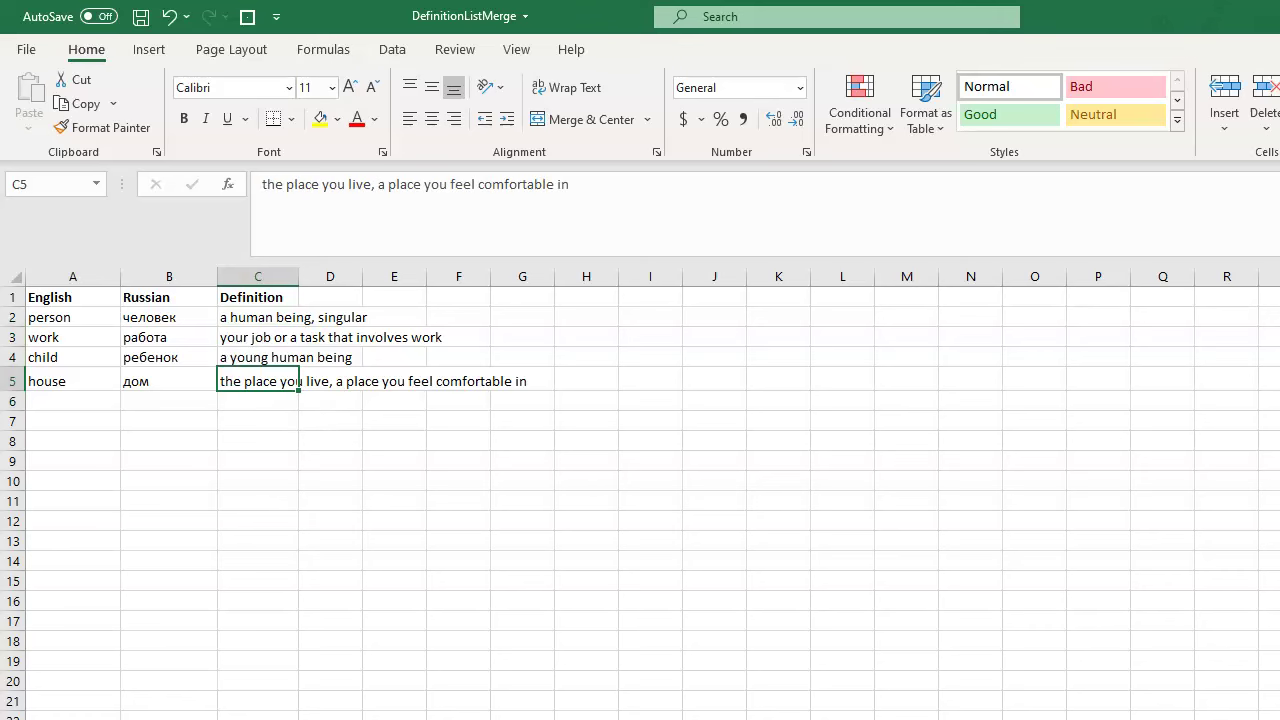
key(ctrl+s)
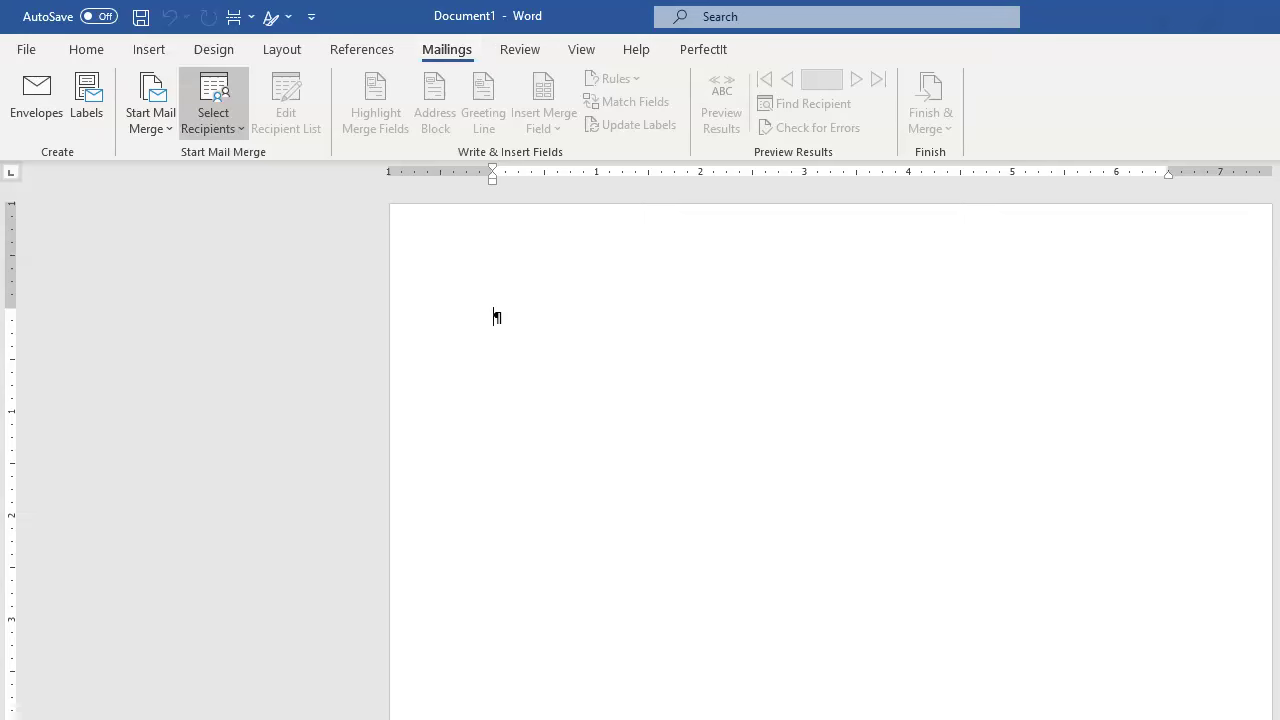
In the blank Word document, use the existing list DefinitionListMerge from the Desktop's TEMP folder as merge recipients, with table Sheet1$ and first-row headers
click(213, 105)
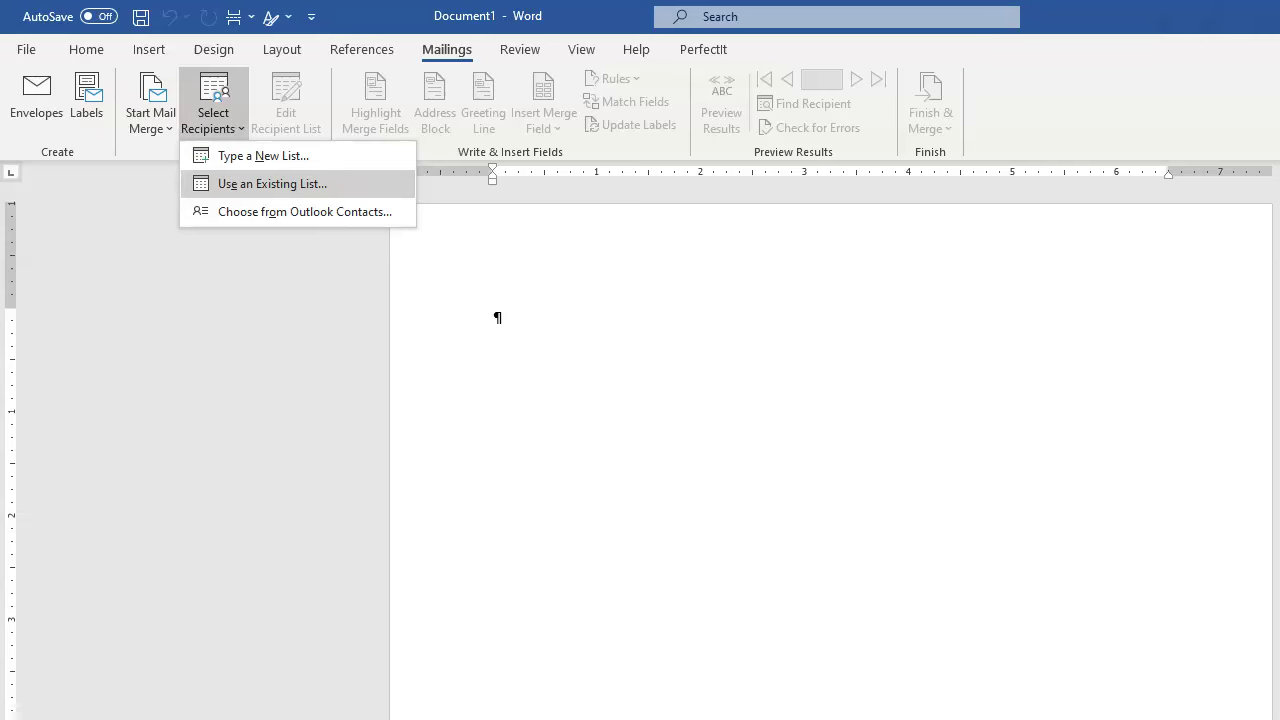
click(272, 183)
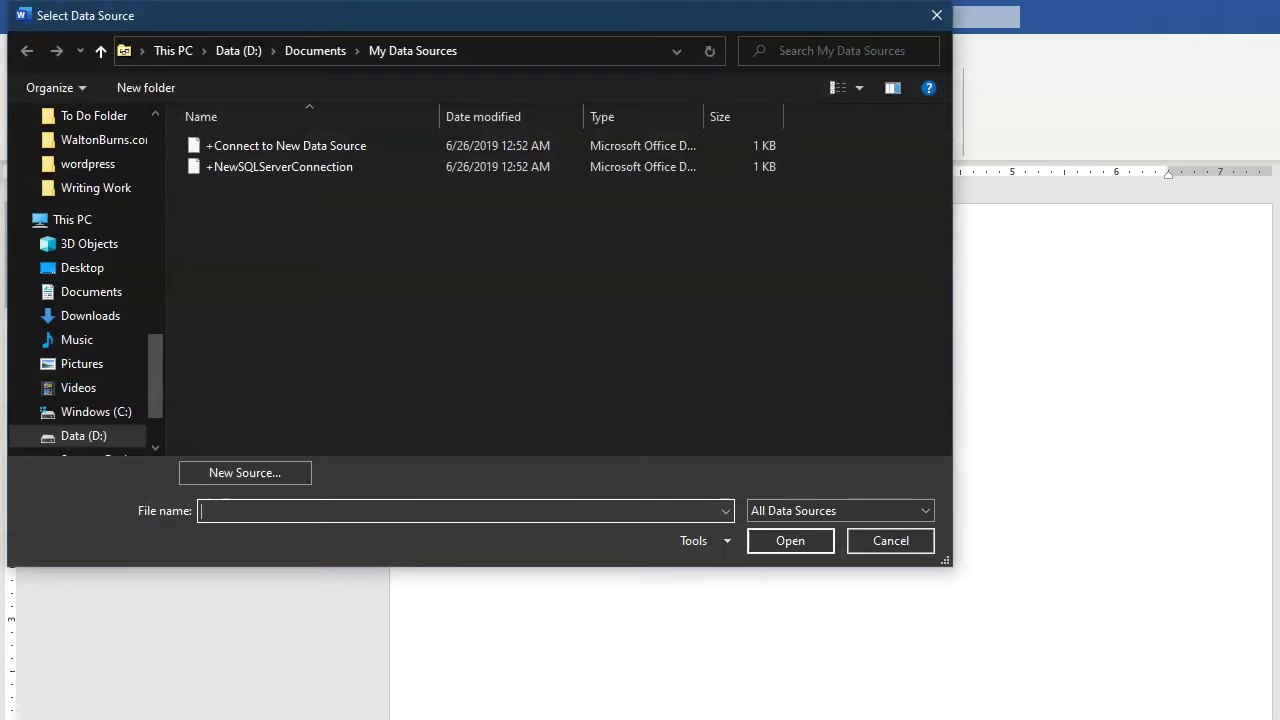
scroll(85, 280, up, 10)
scroll(30, 283, up, 2)
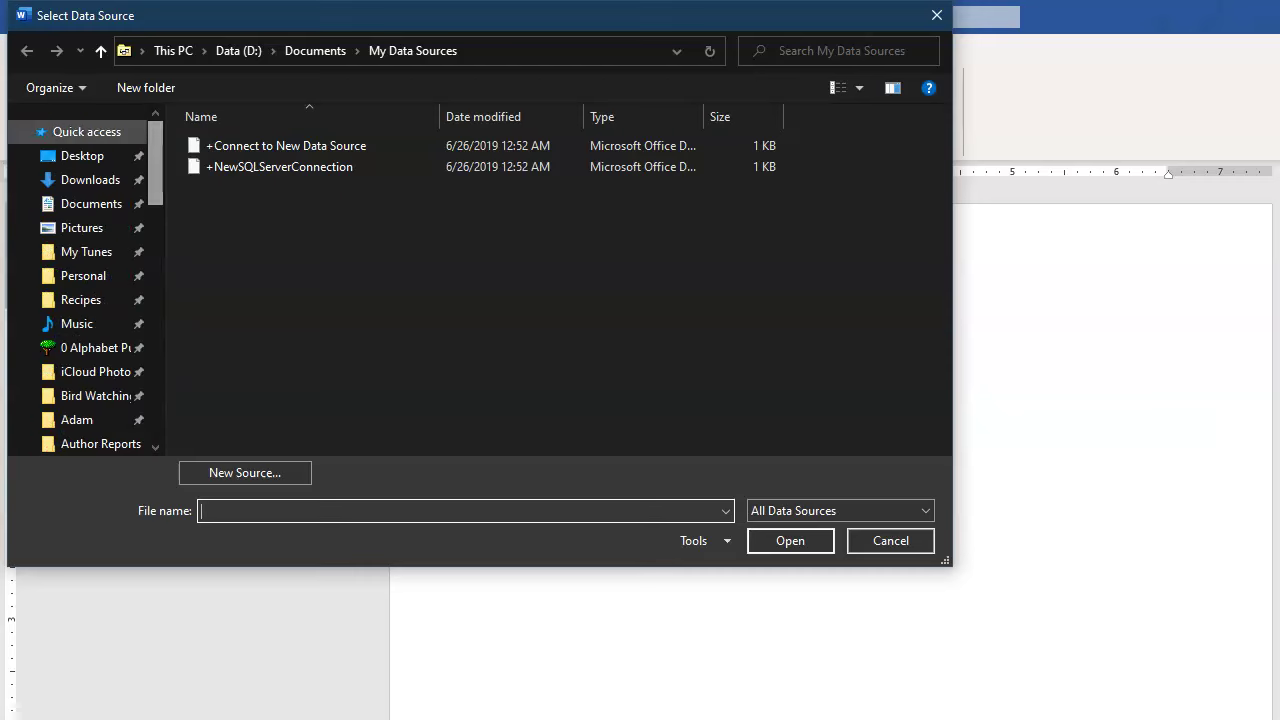
scroll(30, 283, down, 2)
scroll(25, 290, down, 1)
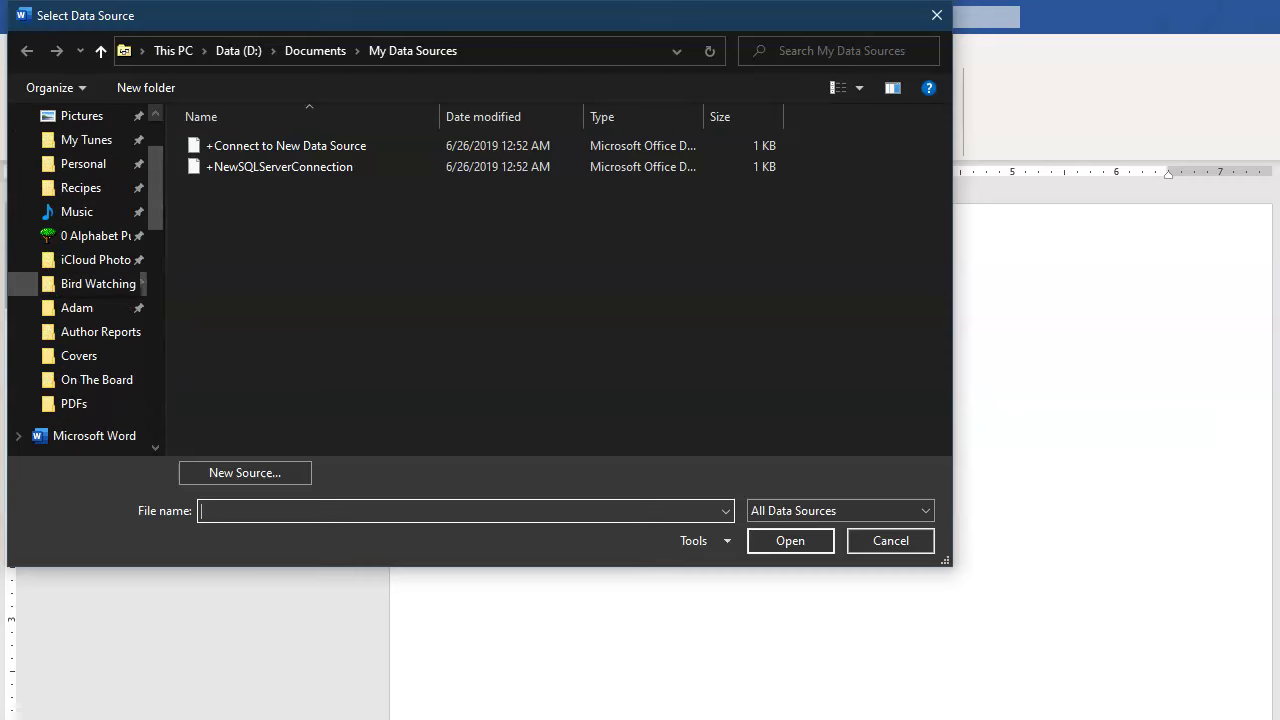
scroll(25, 297, up, 2)
click(80, 155)
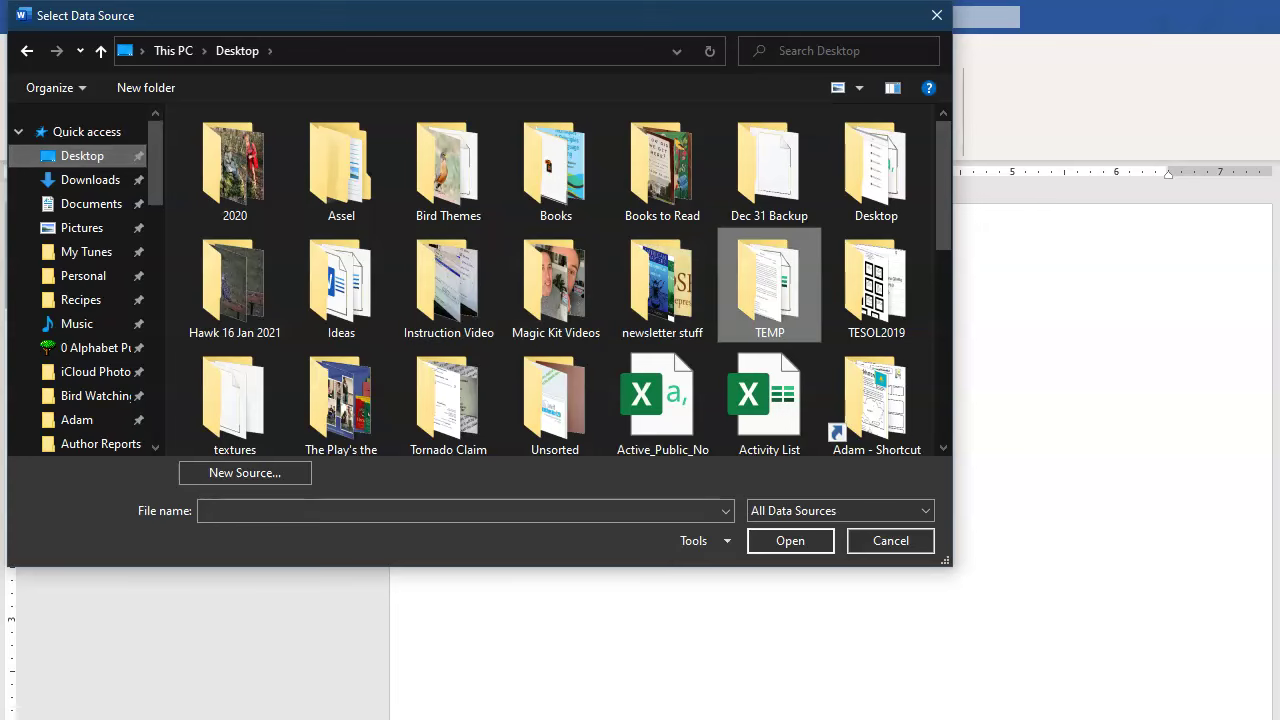
double_click(769, 285)
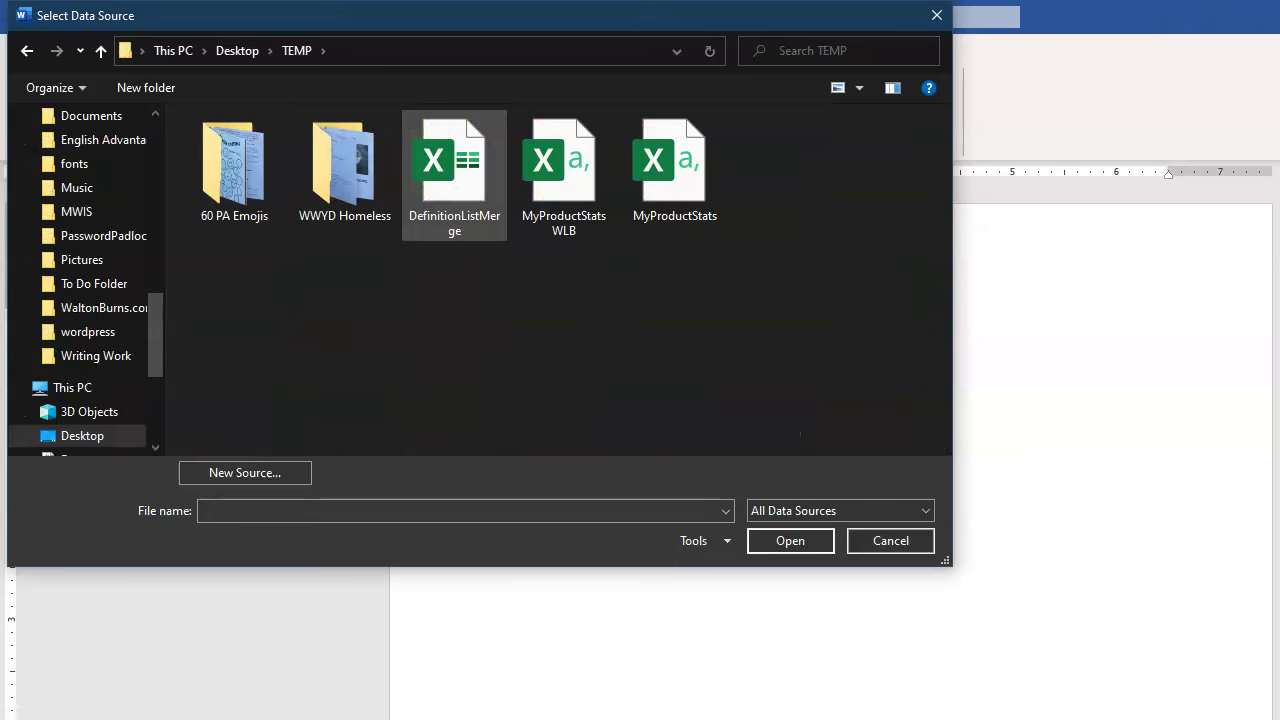
click(454, 175)
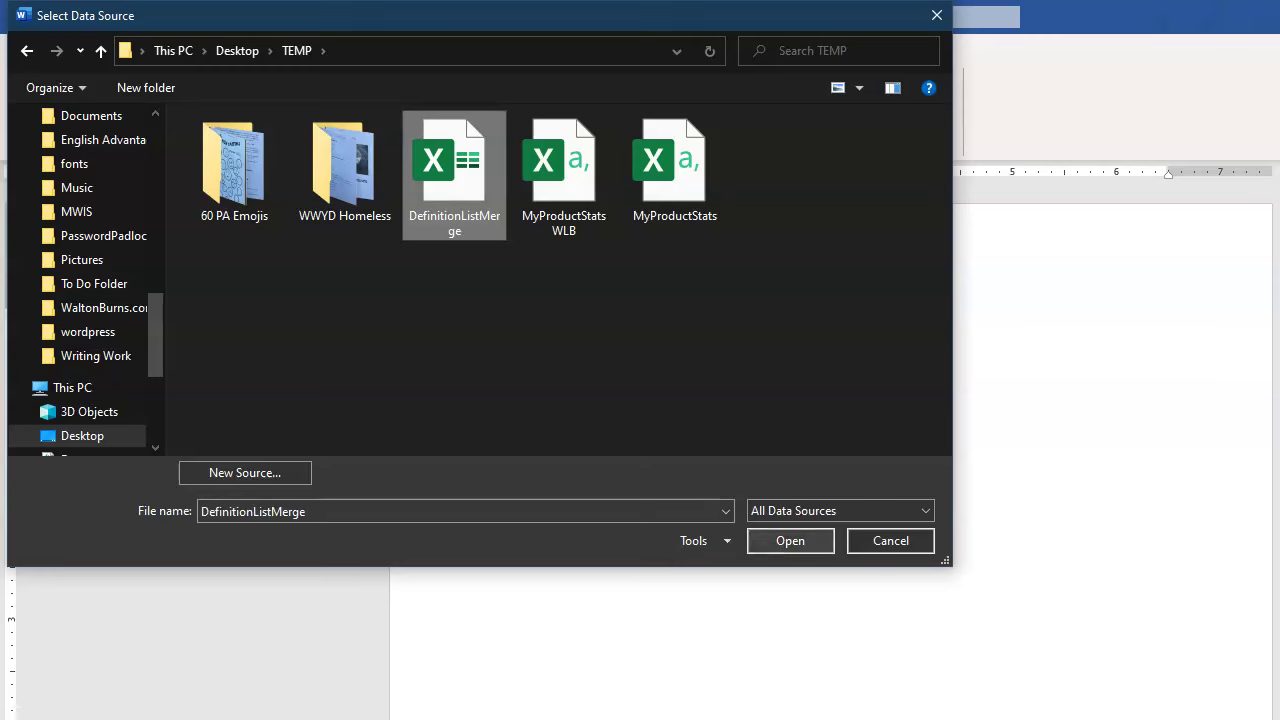
click(790, 540)
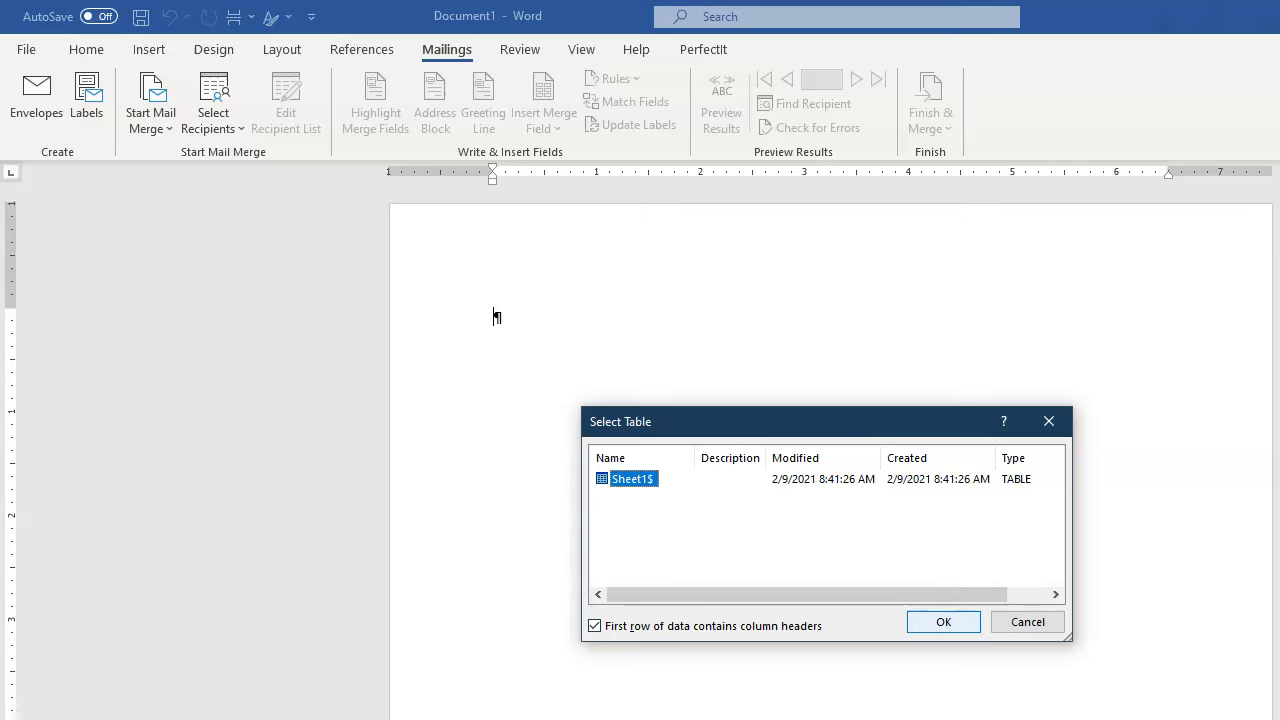
key(Return)
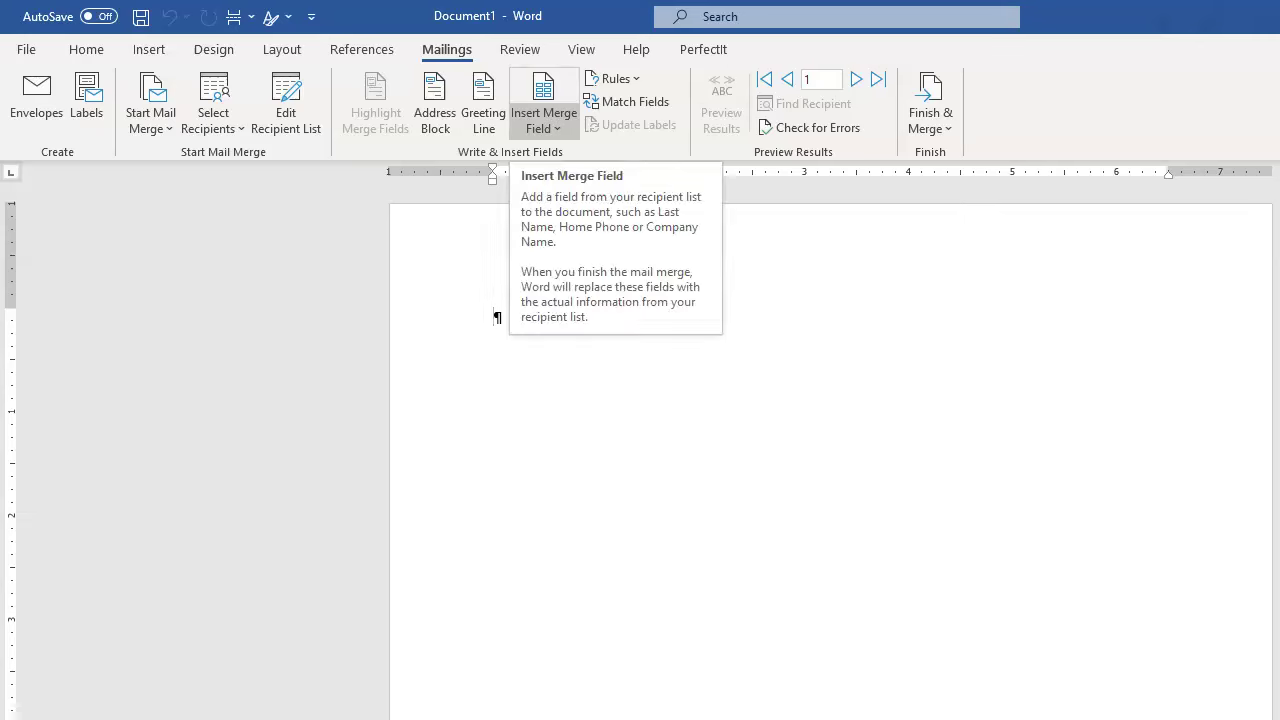
Insert the English merge field on the first line of the document
click(543, 110)
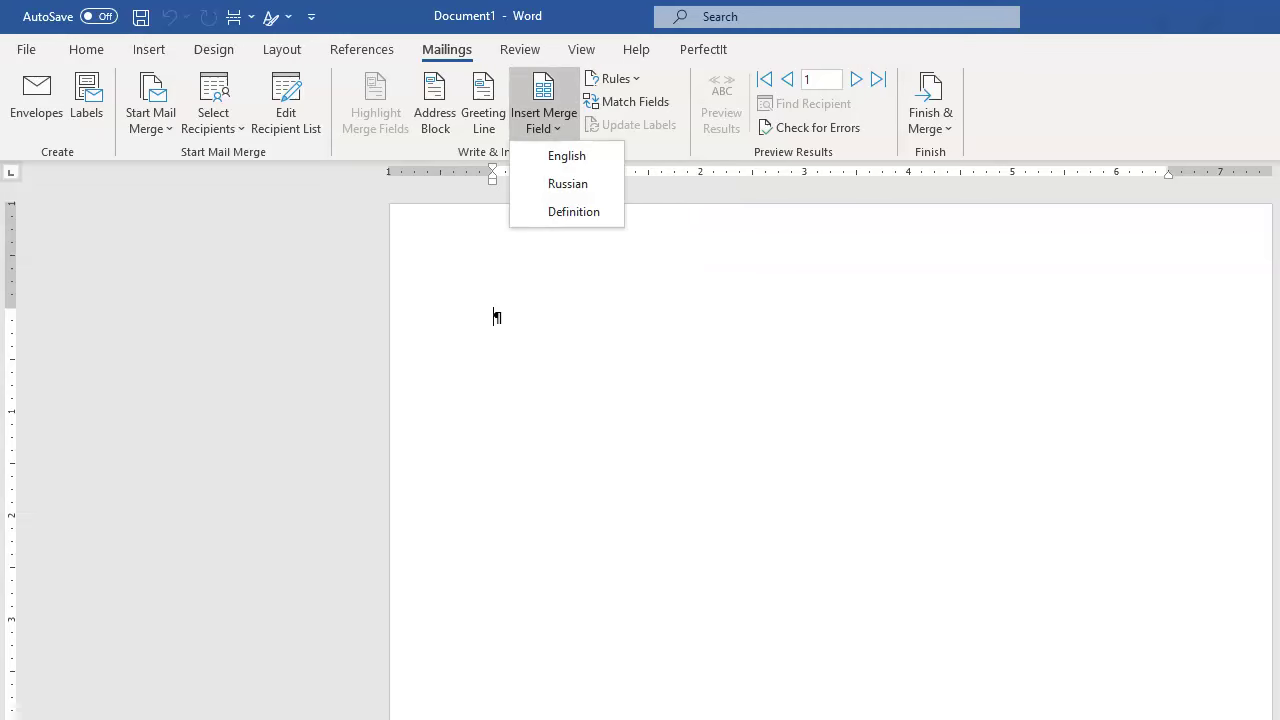
key(Down)
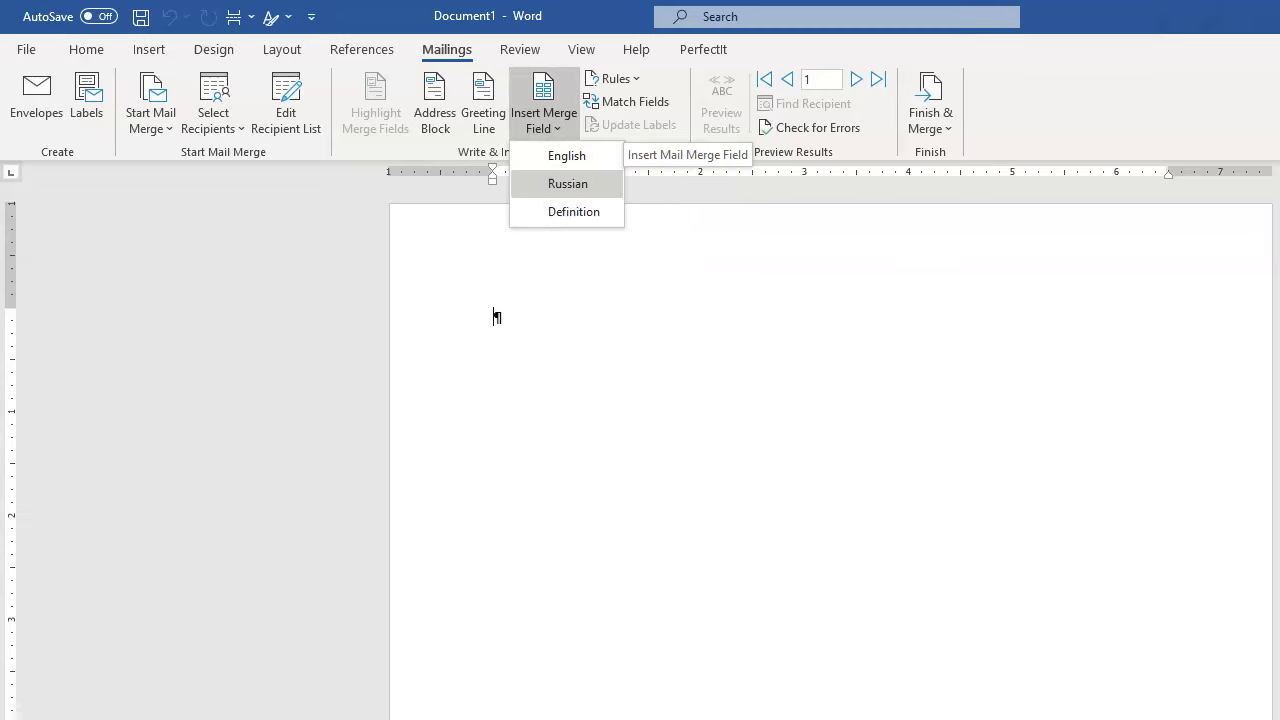
key(Down)
key(Up)
key(Up)
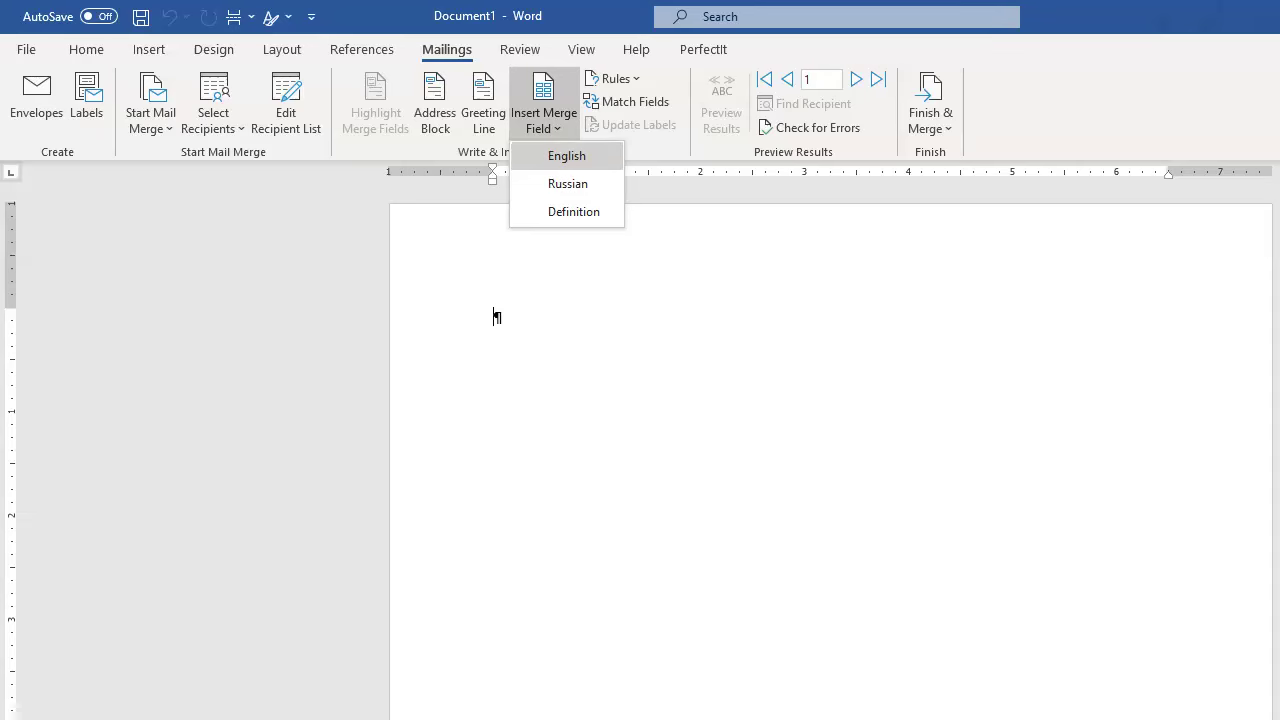
key(Return)
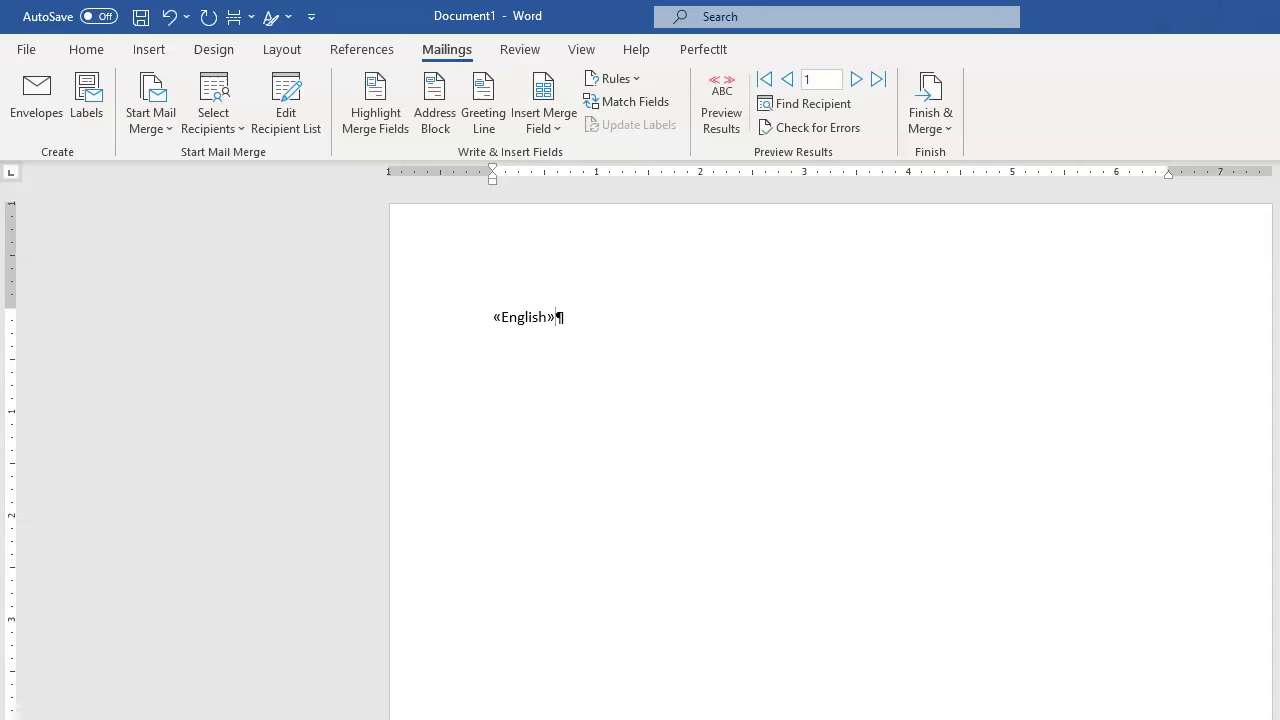
Add the Russian and Definition merge fields, each on its own line below the English field
key(Return)
click(544, 121)
click(566, 184)
key(Return)
click(543, 120)
key(Down)
key(Down)
key(Return)
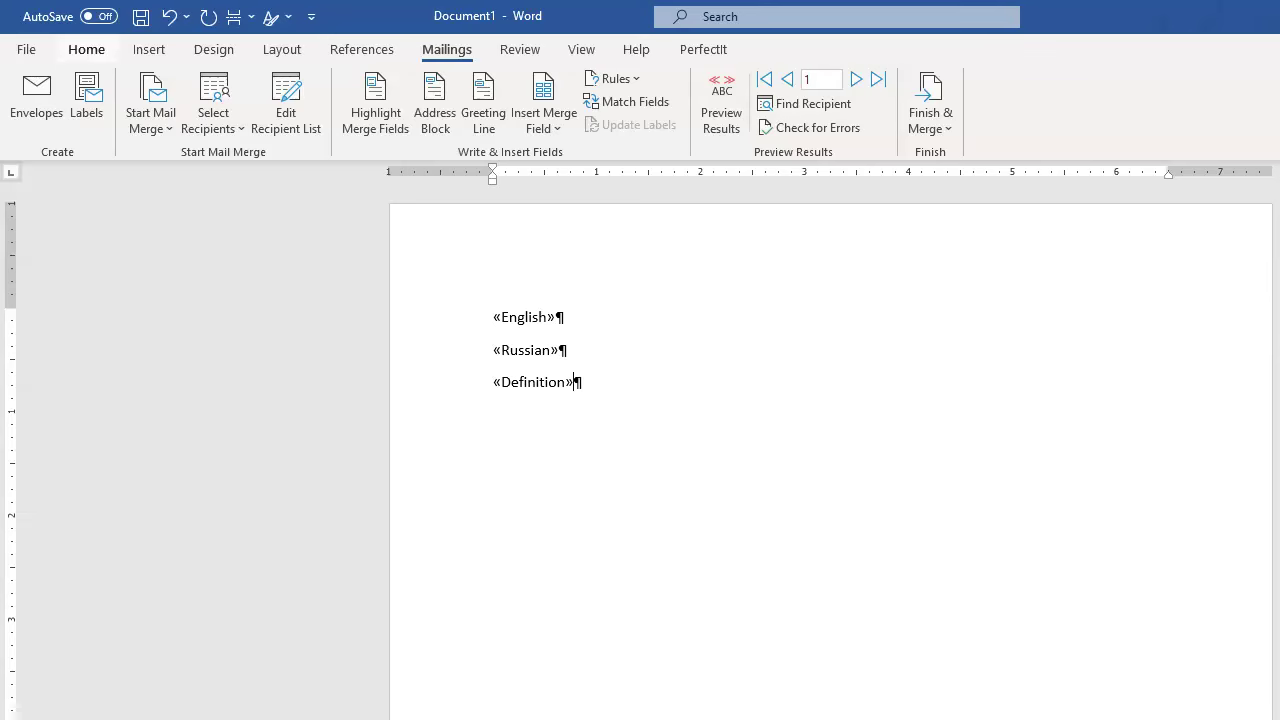
Apply the Heading 1 style to the English field and Heading 2 to the Russian and Definition fields
click(86, 49)
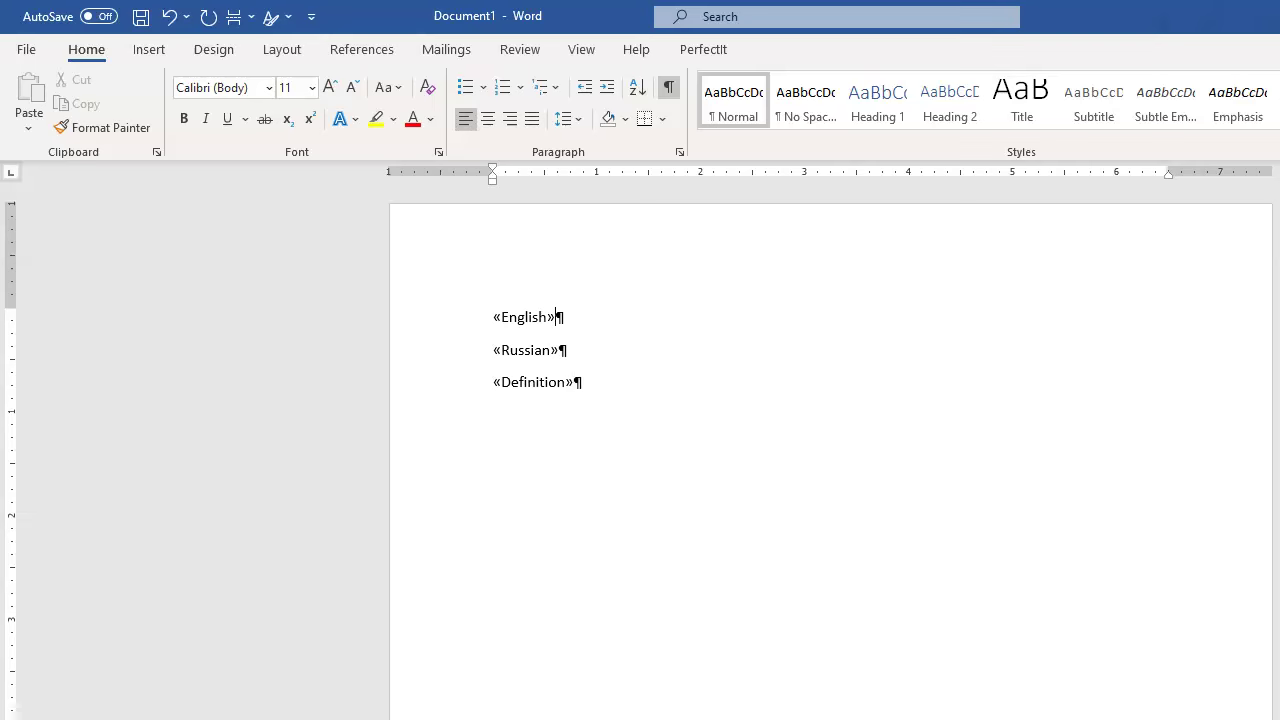
double_click(556, 317)
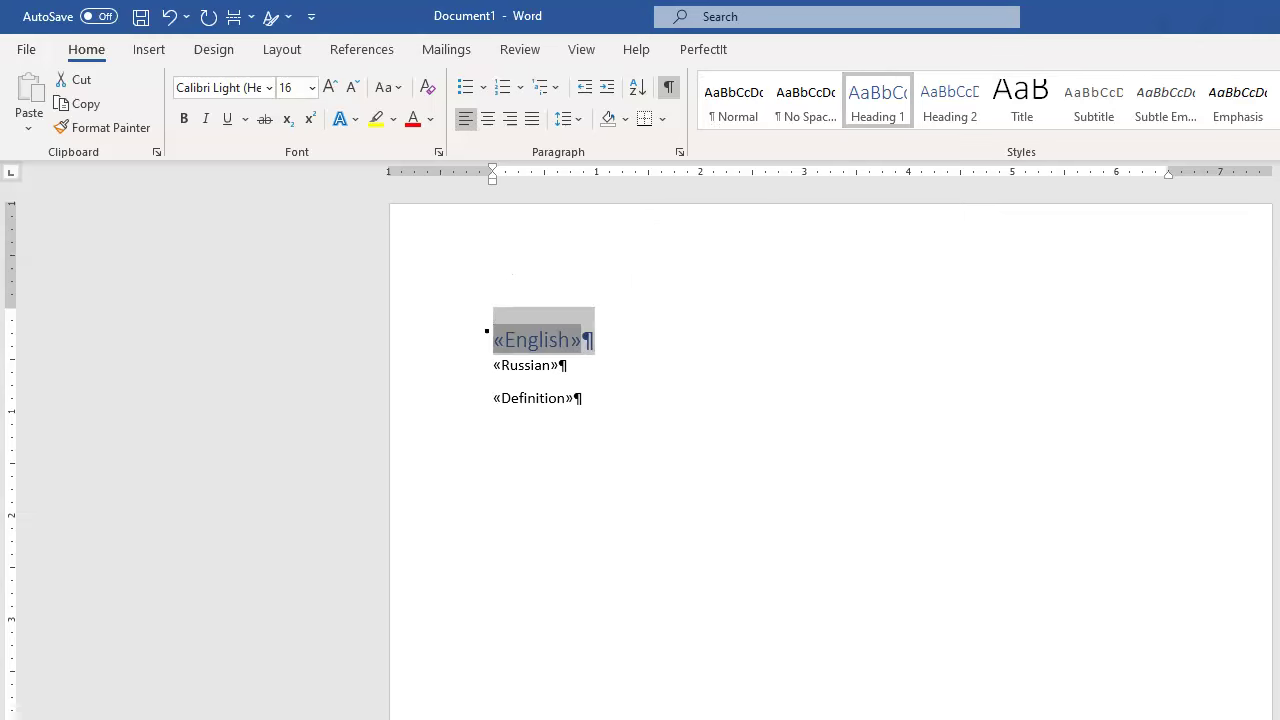
triple_click(527, 366)
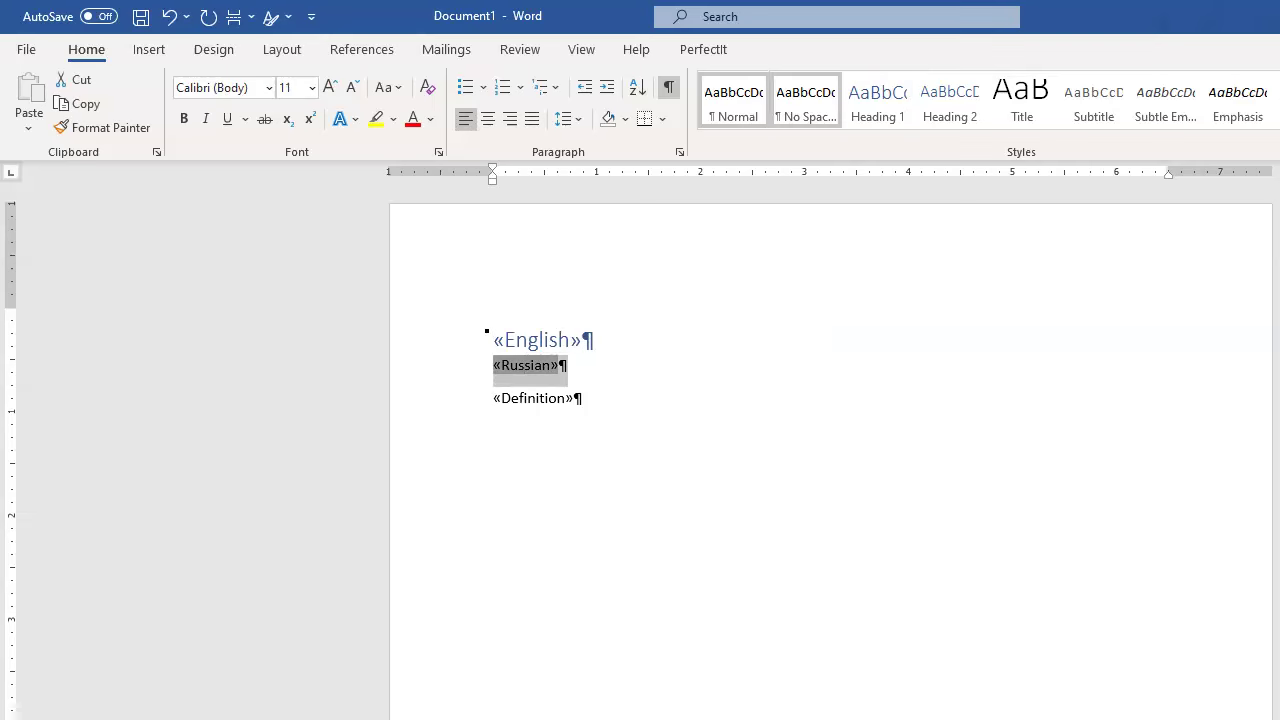
click(950, 101)
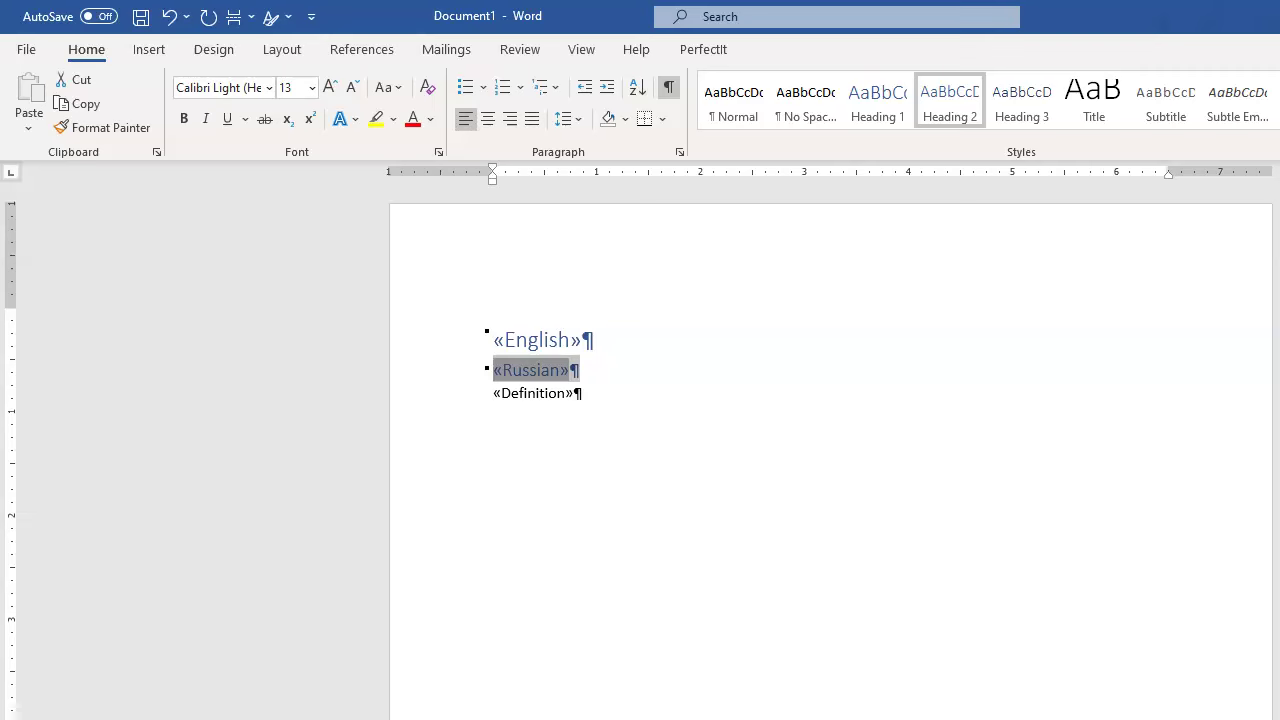
triple_click(573, 392)
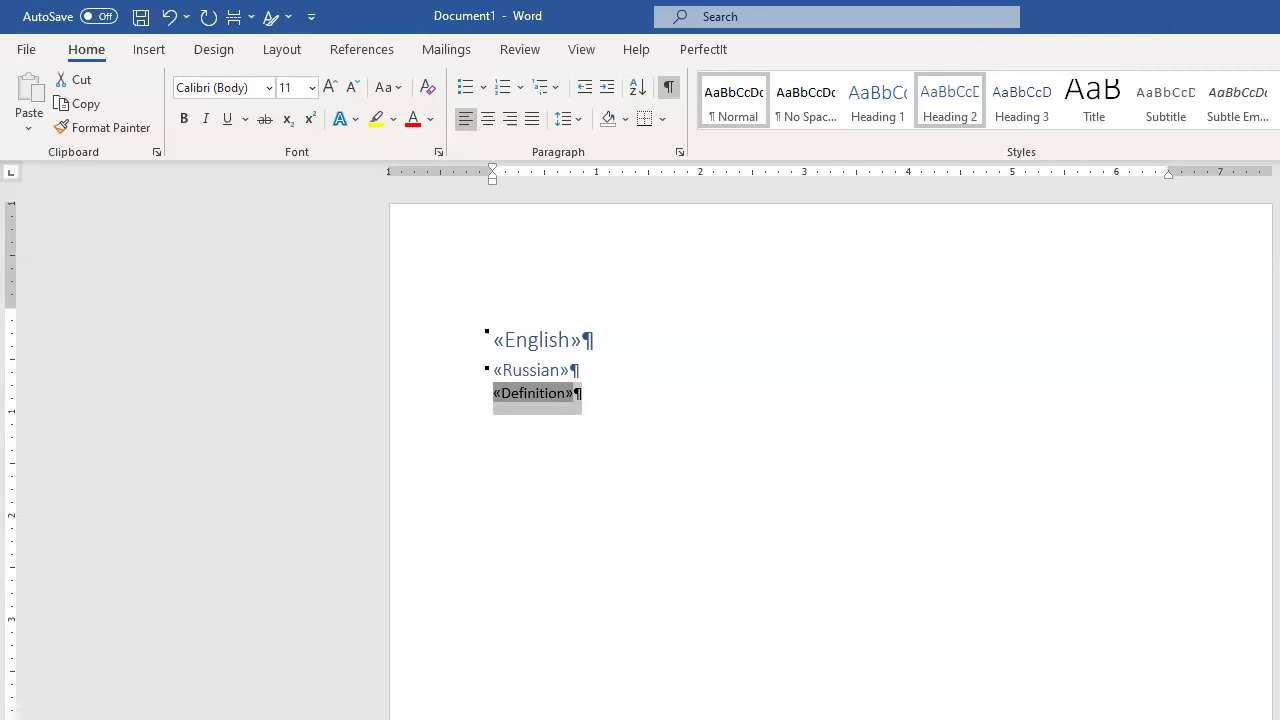
click(950, 101)
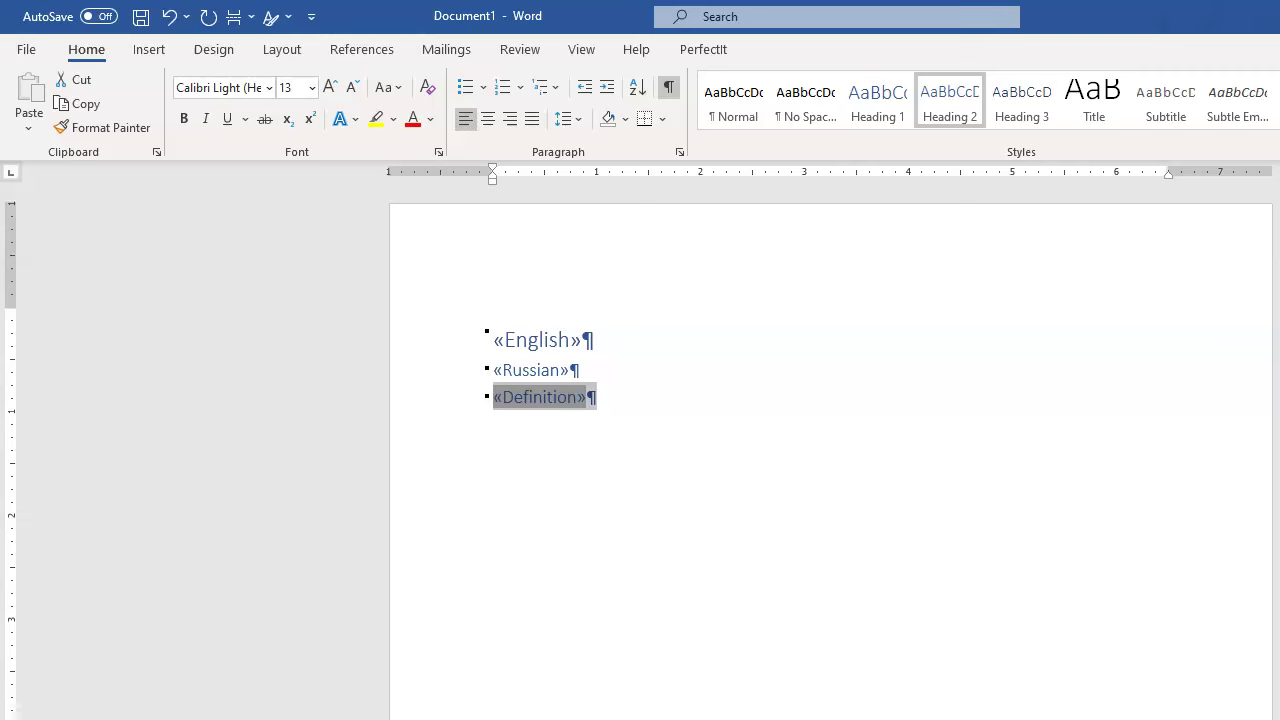
Apply the Heading 1 style to the Russian merge field
double_click(537, 340)
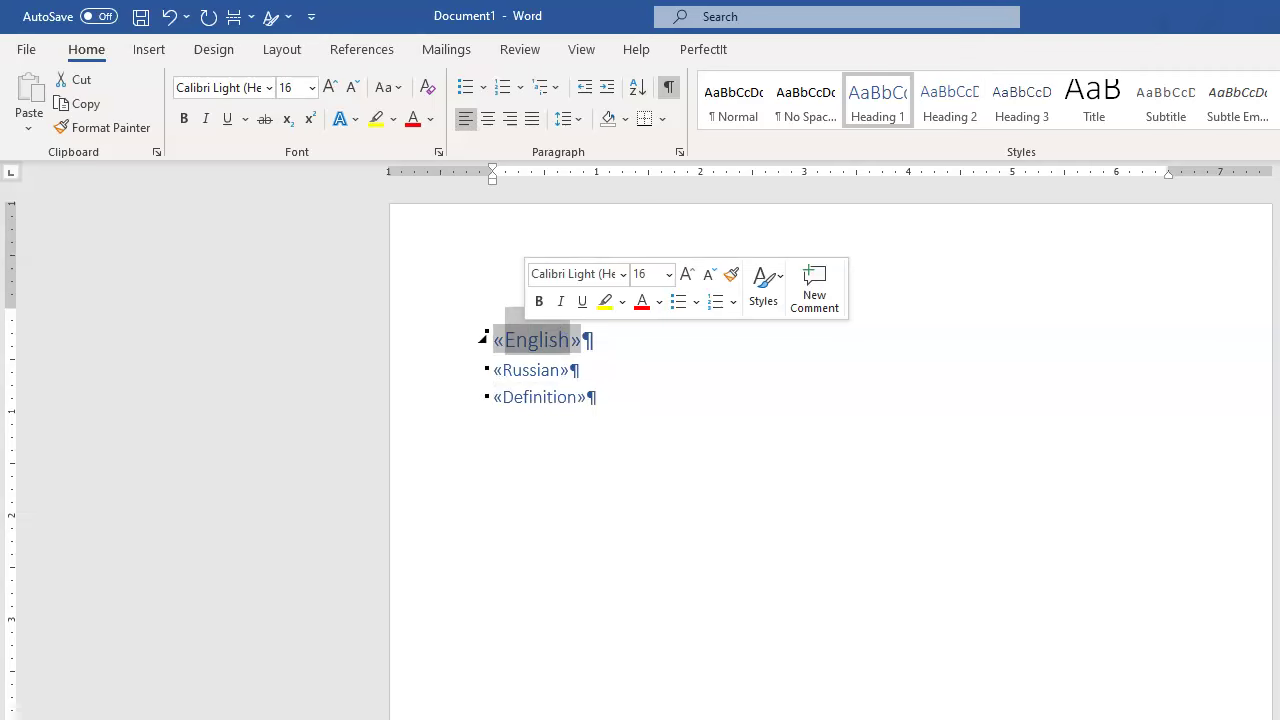
click(530, 397)
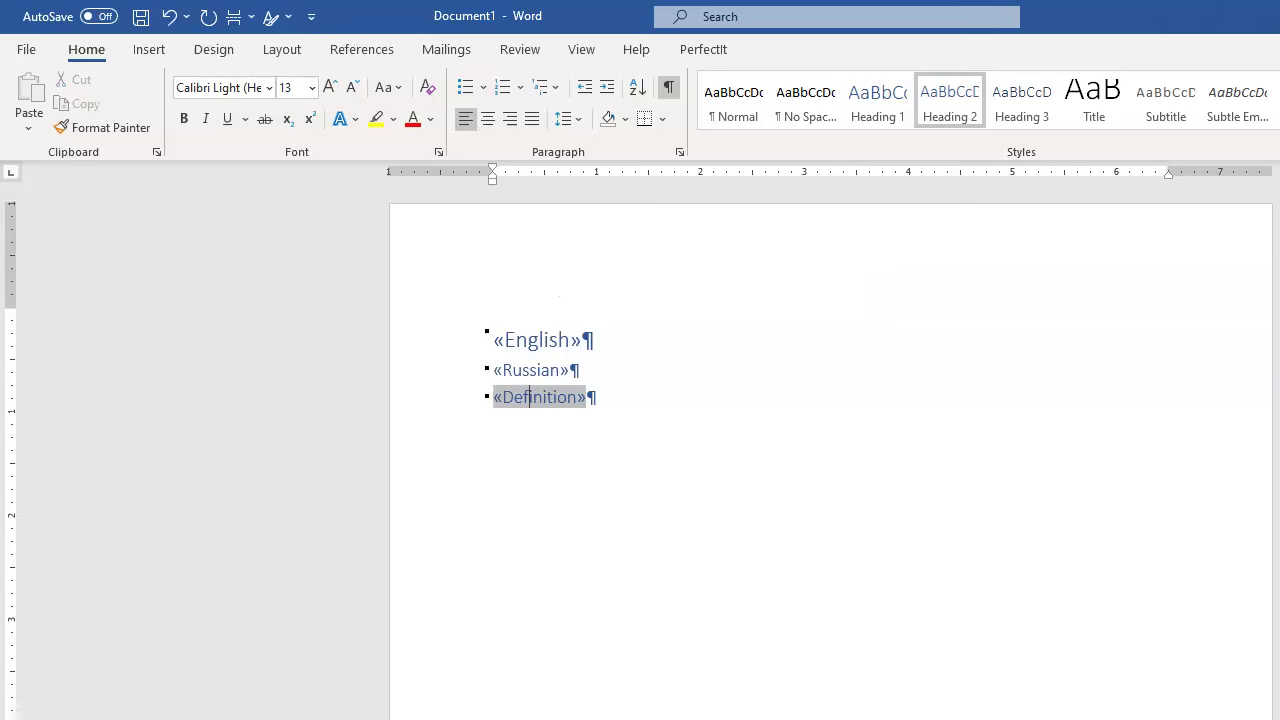
double_click(530, 370)
click(878, 101)
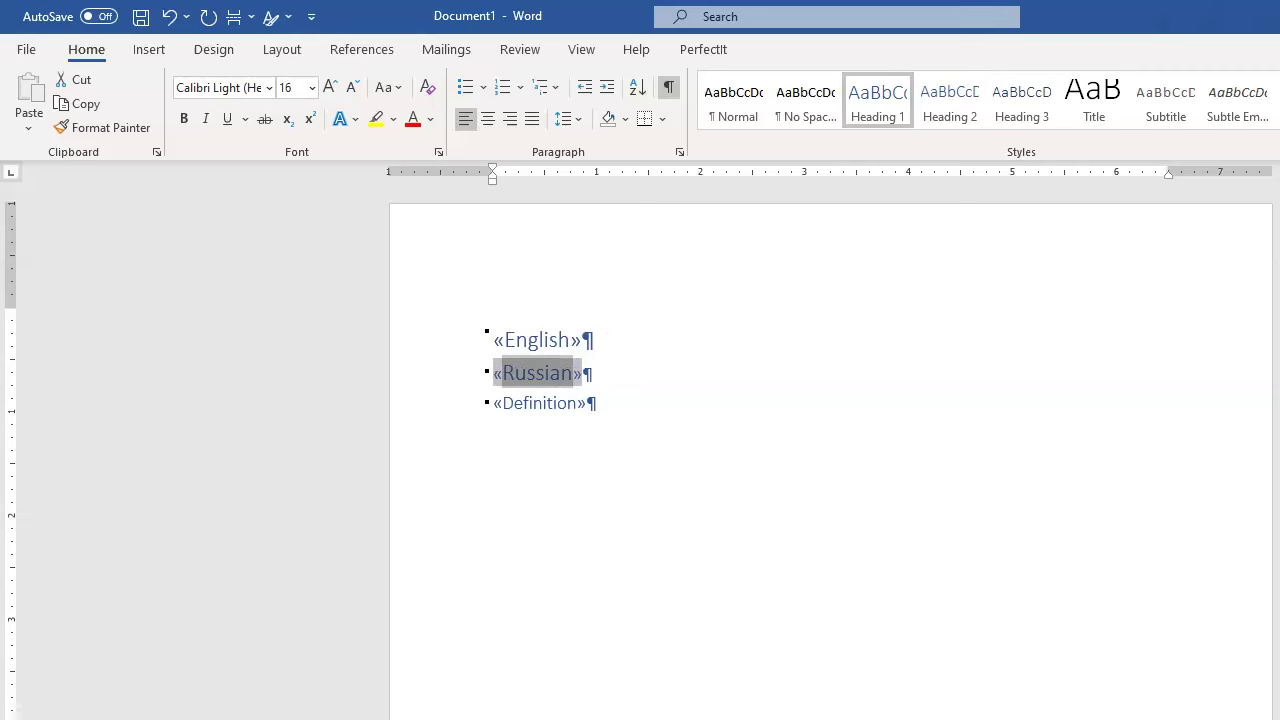
click(533, 402)
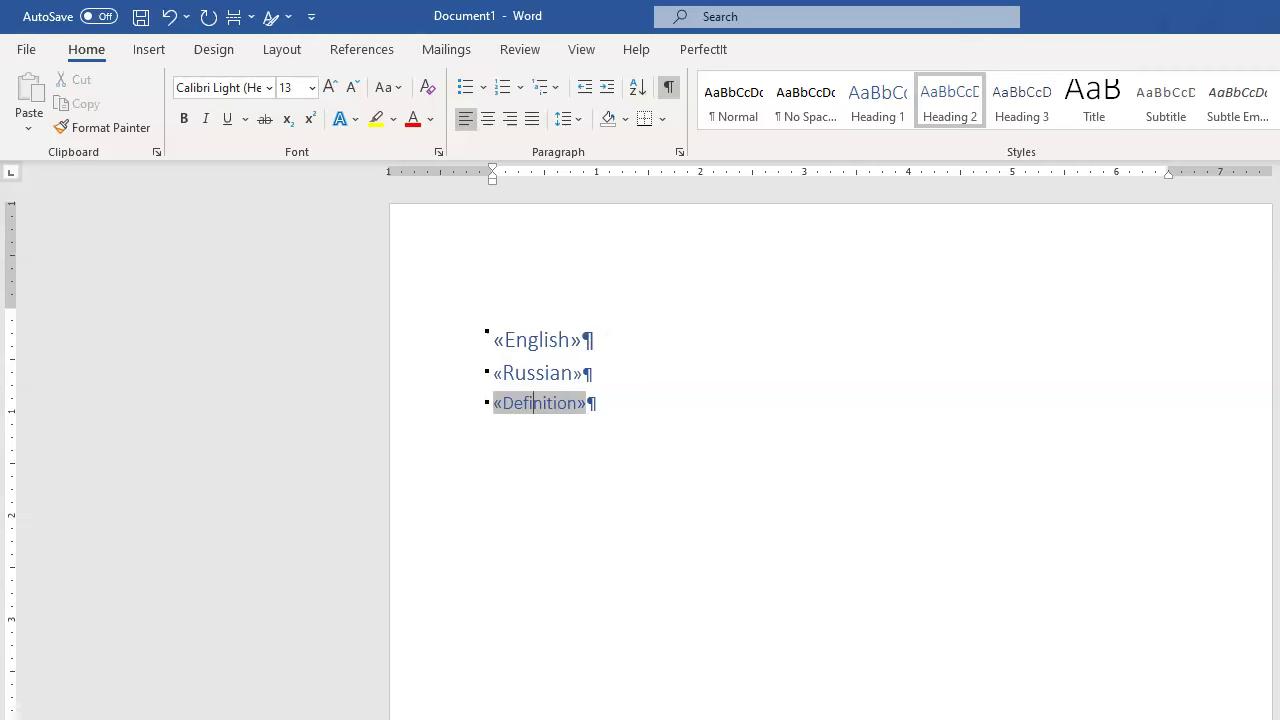
Move the Russian field's line above the English field and format its whole paragraph as Heading 1
triple_click(540, 373)
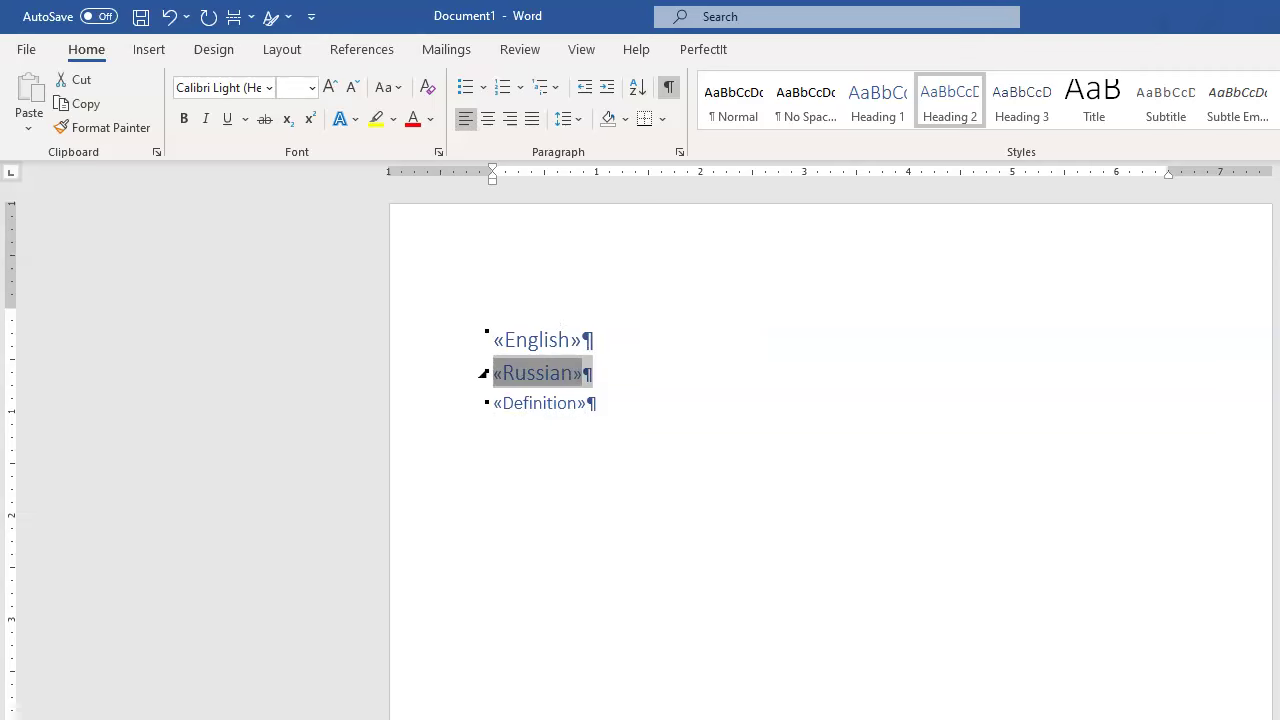
key(alt+shift+Up)
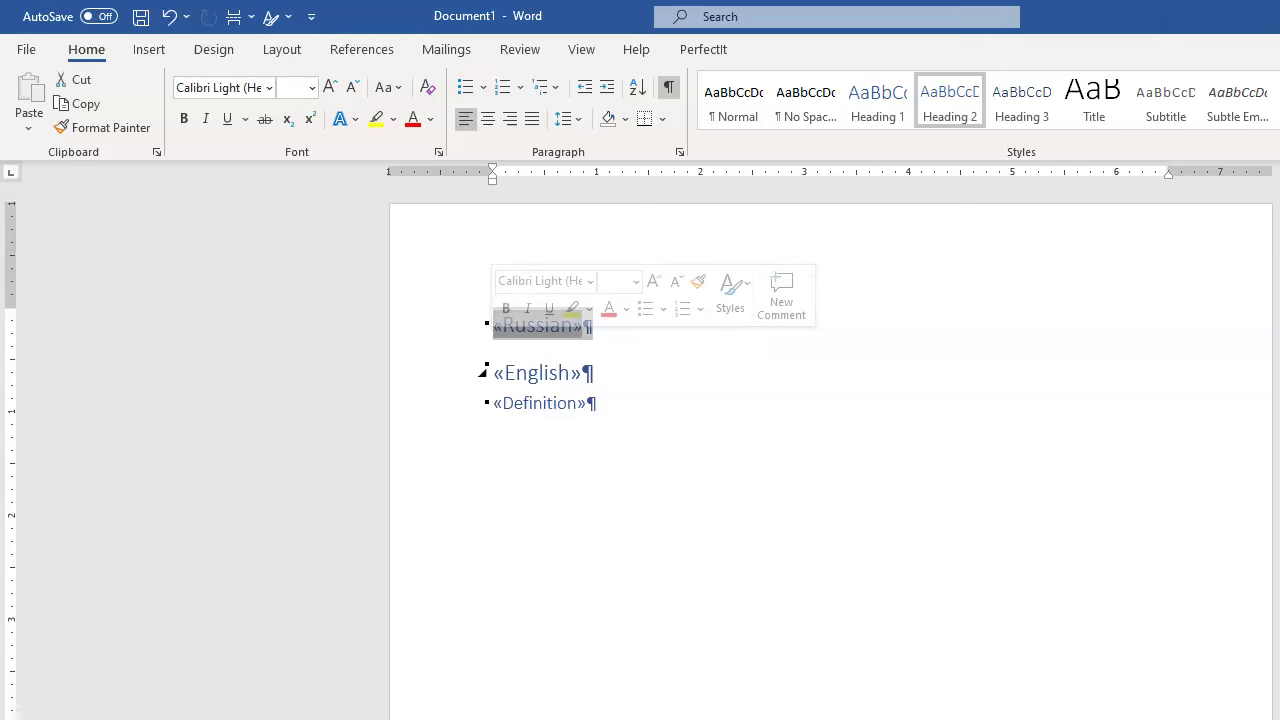
click(529, 403)
double_click(528, 373)
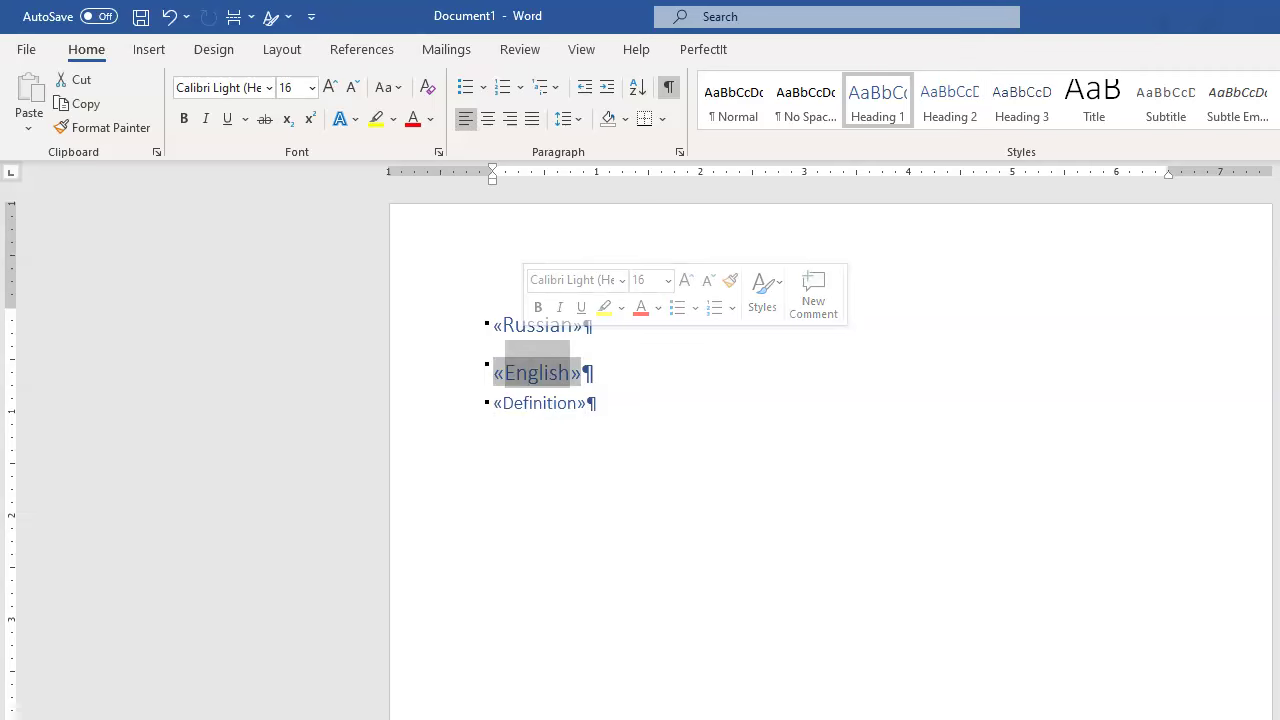
click(515, 326)
key(ctrl+z)
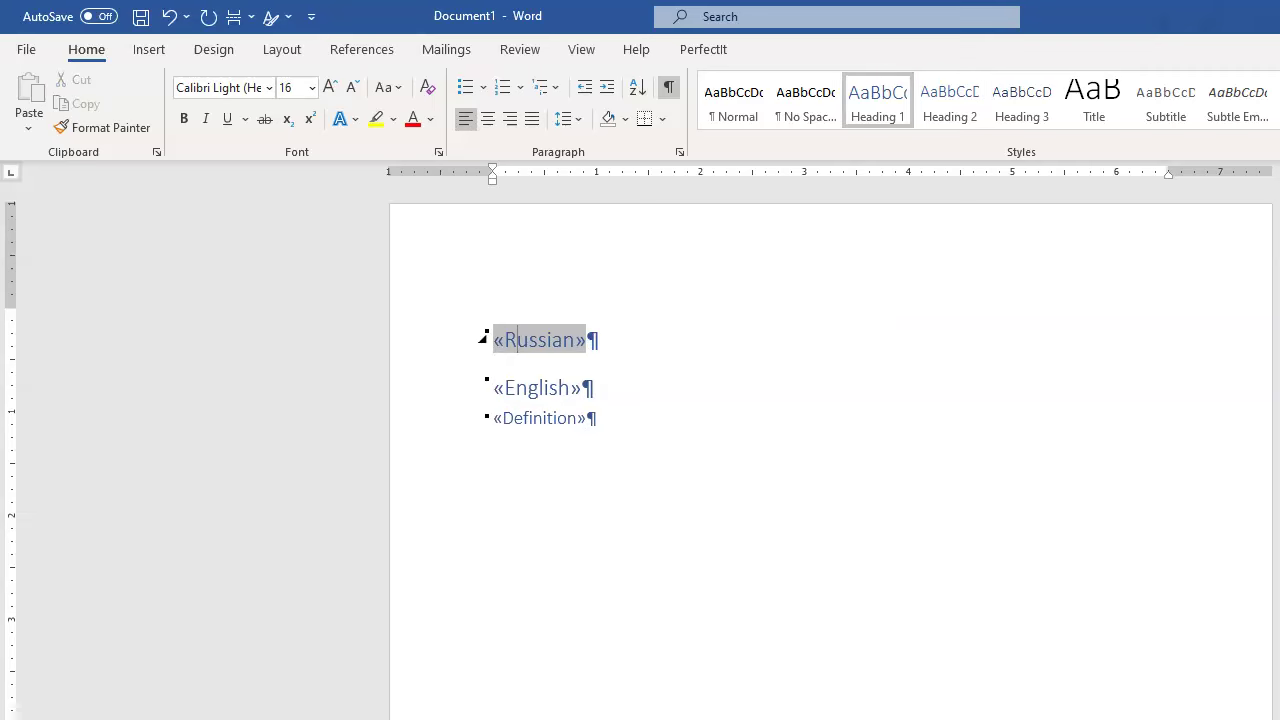
Apply the Heading 2 style to the English field's paragraph
double_click(490, 386)
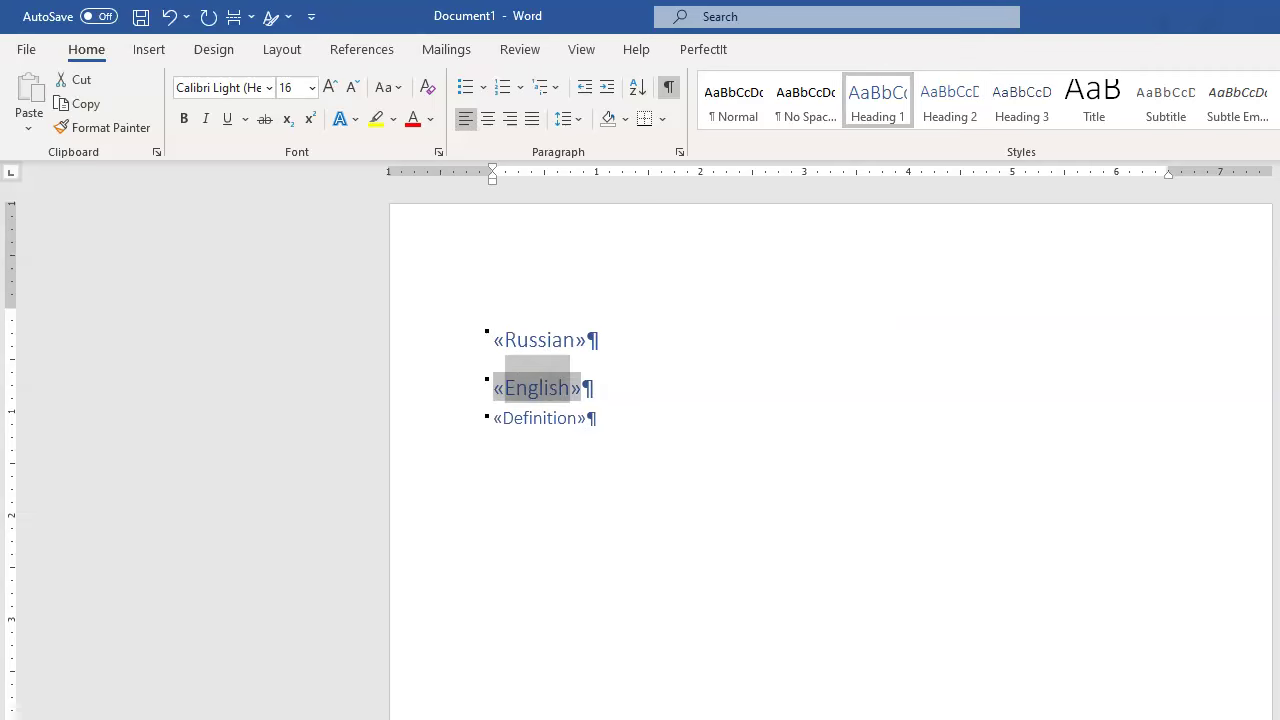
click(565, 340)
click(545, 388)
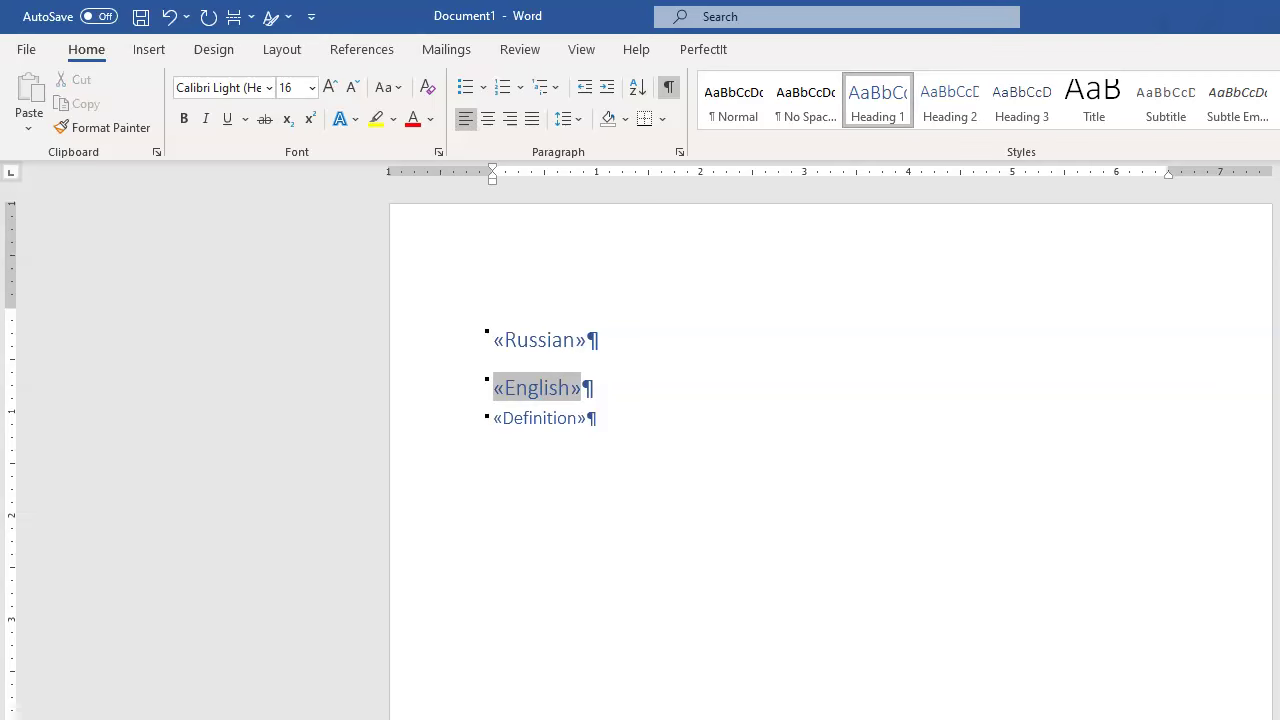
key(Down)
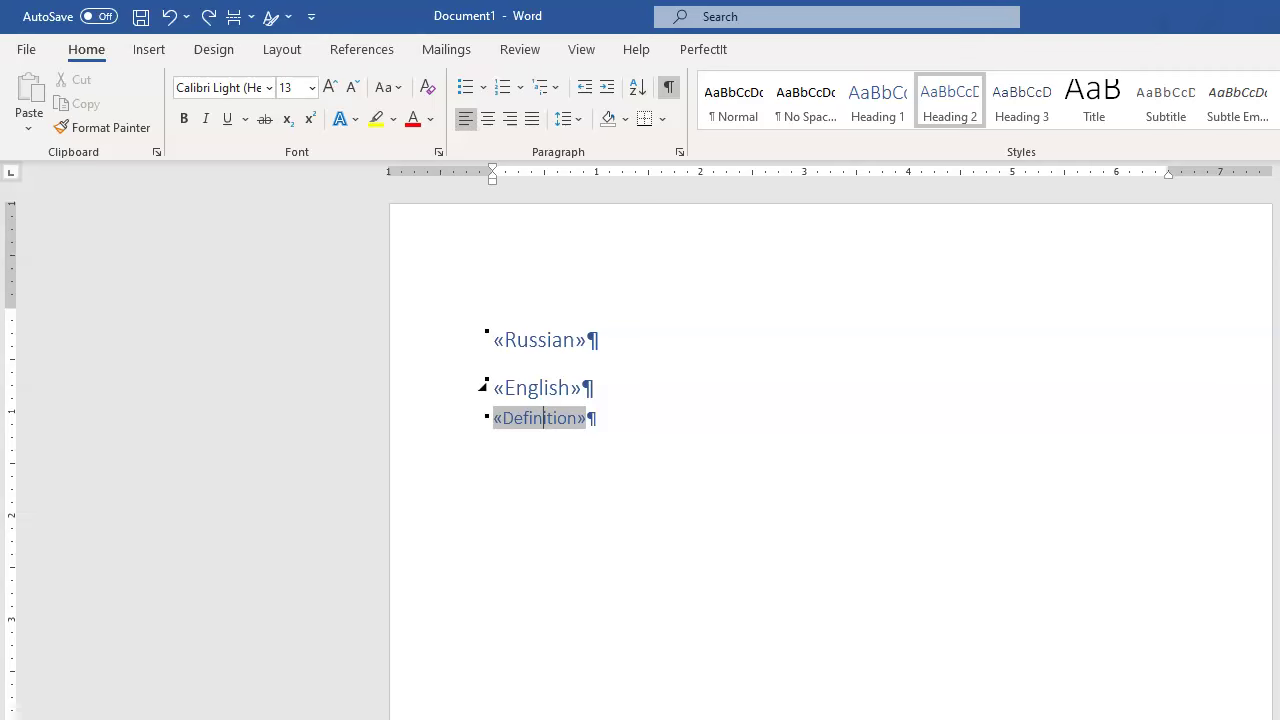
click(552, 340)
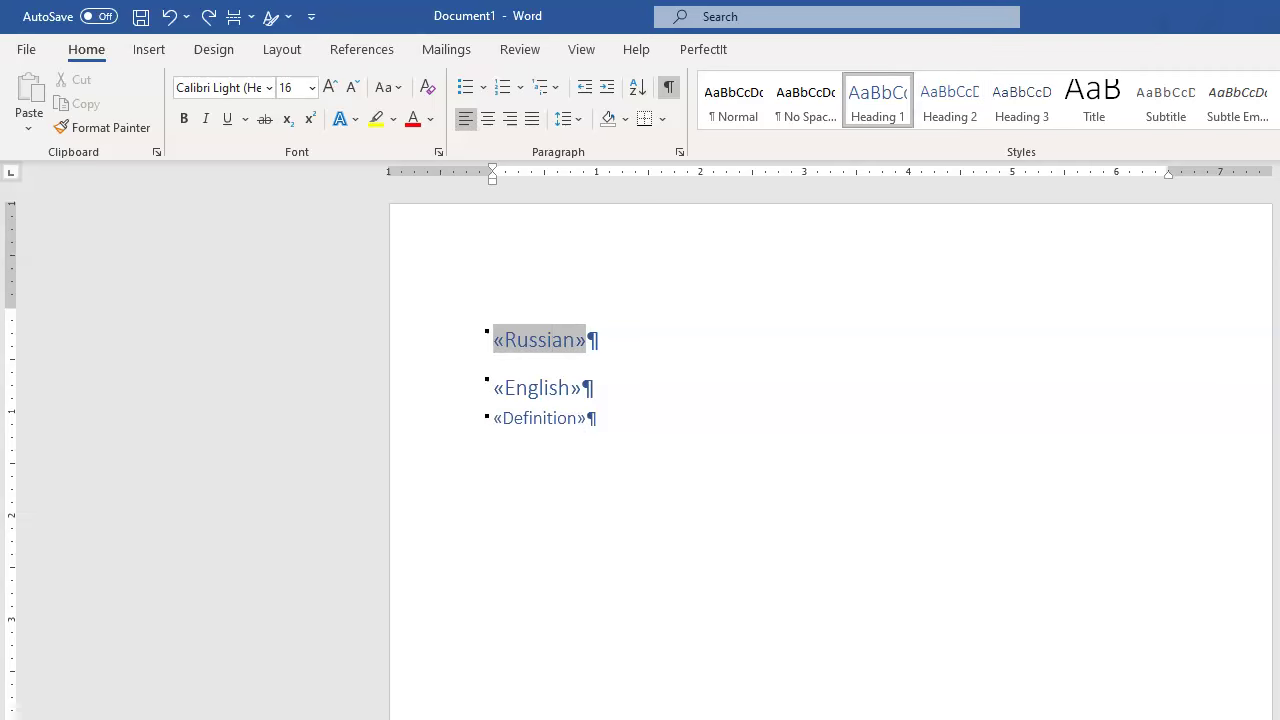
triple_click(545, 388)
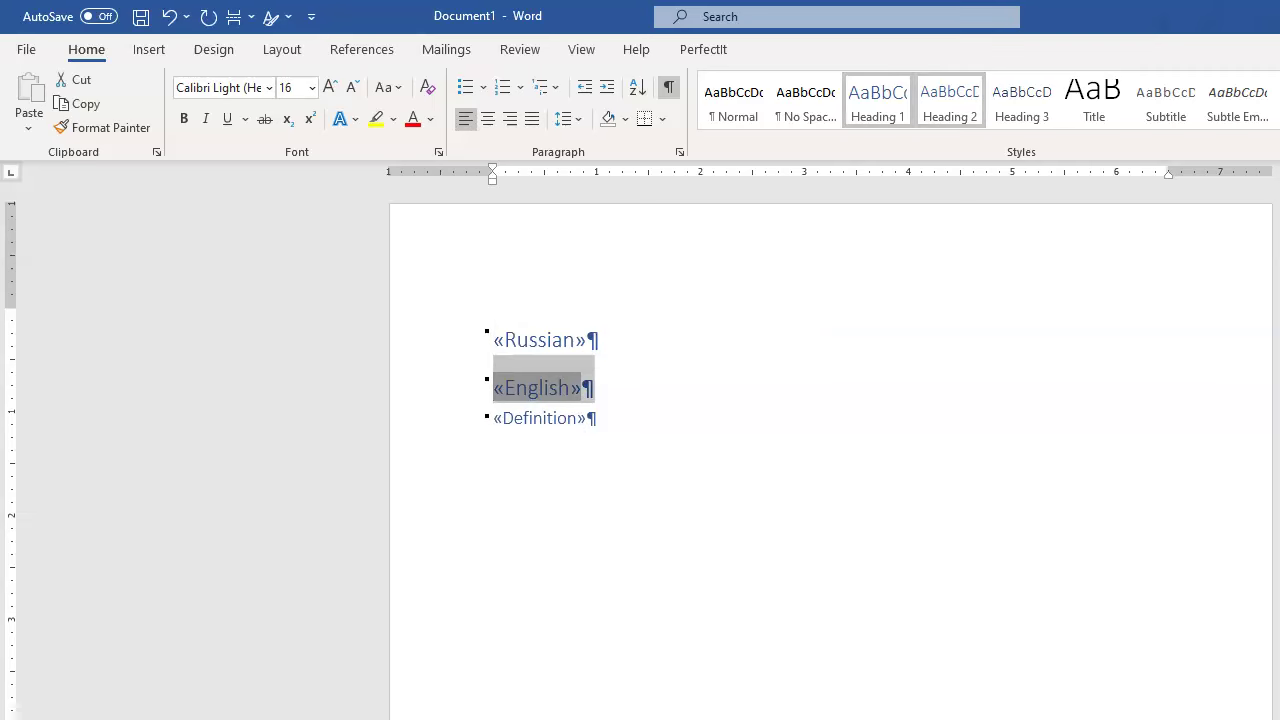
click(950, 101)
click(513, 370)
click(539, 340)
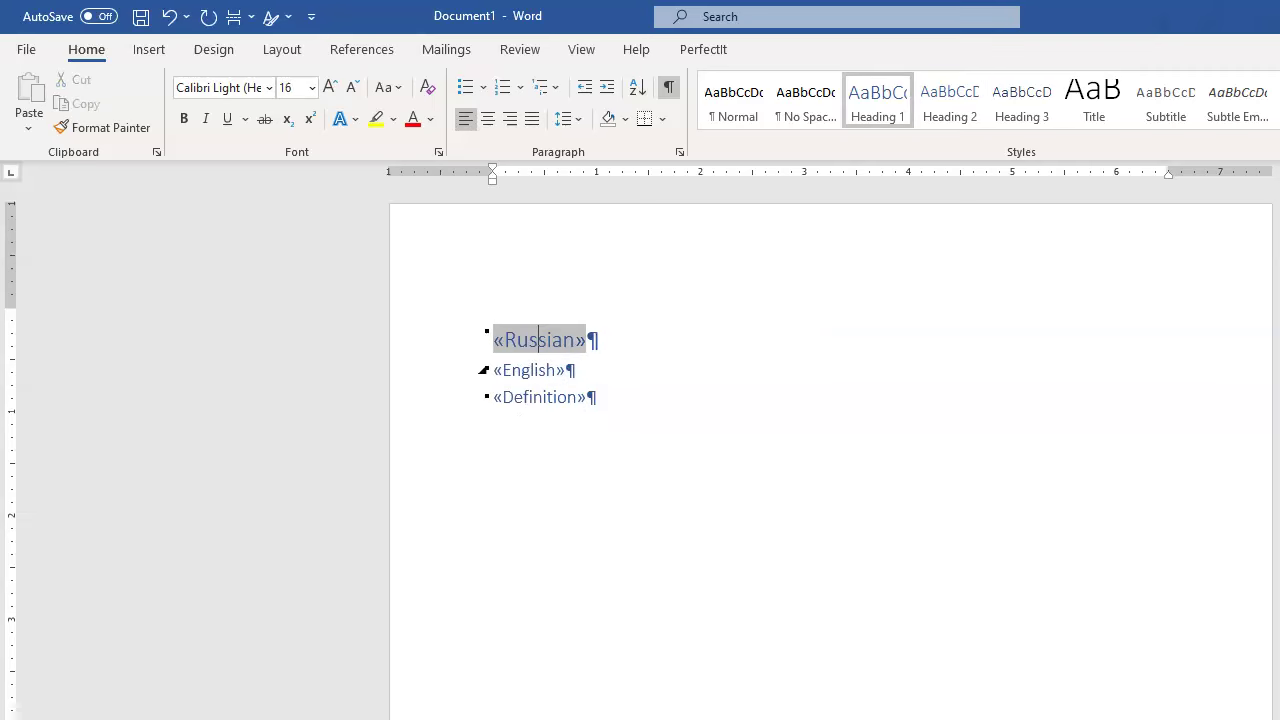
click(538, 370)
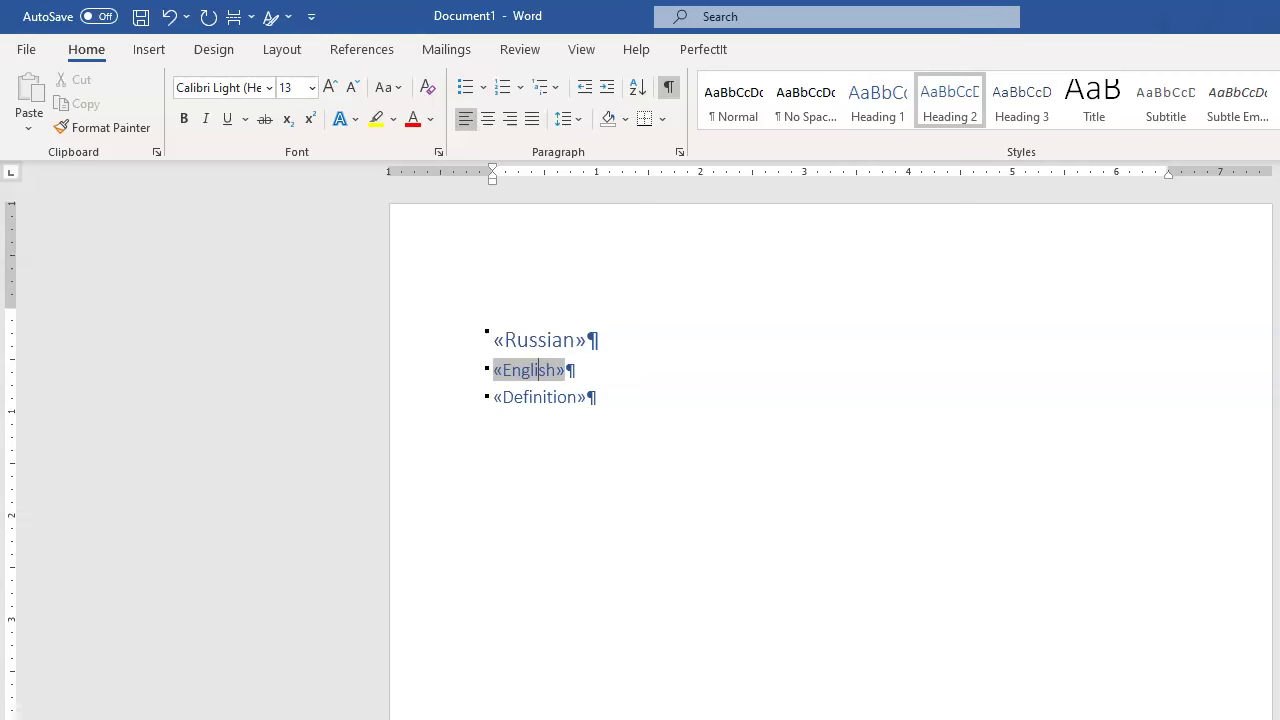
click(514, 397)
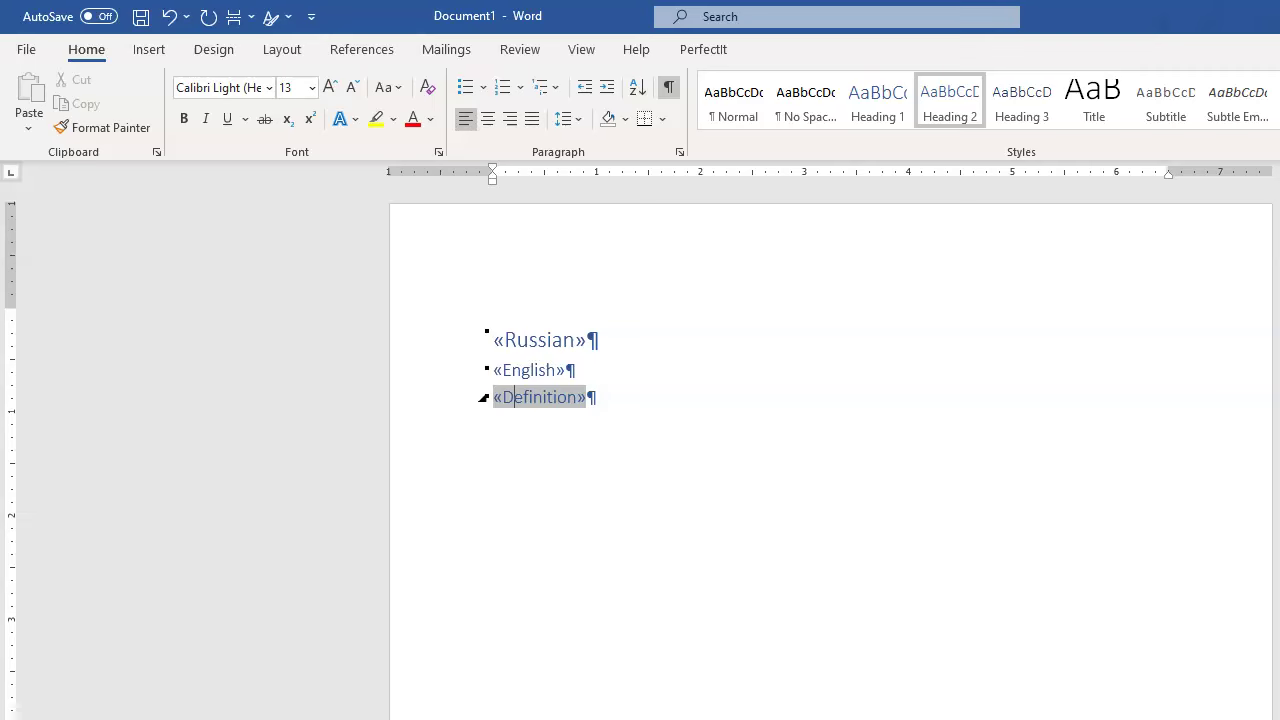
click(513, 370)
click(523, 397)
key(ctrl)
Save the merge template as a Word document named DefinitionsMerge in the Desktop's TEMP folder
click(446, 49)
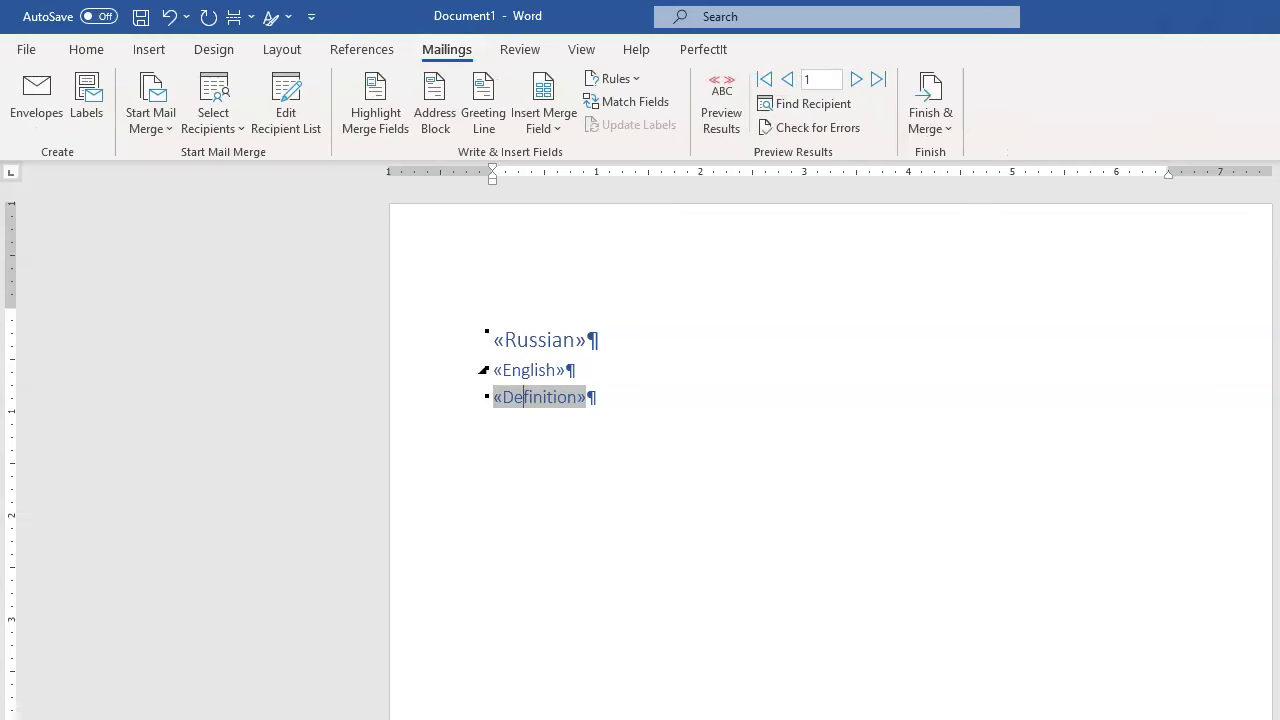
key(ctrl+s)
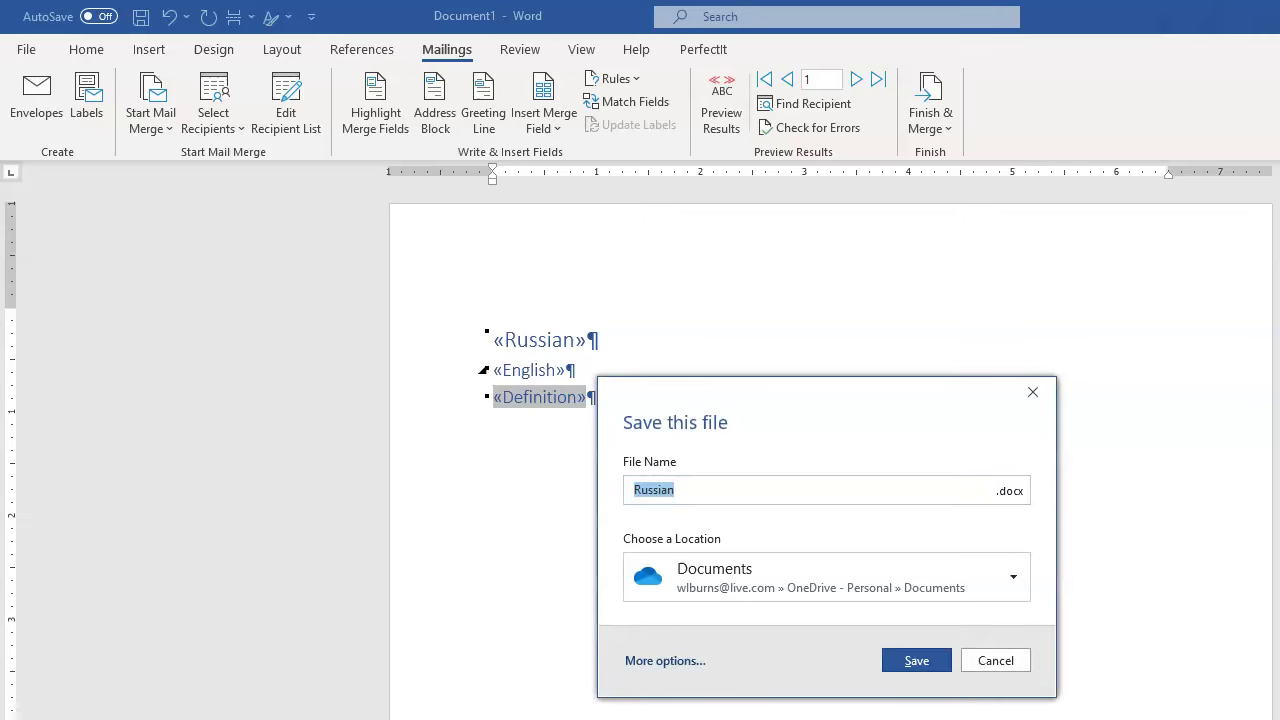
text(DefinitionsMerge)
click(665, 660)
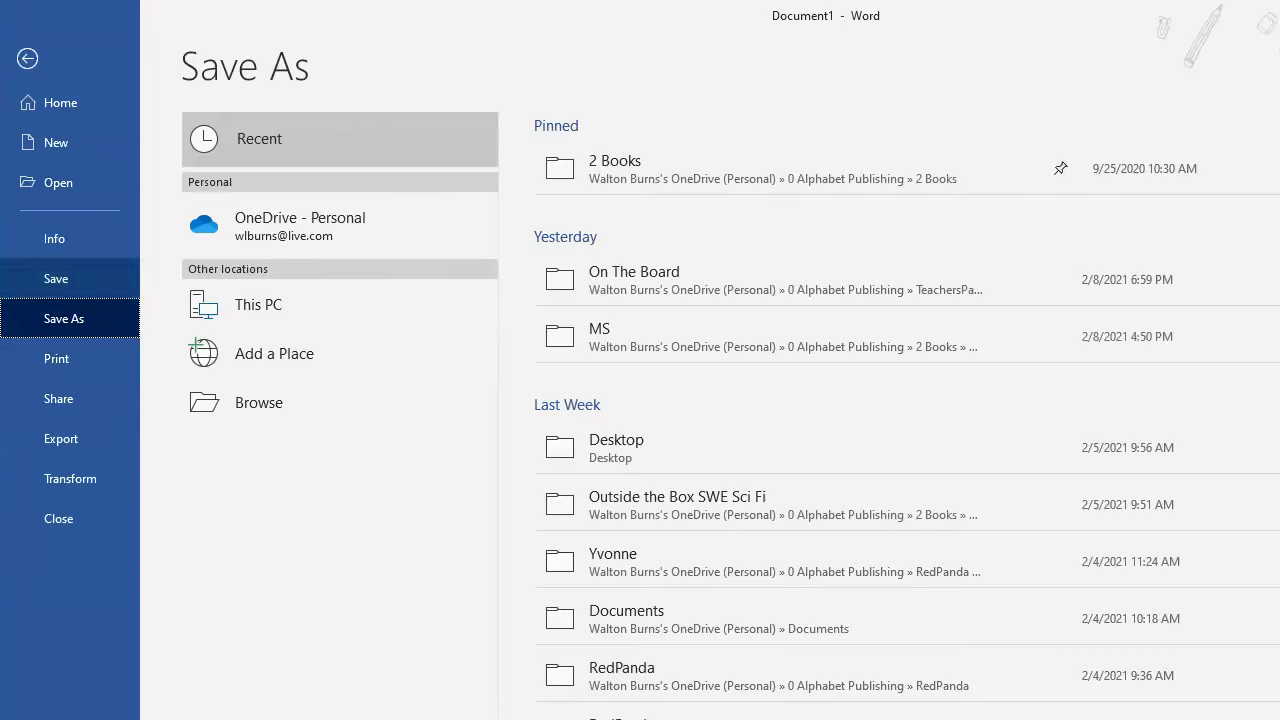
click(258, 402)
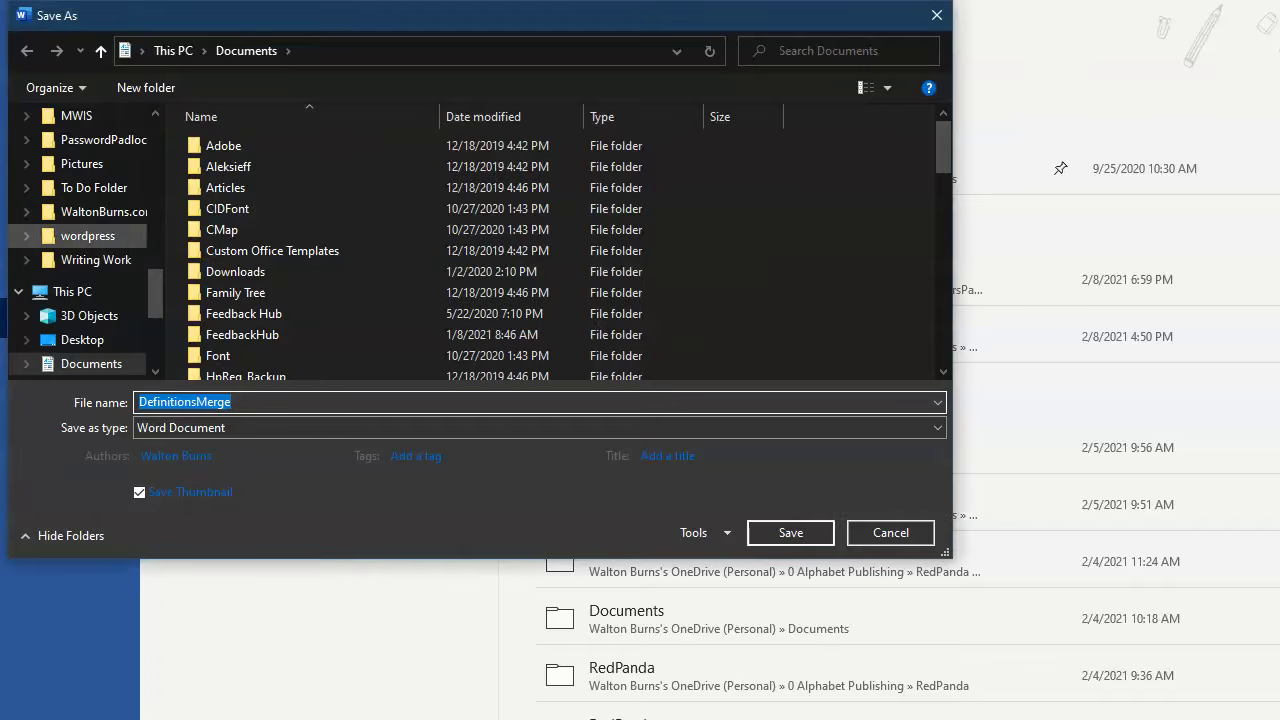
scroll(92, 284, up, 1)
scroll(80, 280, up, 5)
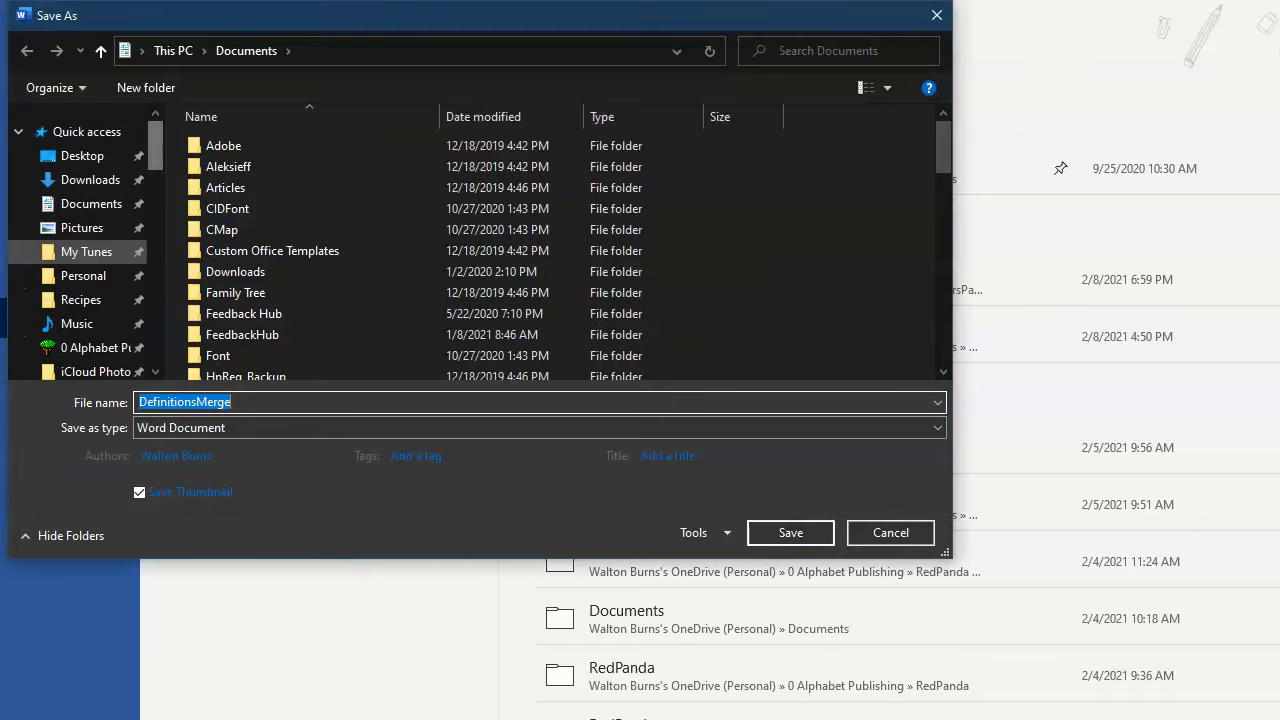
scroll(80, 300, down, 2)
scroll(80, 250, up, 3)
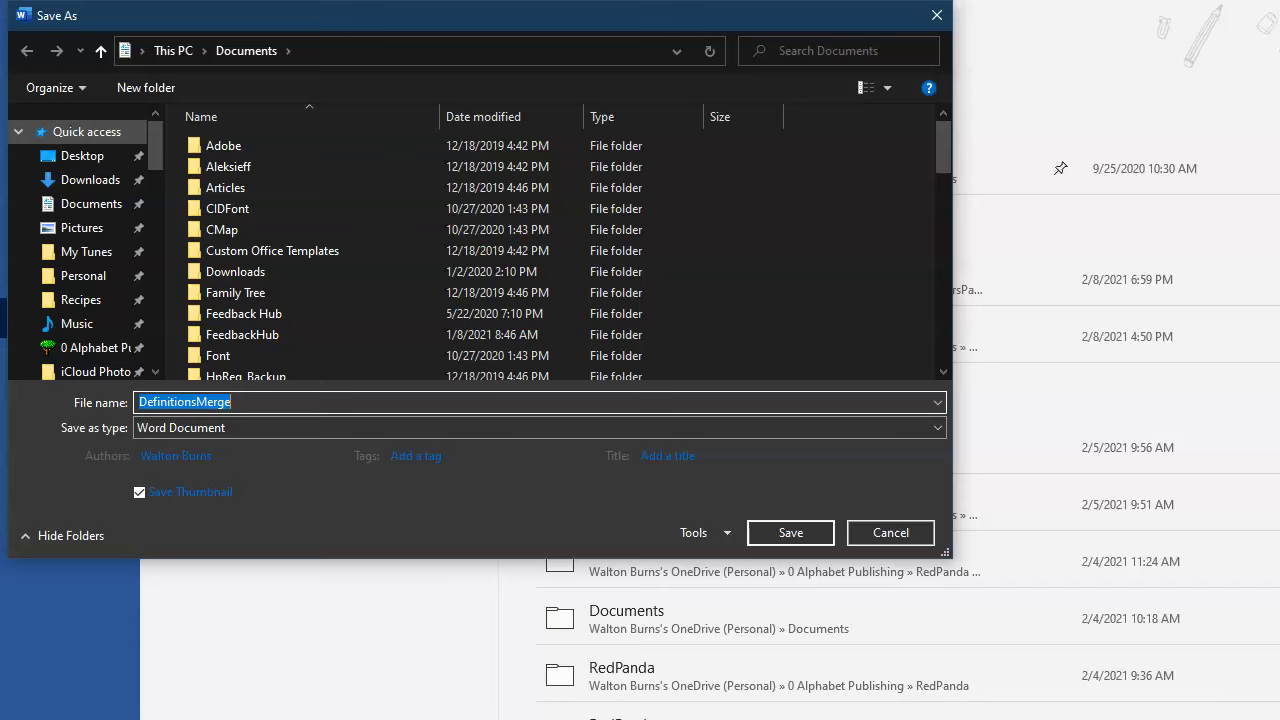
click(82, 155)
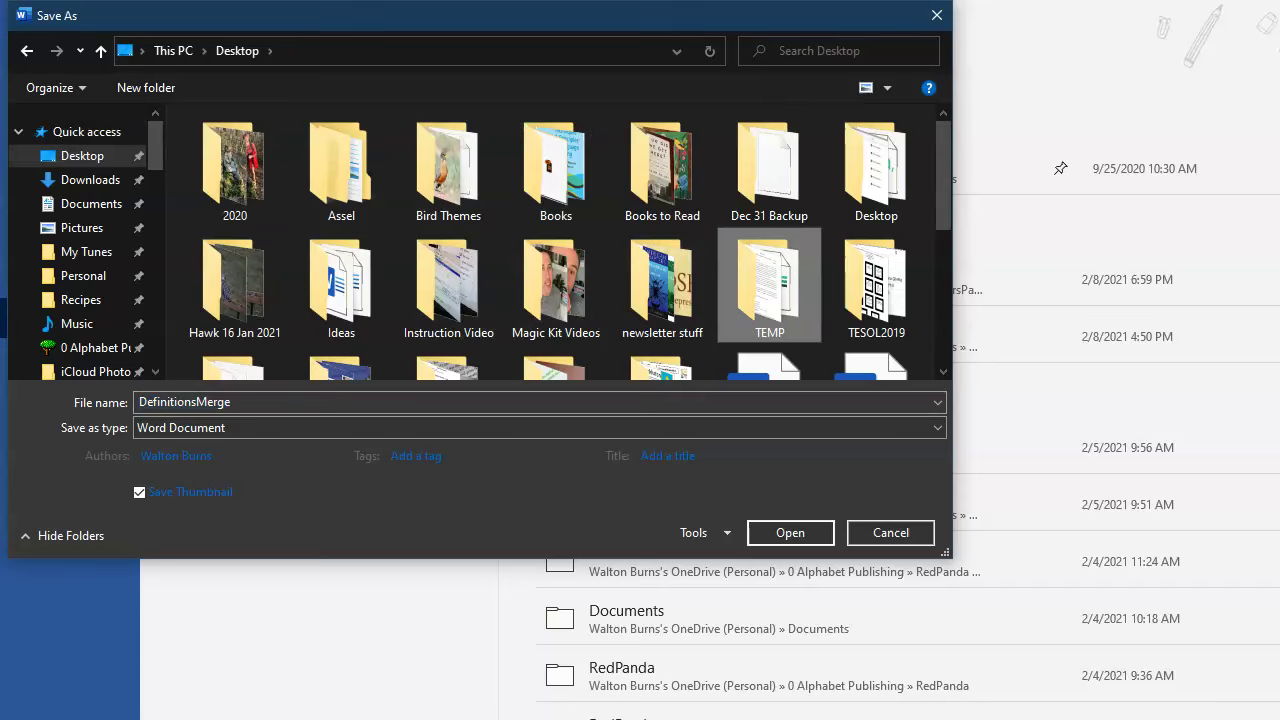
double_click(769, 290)
click(790, 532)
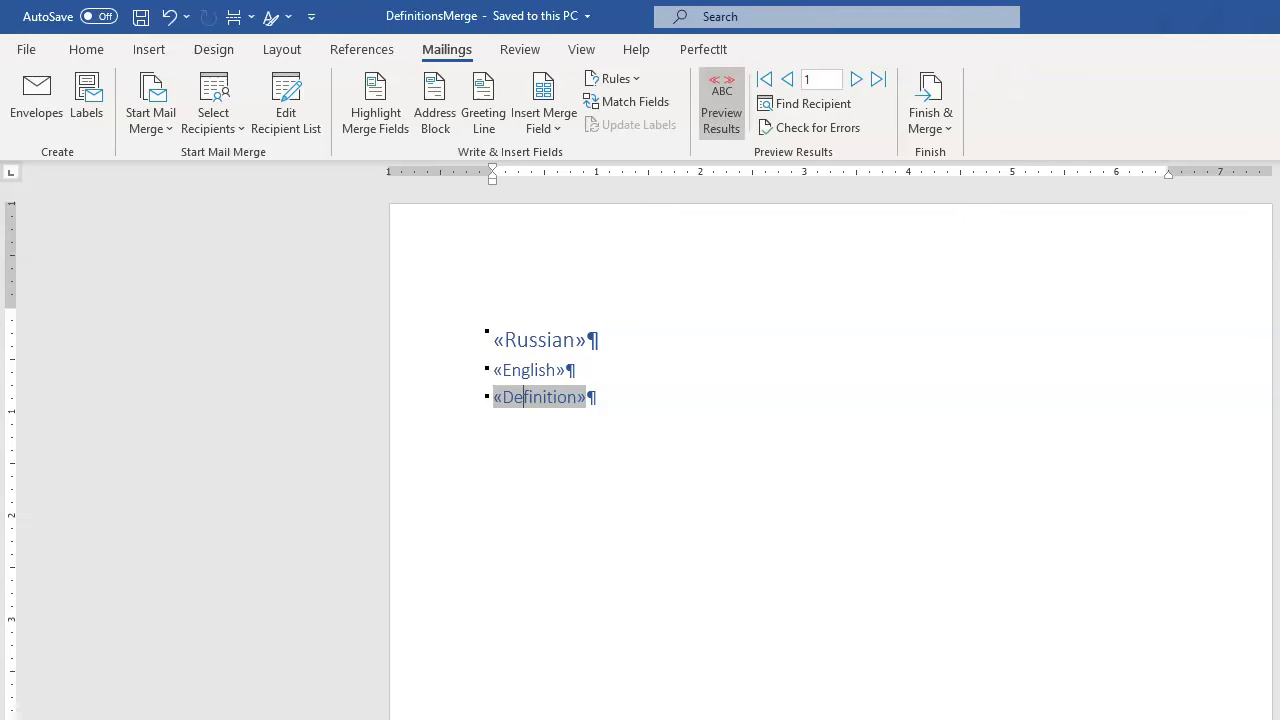
Check the merge for errors, completing it without pausing and reporting errors in a new document
click(809, 127)
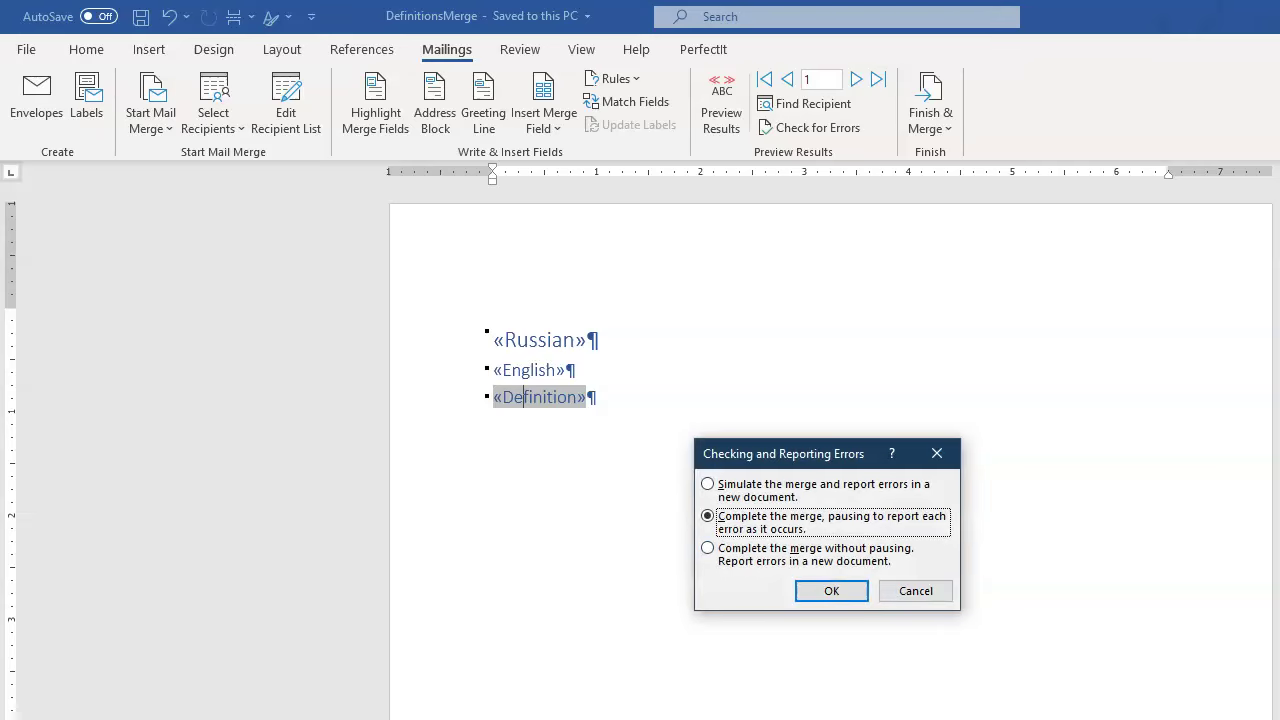
click(708, 548)
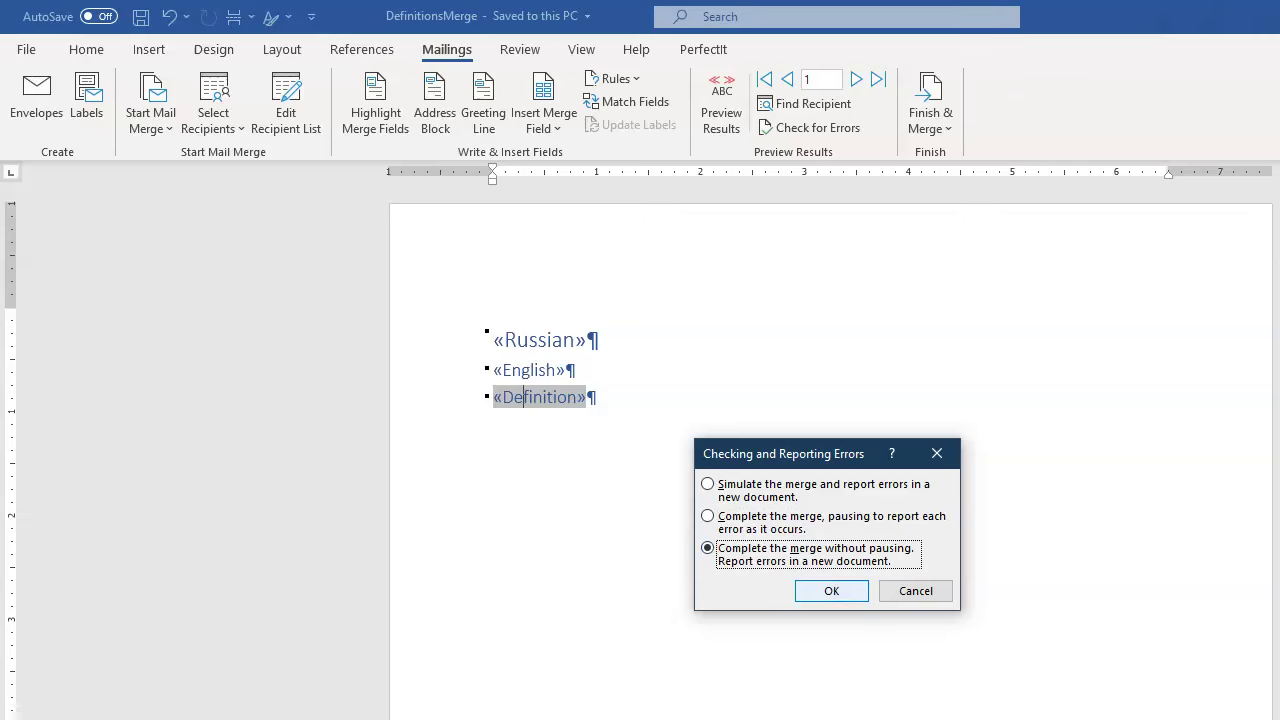
key(Return)
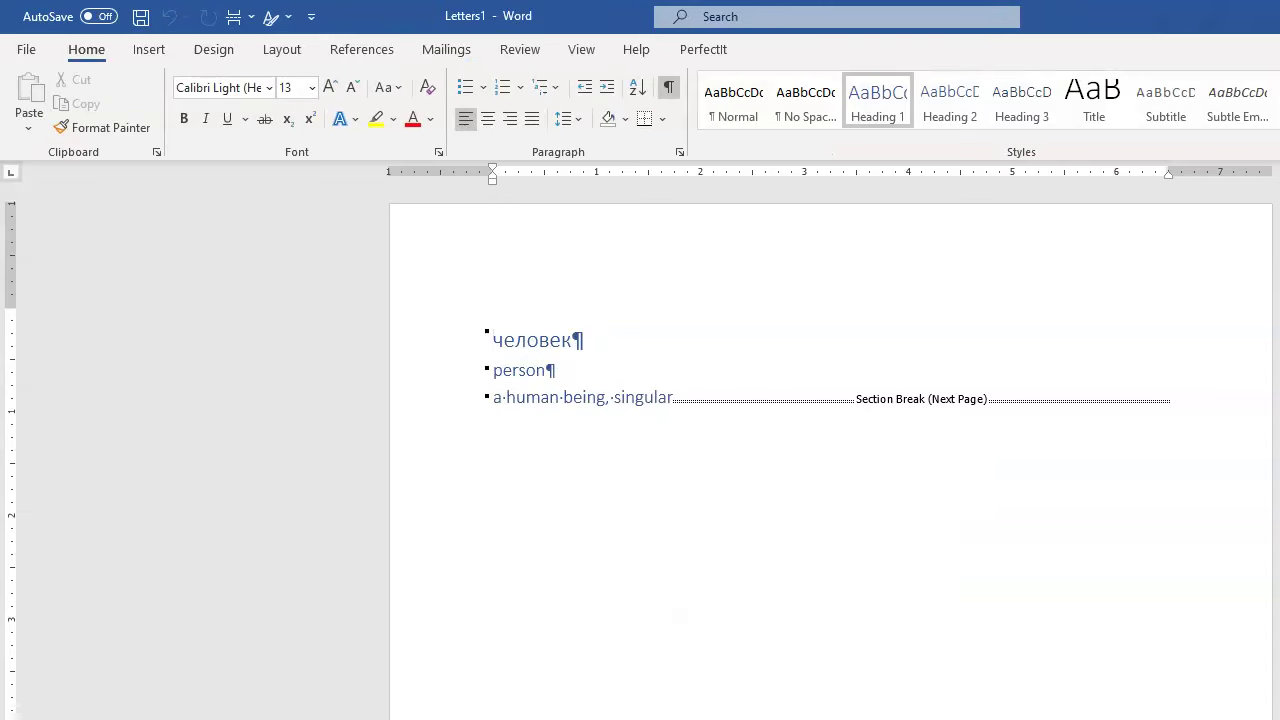
Review the entries, heading formatting and section breaks on each page of the merged document
scroll(830, 450, down, 12)
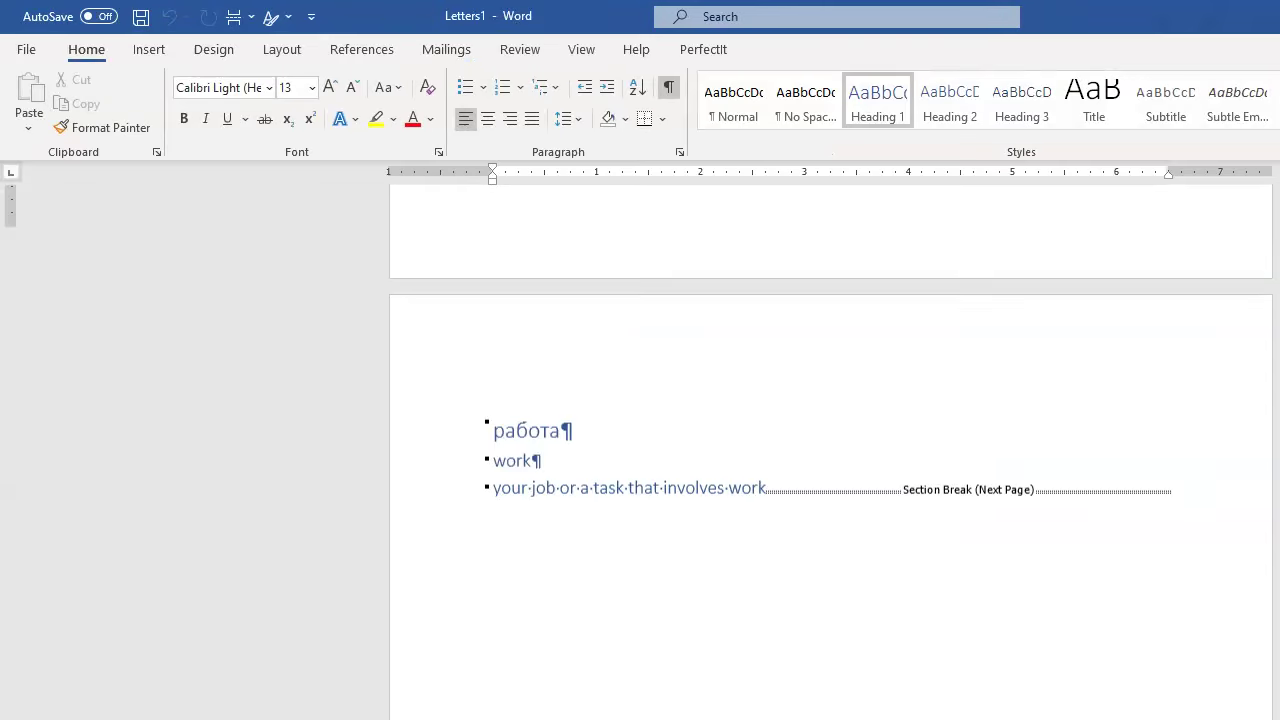
scroll(830, 450, down, 10)
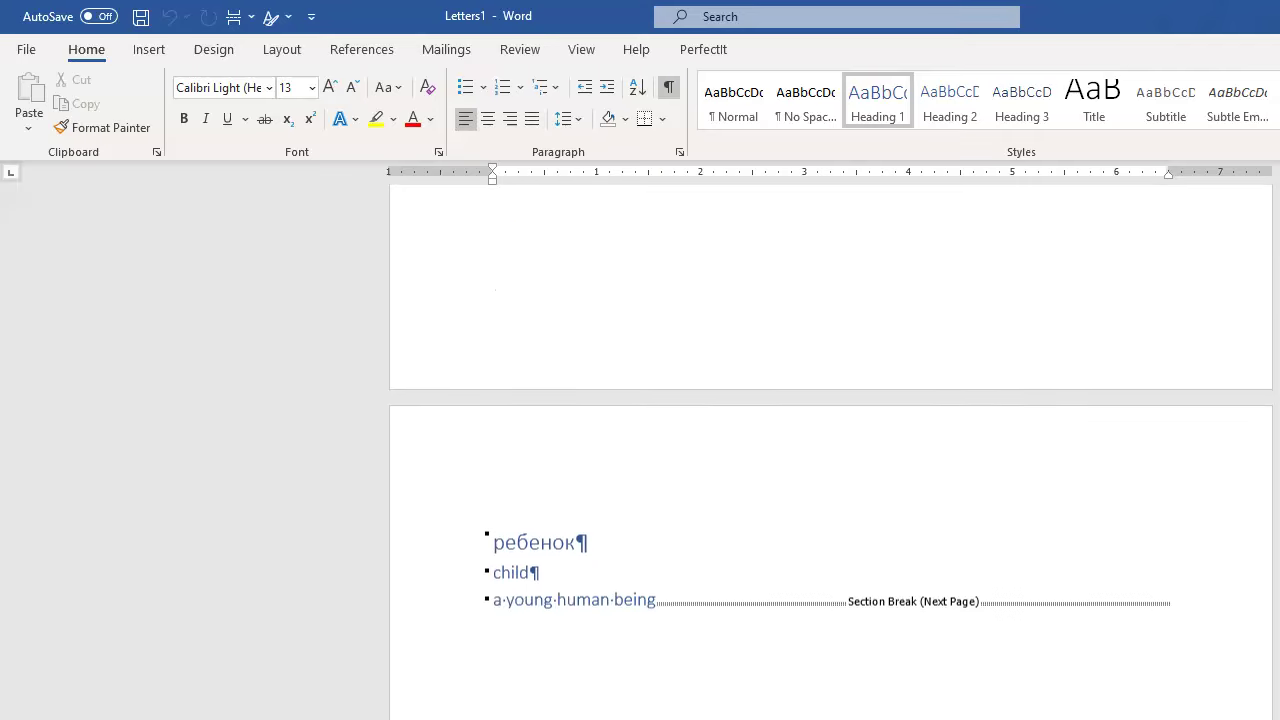
scroll(830, 450, down, 10)
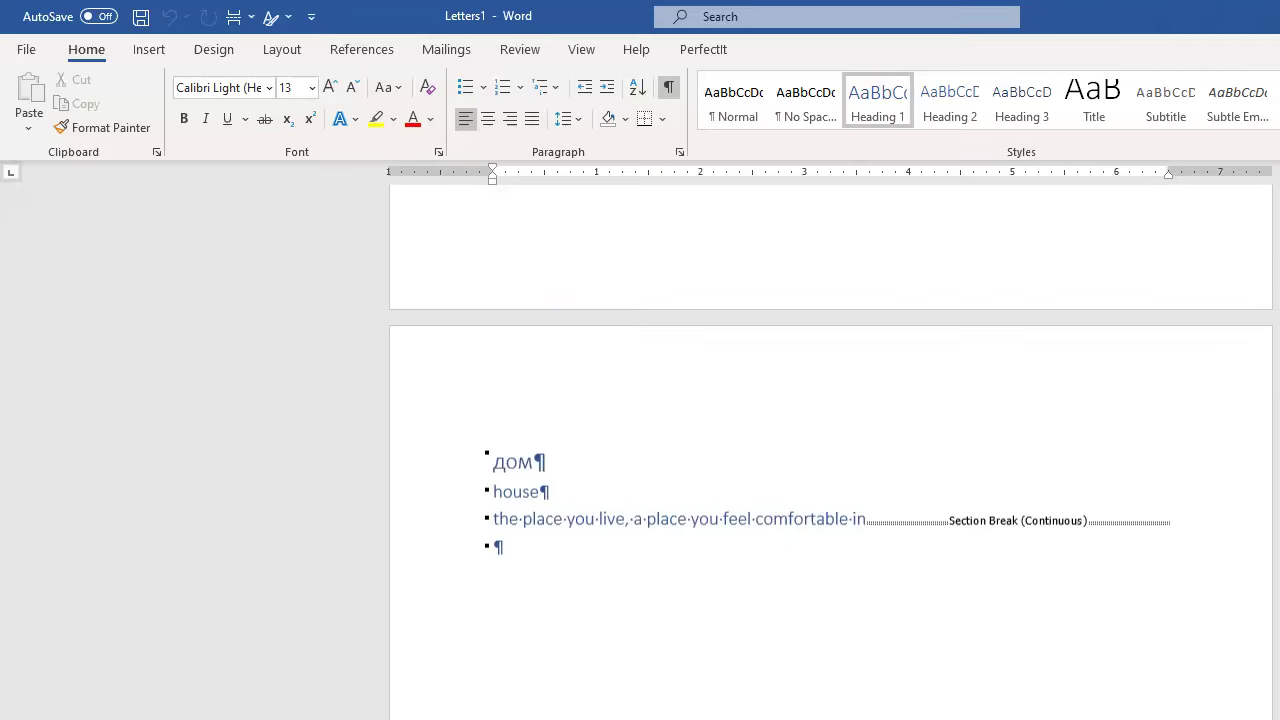
scroll(830, 450, down, 5)
scroll(830, 450, up, 6)
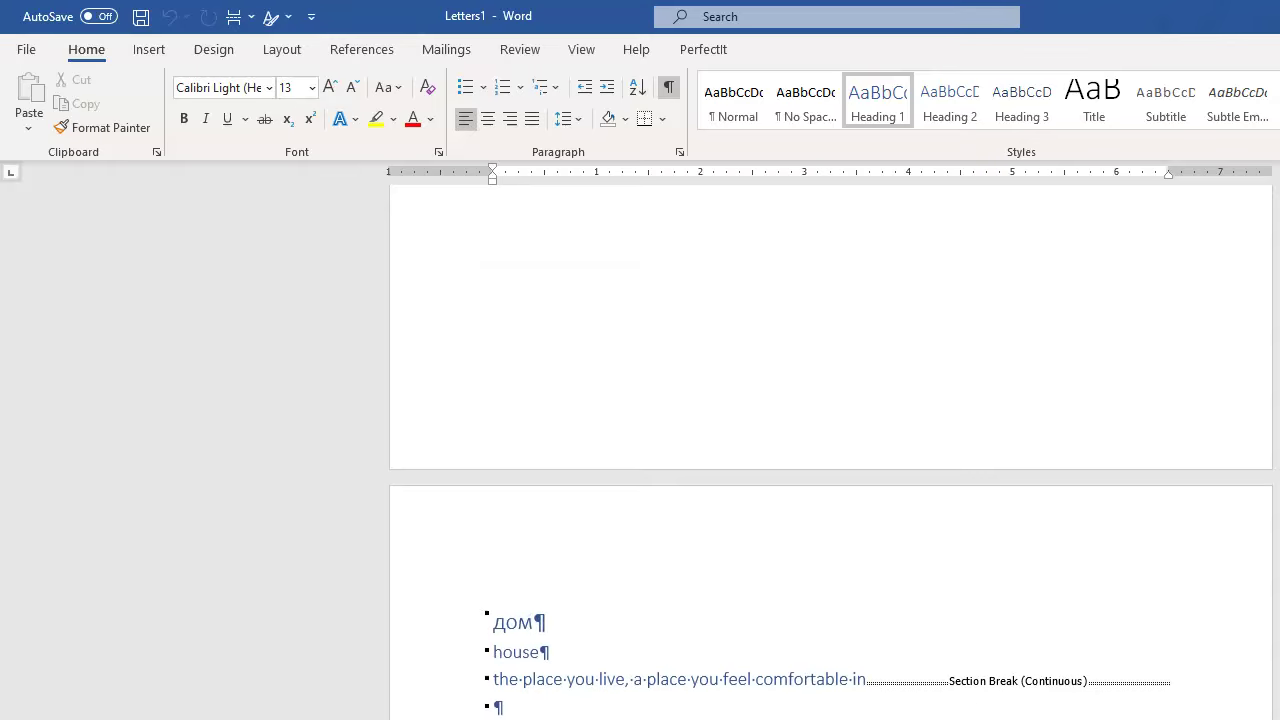
scroll(830, 450, up, 20)
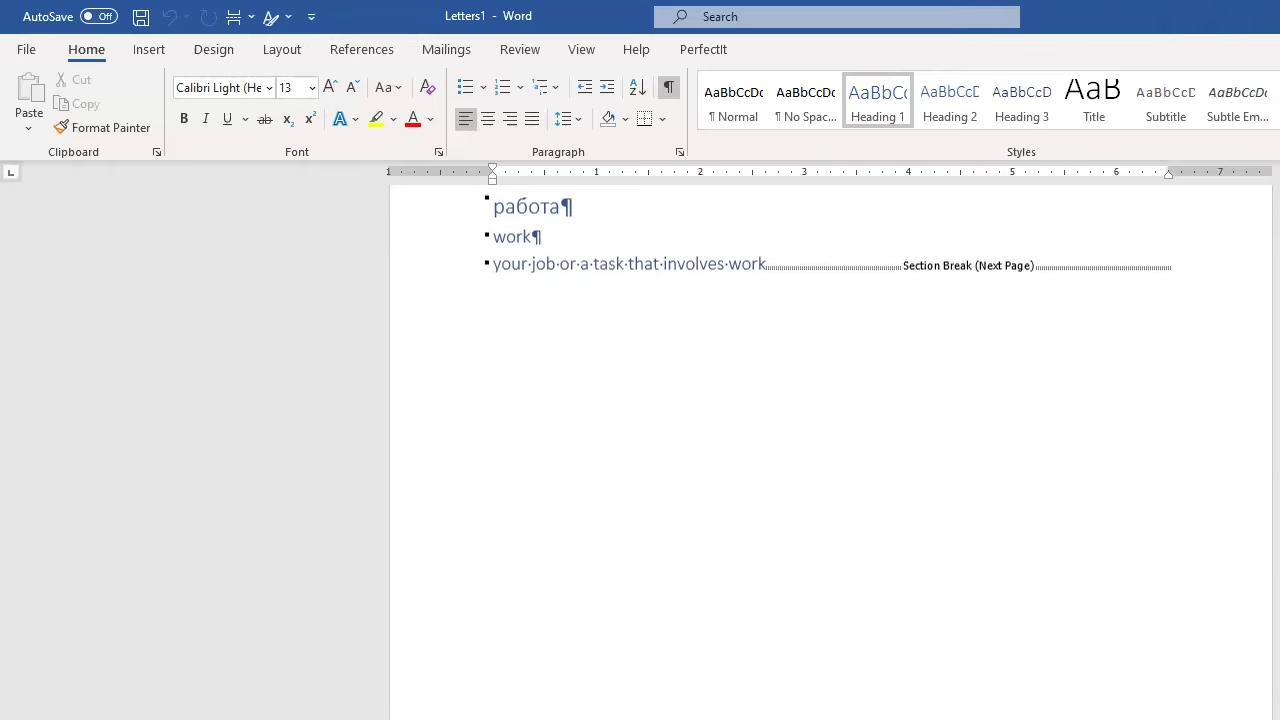
scroll(830, 450, up, 10)
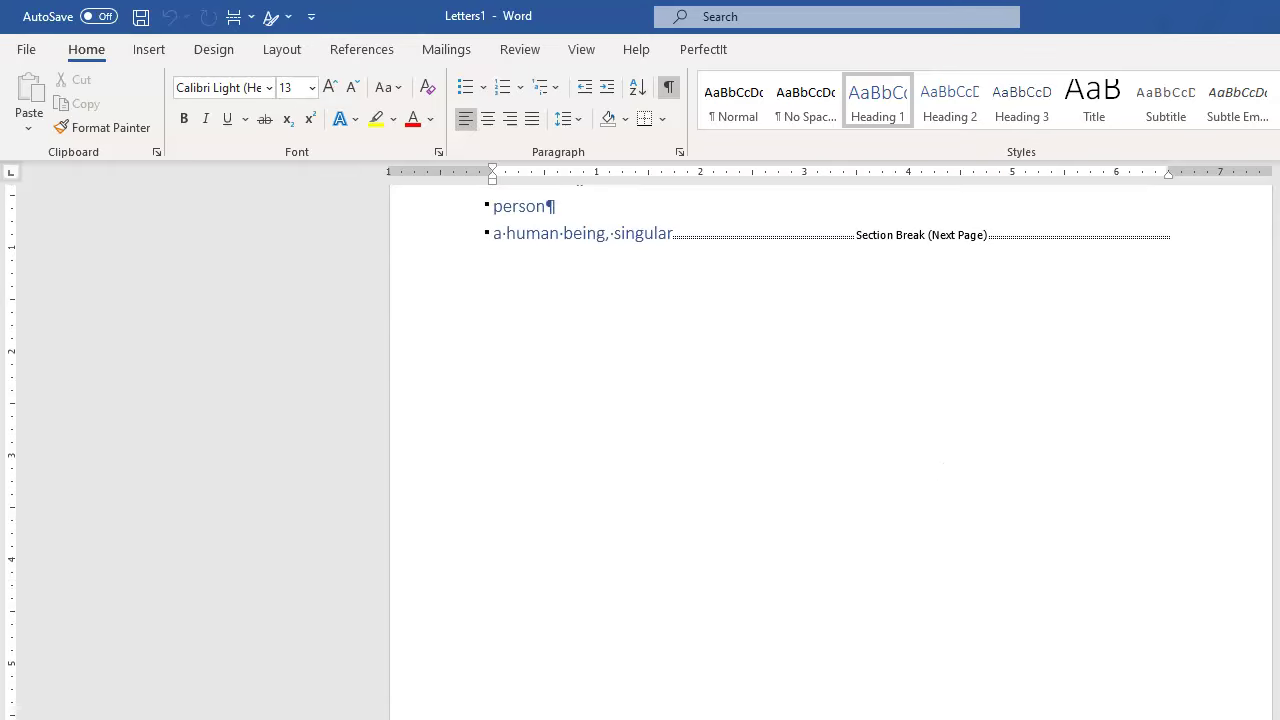
Save the merged document as a Word document named DefinitionsMergeFinal in the Desktop's TEMP folder
key(ctrl+s)
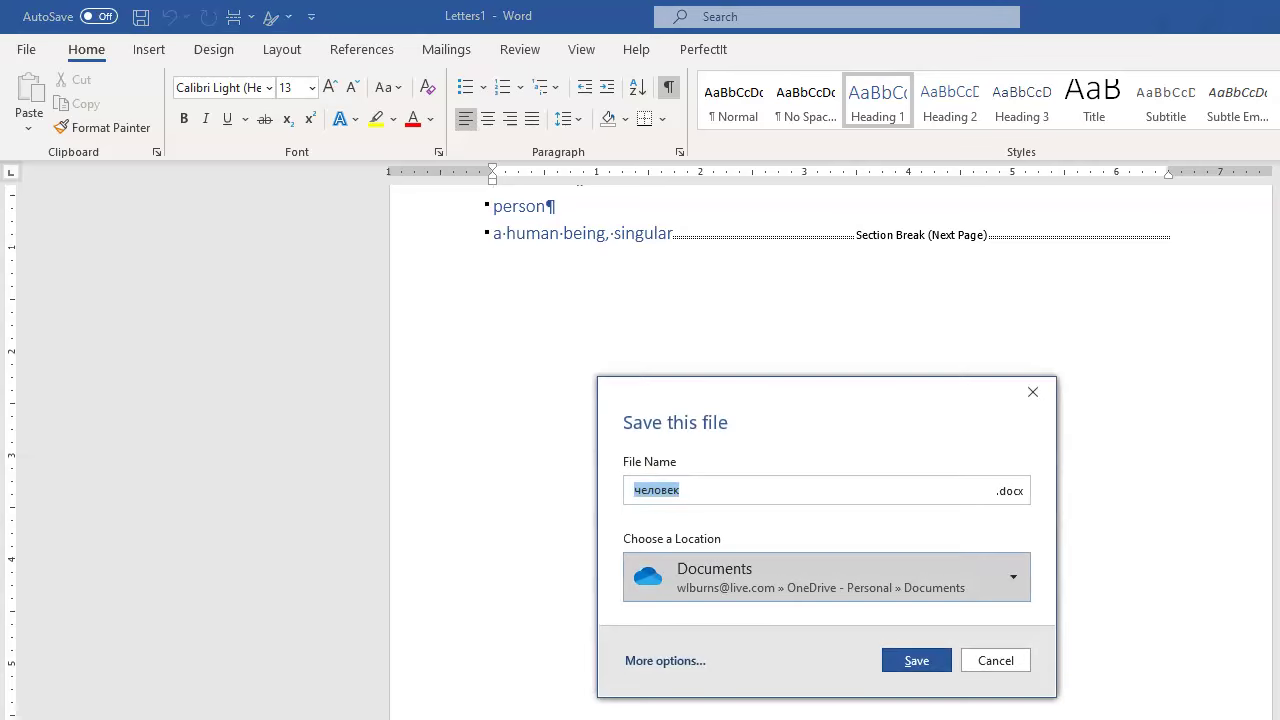
click(665, 661)
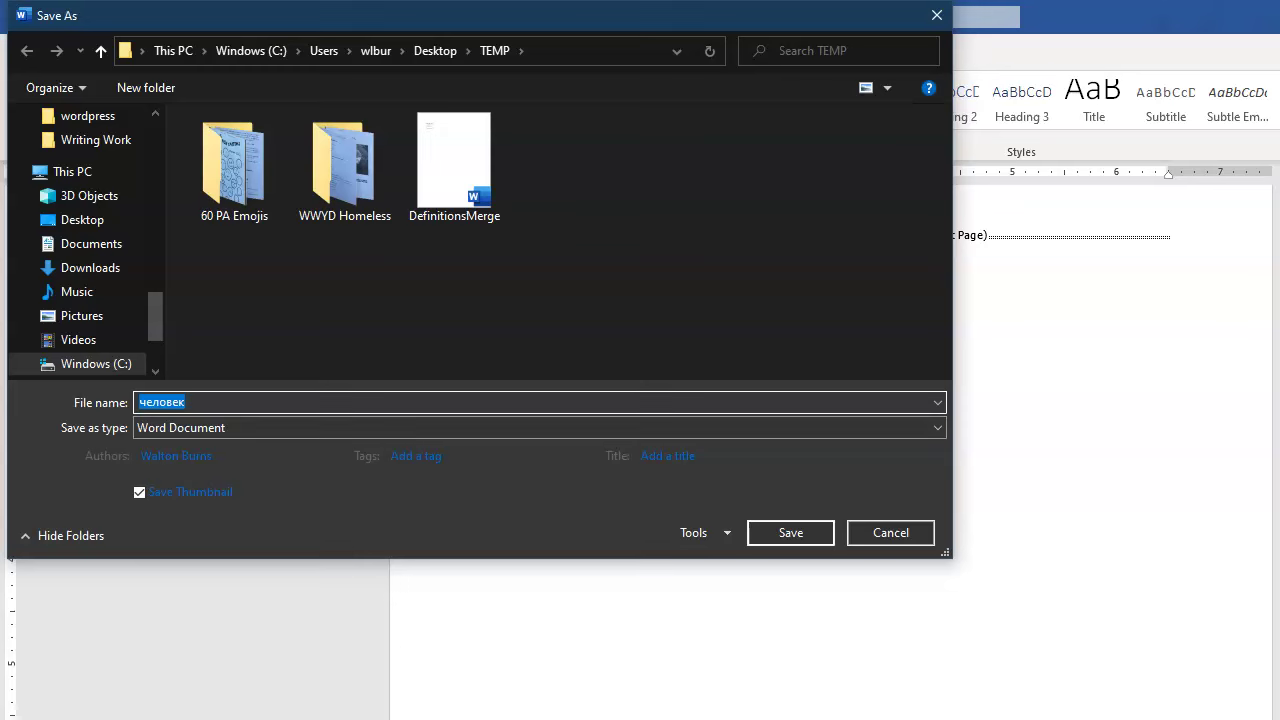
text(Definit)
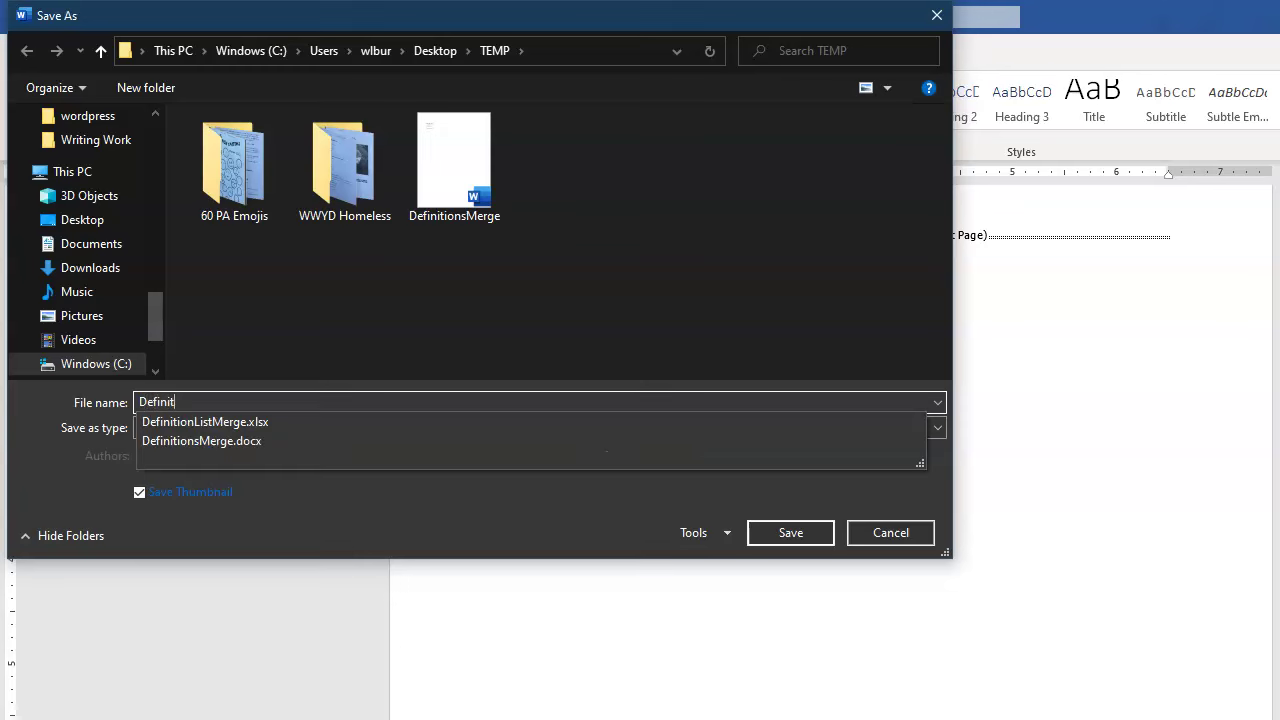
text(ionsMerg)
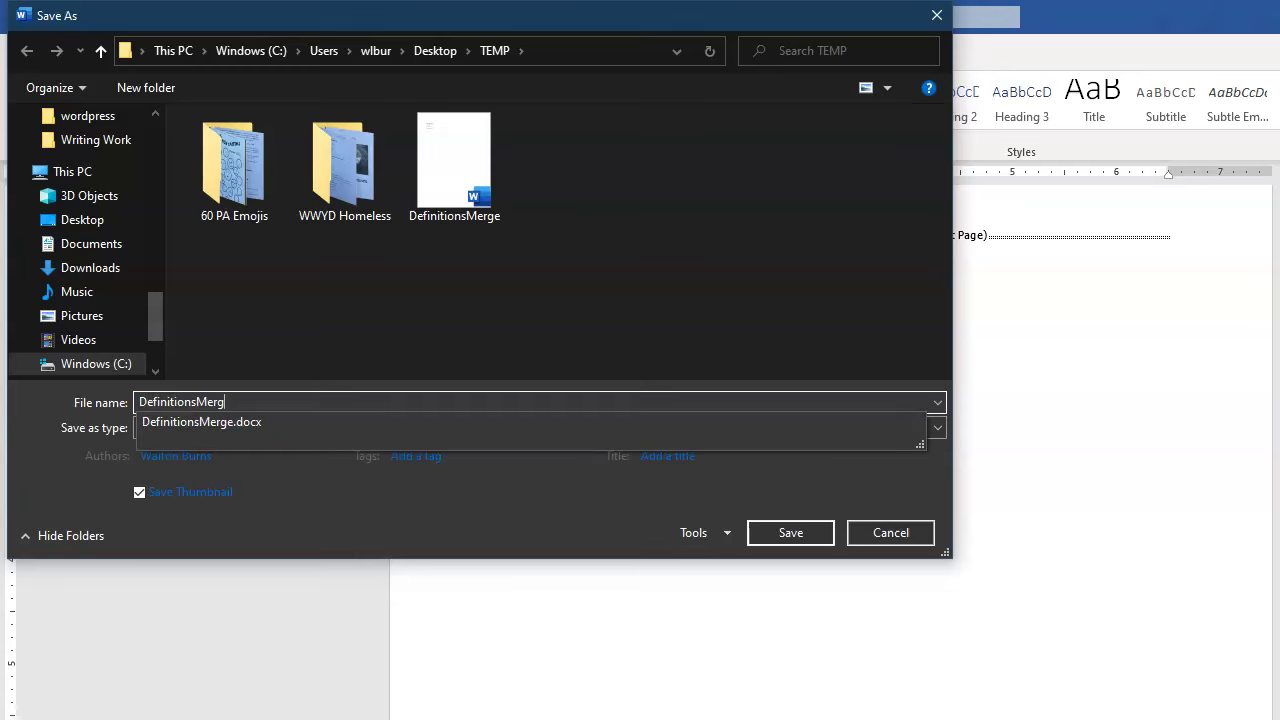
text(eFinal)
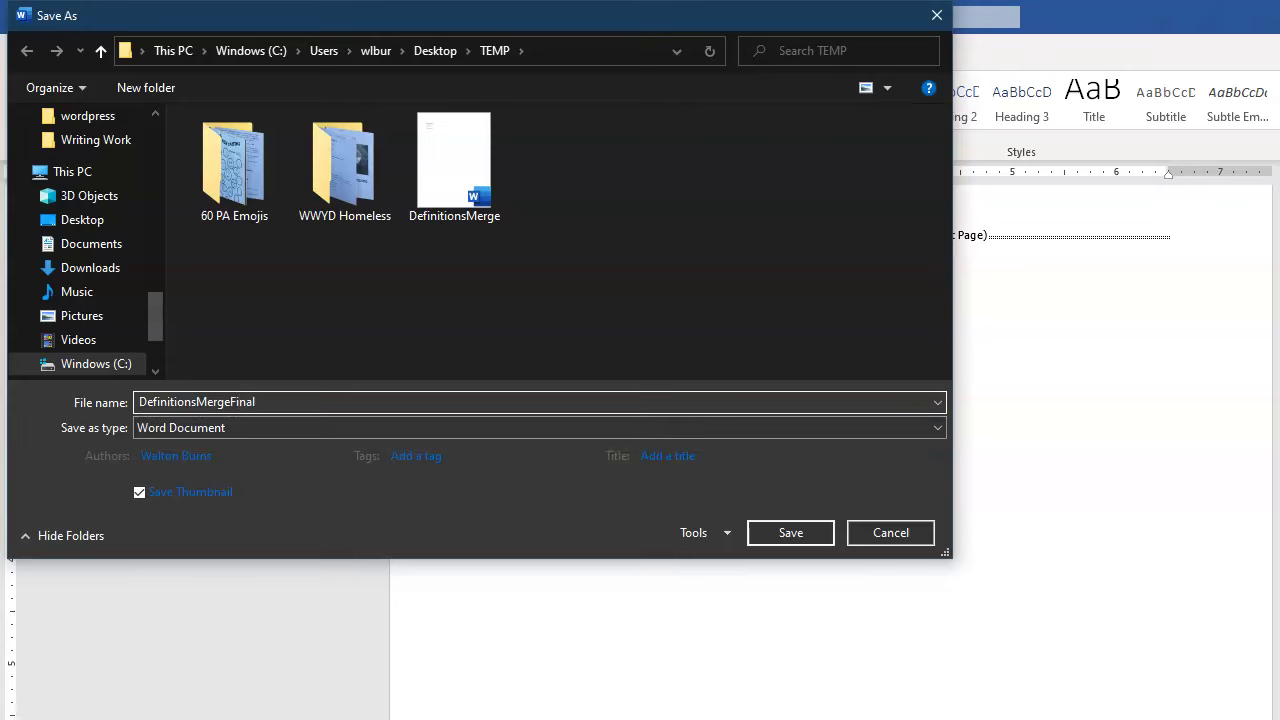
click(791, 533)
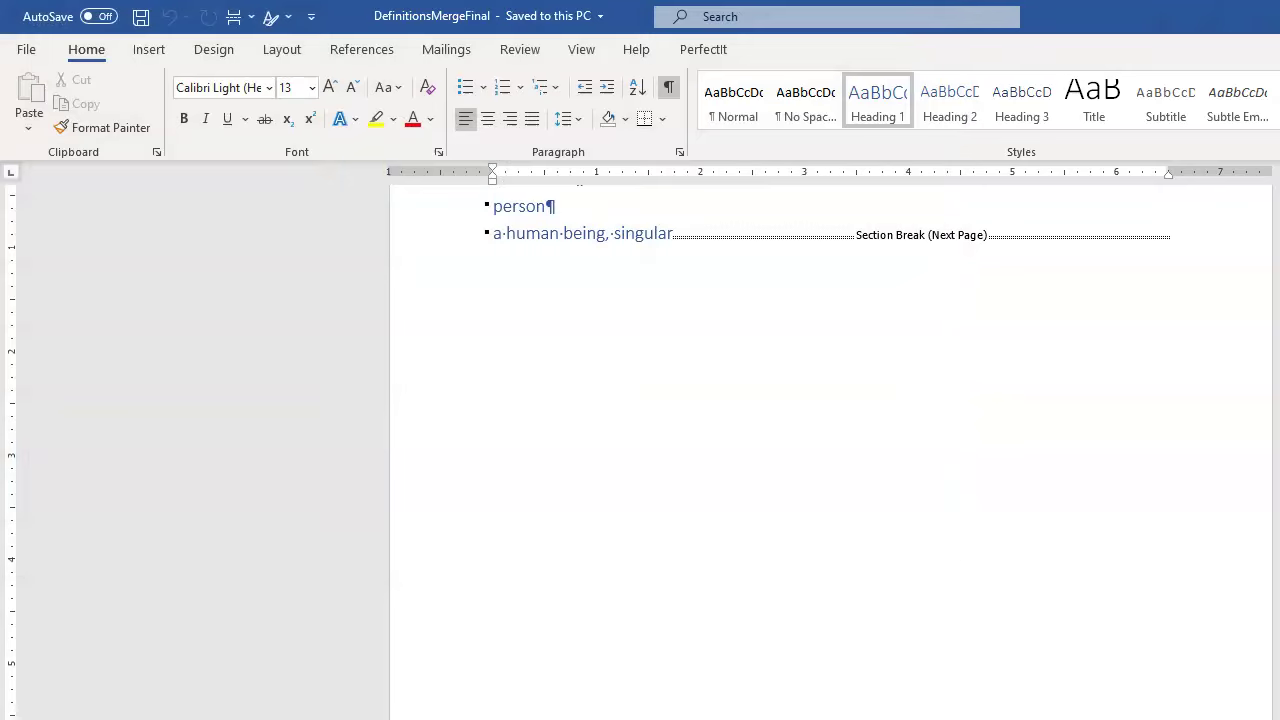
Close the merged document and the DefinitionsMerge template, saving the template's changes
key(ctrl+w)
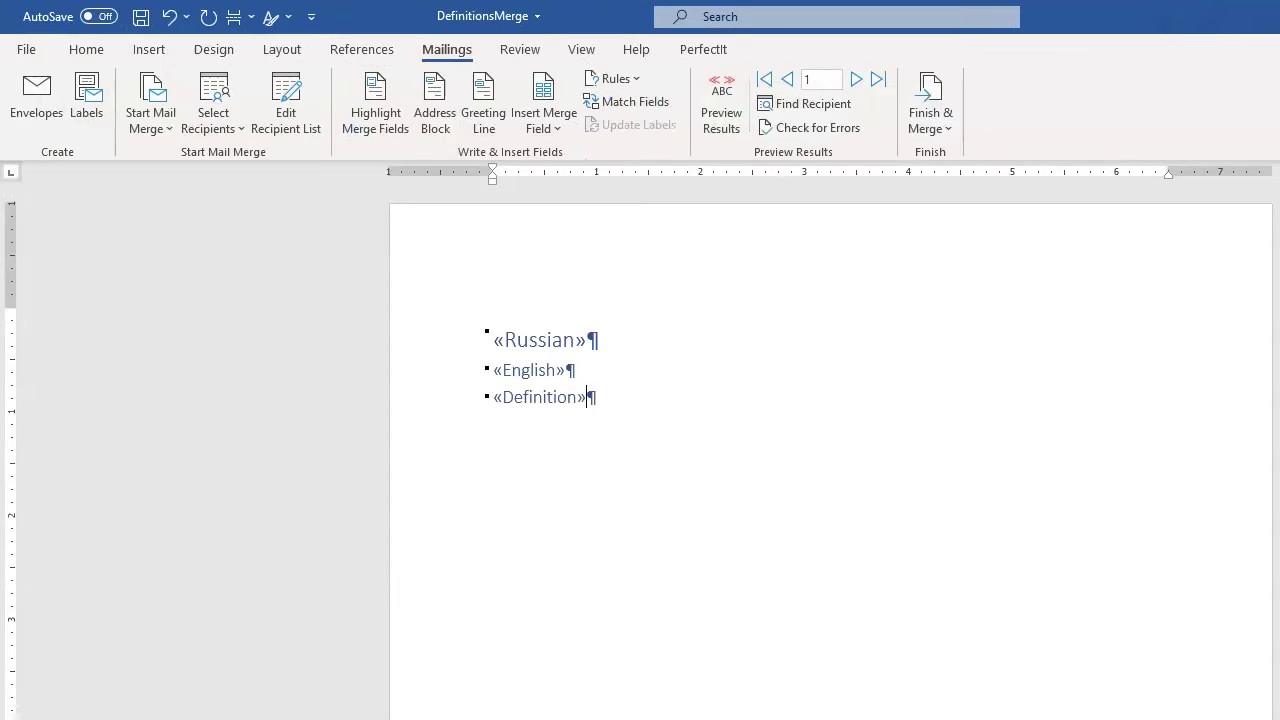
key(alt+F4)
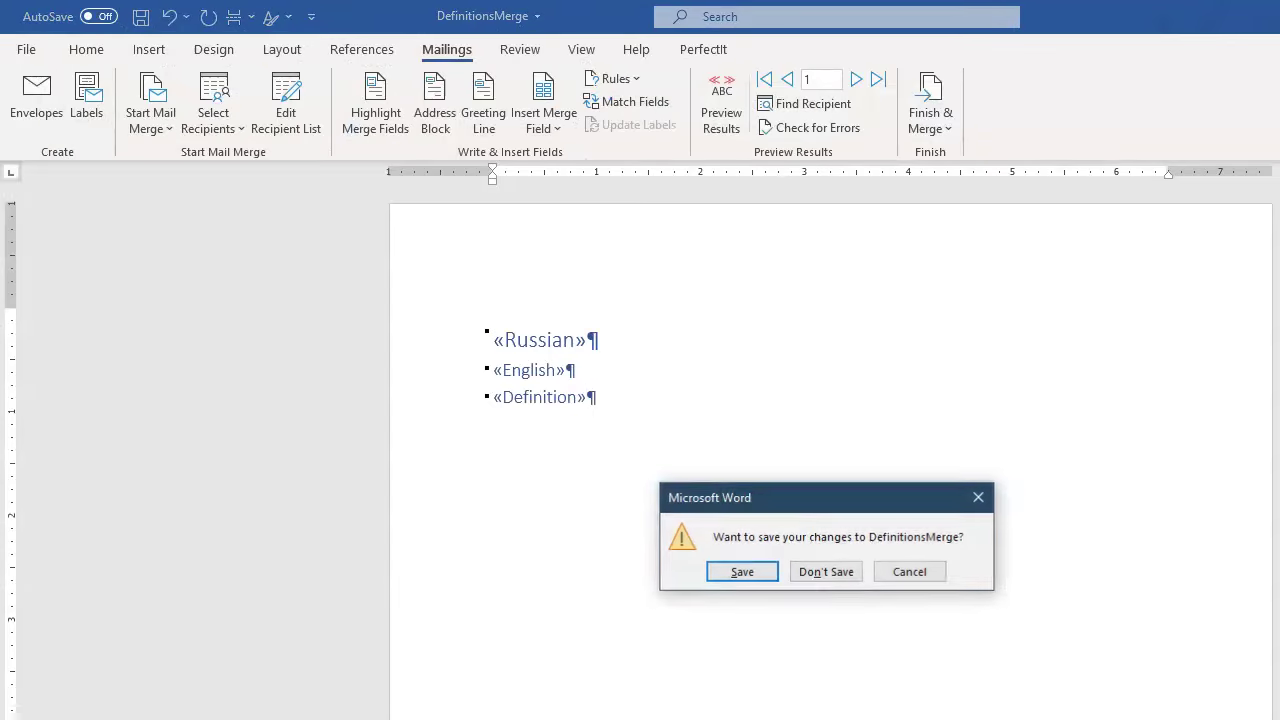
click(743, 572)
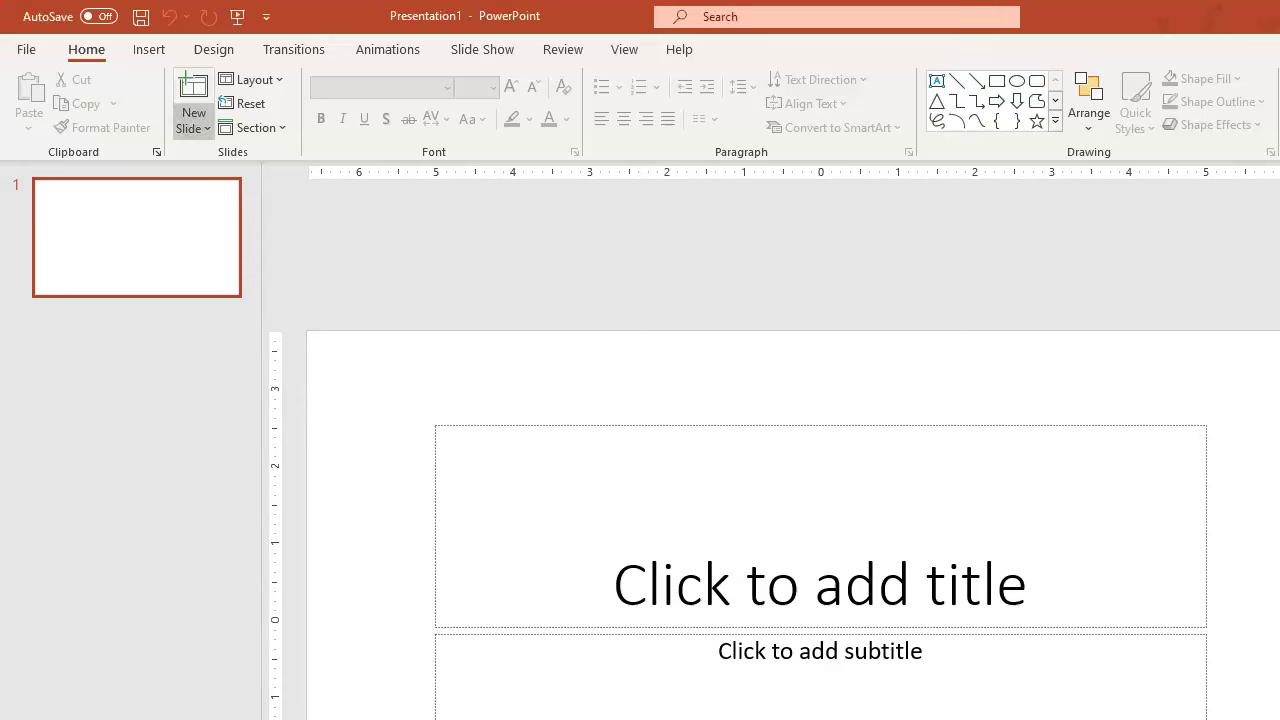
In PowerPoint, add slides to the blank presentation from the outline of the DefinitionsMergeFinal document in the TEMP folder
click(193, 124)
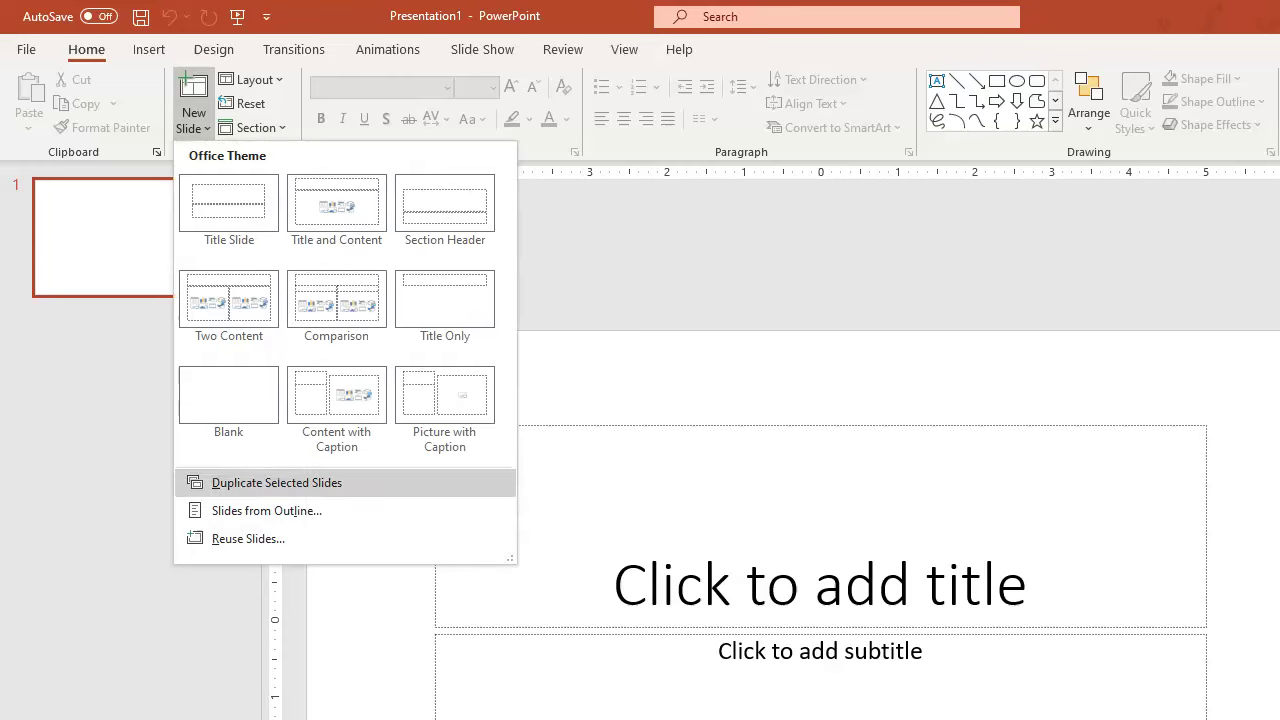
click(267, 510)
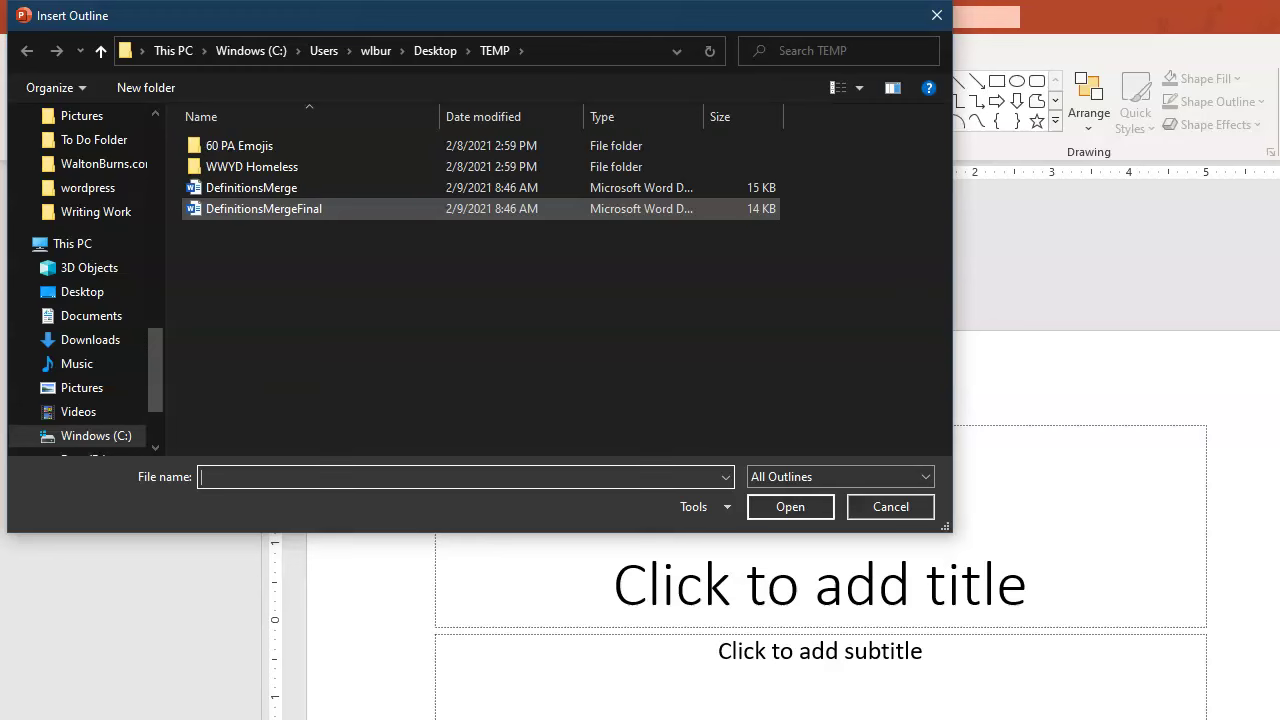
click(264, 209)
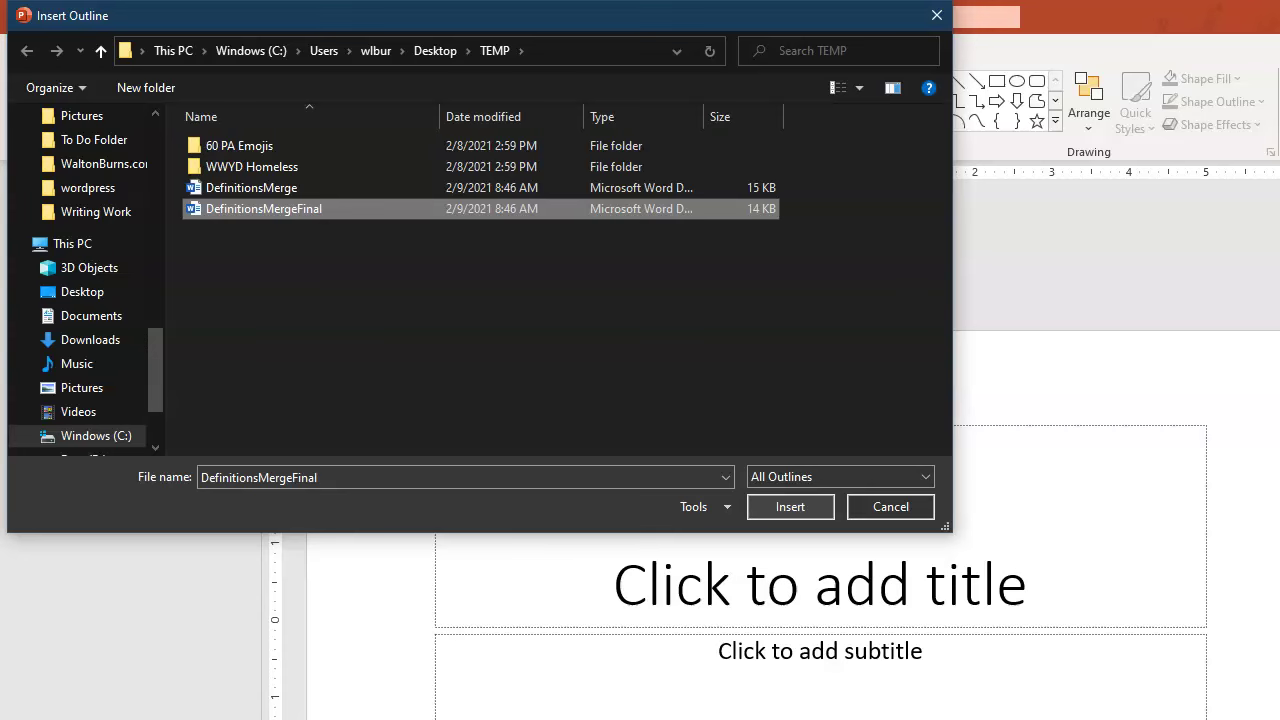
click(790, 507)
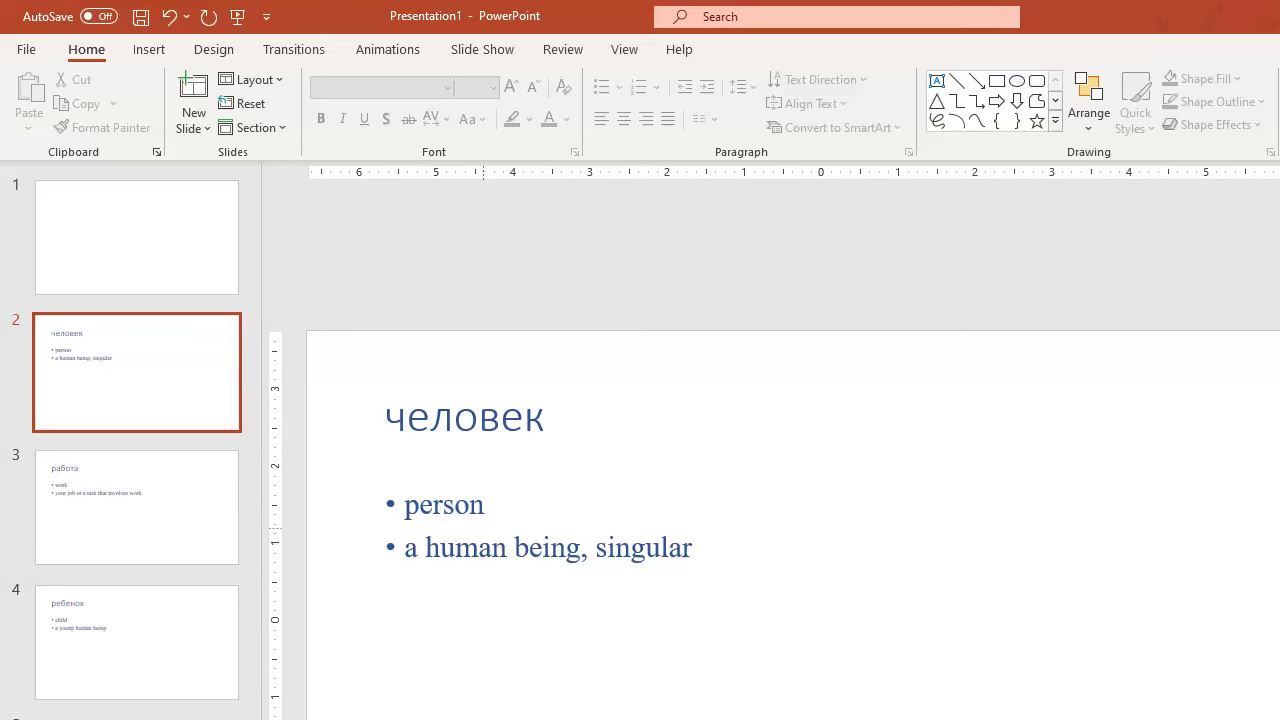
Review the imported vocabulary slides, checking each Russian title against its English and definition bullets, and return to slide 2
key(Page_Down)
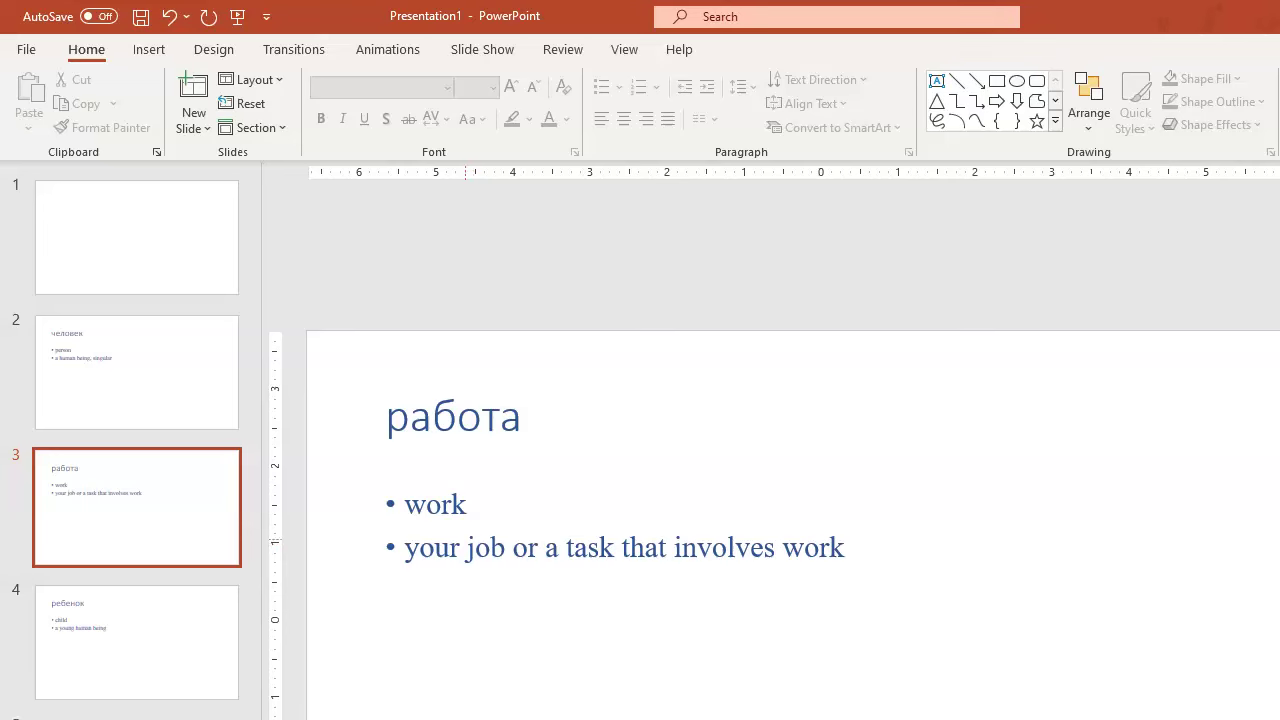
key(Page_Up)
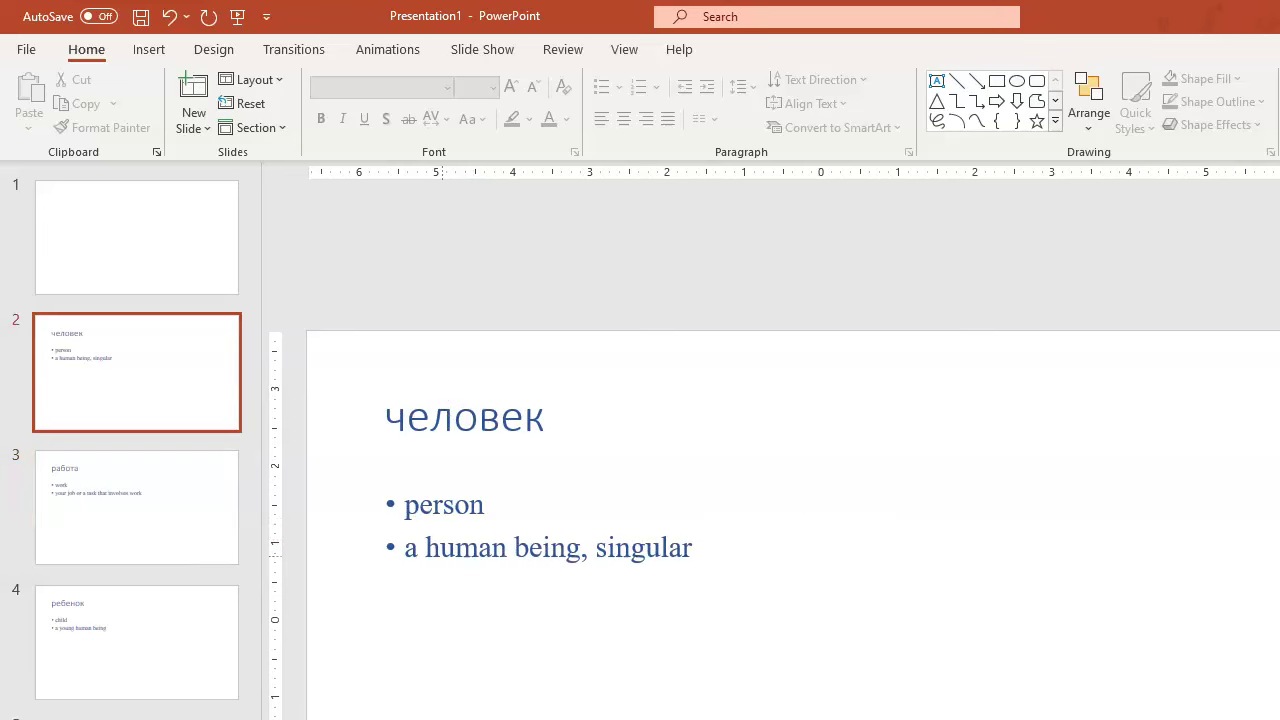
key(Page_Down)
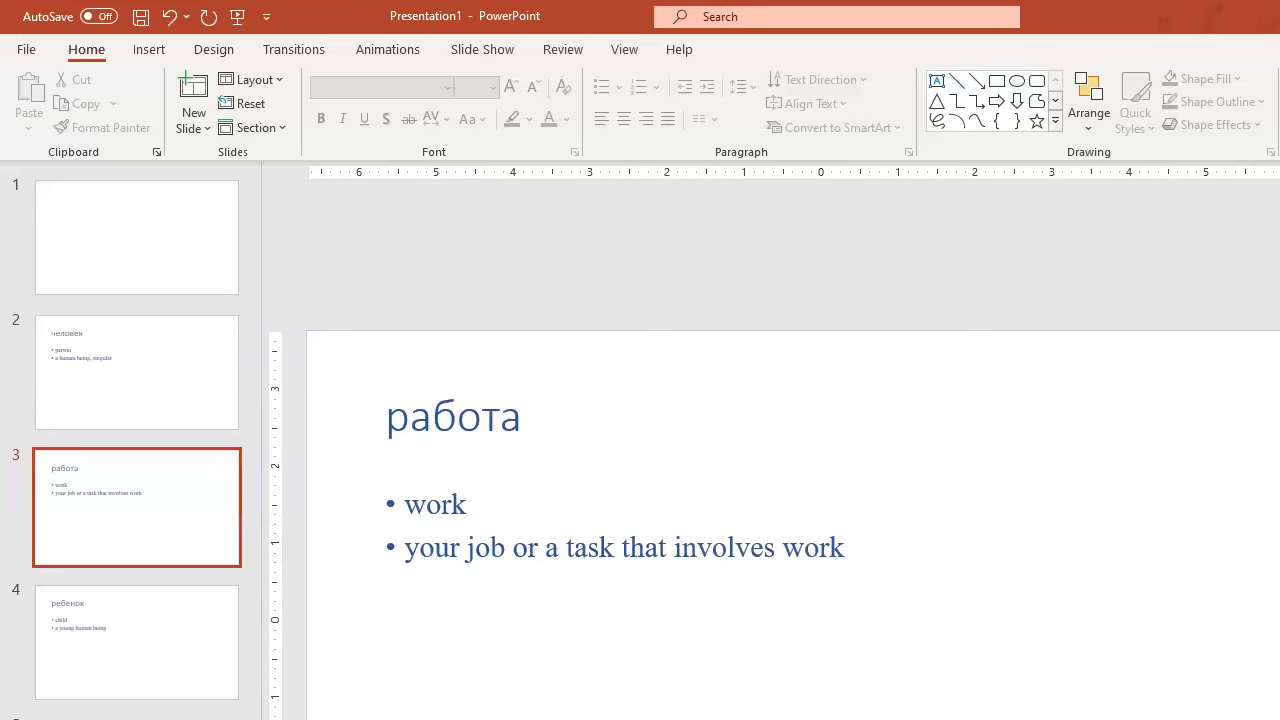
key(Page_Down)
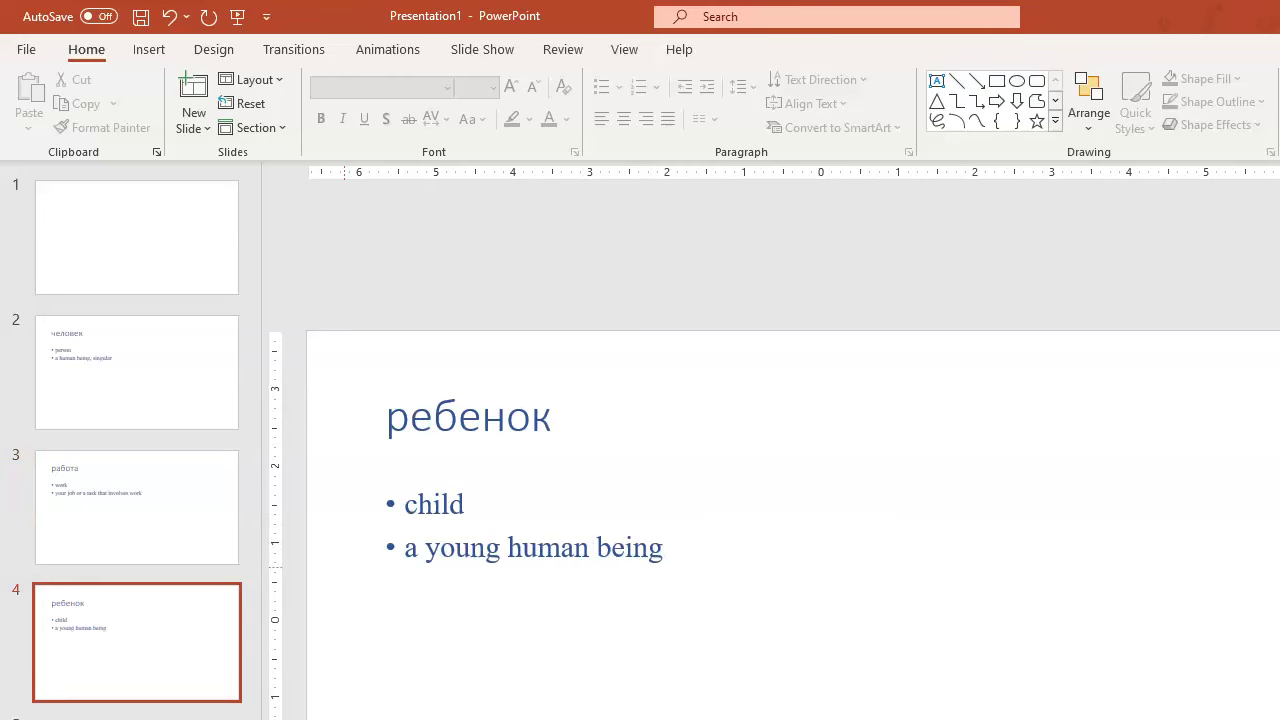
scroll(346, 567, down, 1)
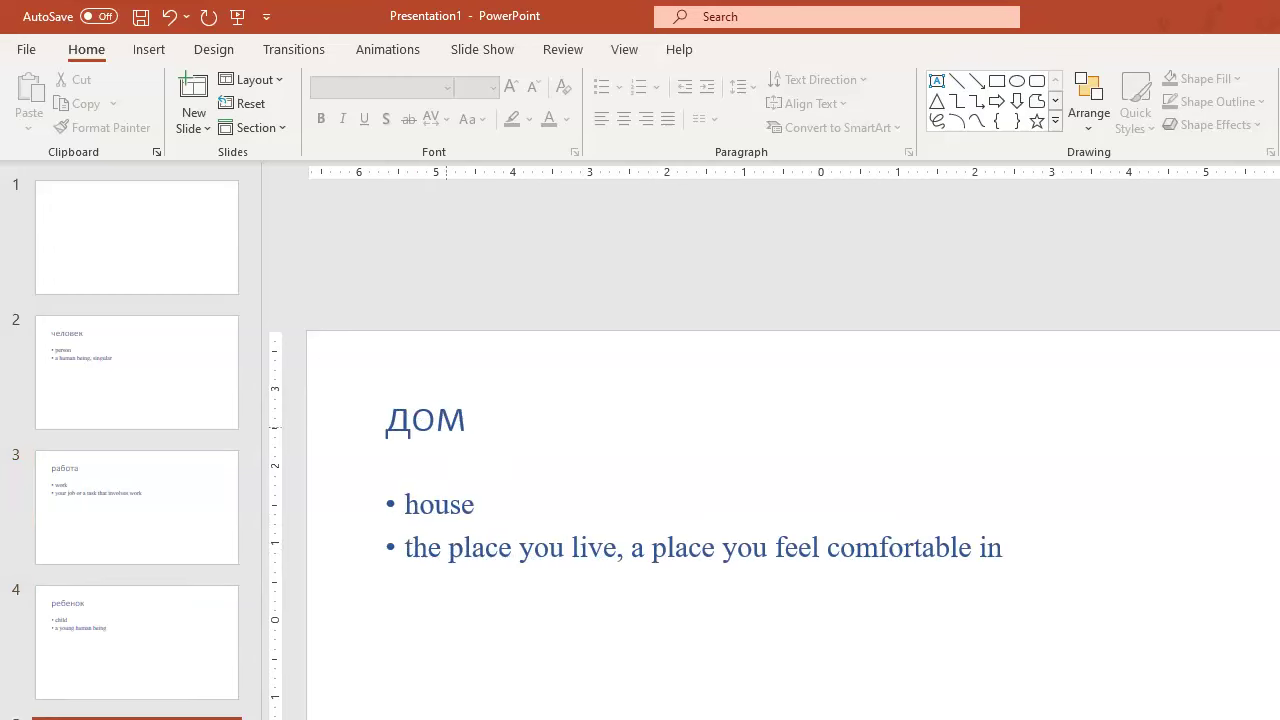
click(386, 418)
double_click(425, 418)
click(418, 504)
click(428, 547)
click(434, 504)
click(137, 373)
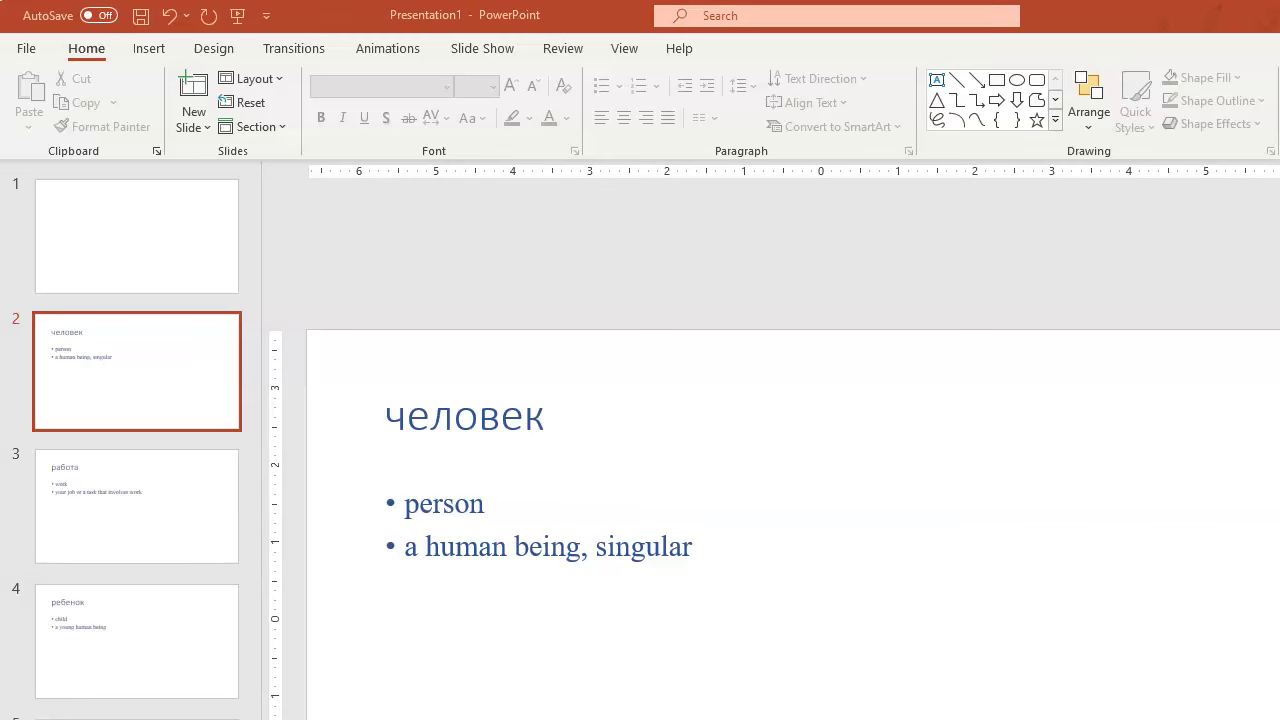
Open the presentation's Slide Master for editing
click(624, 49)
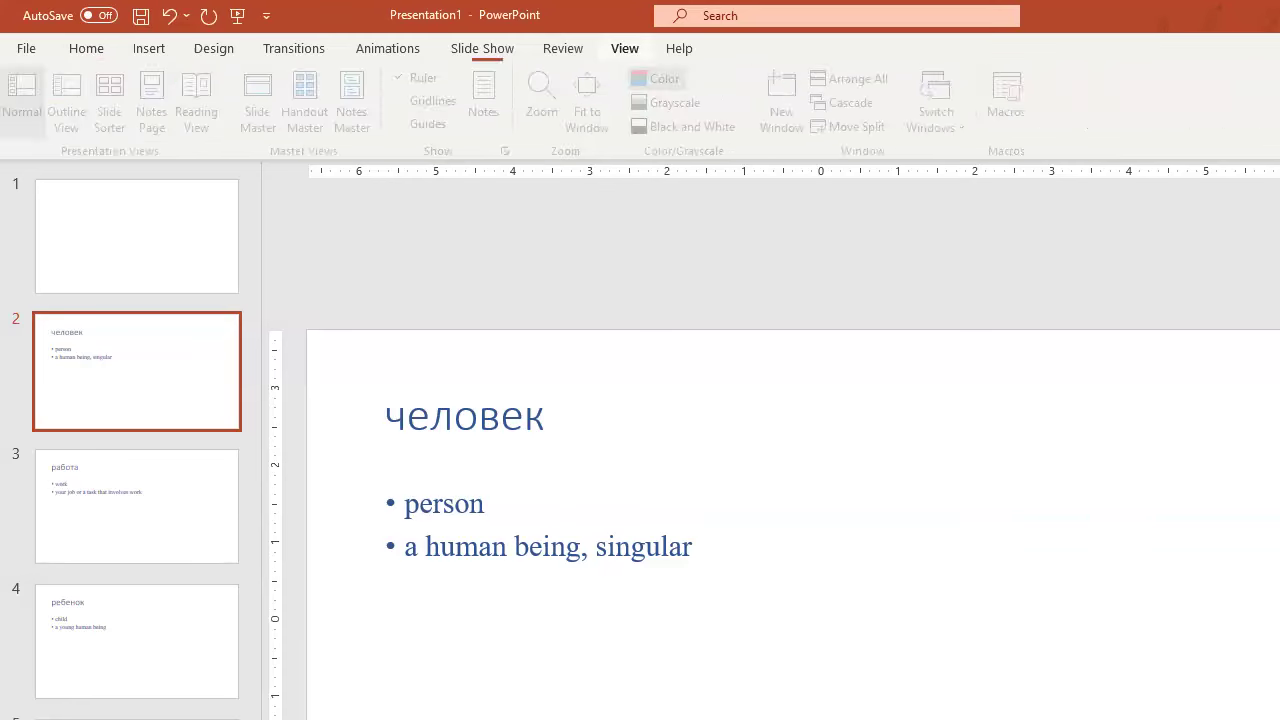
click(265, 100)
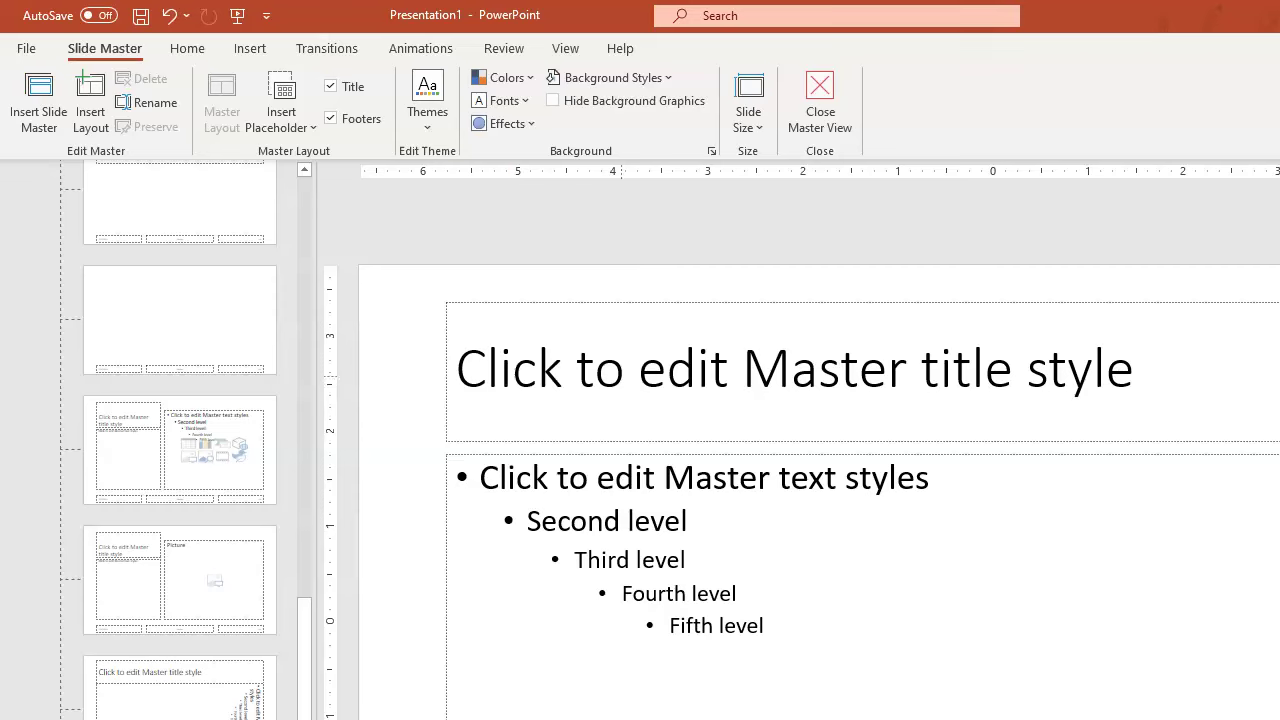
triple_click(621, 376)
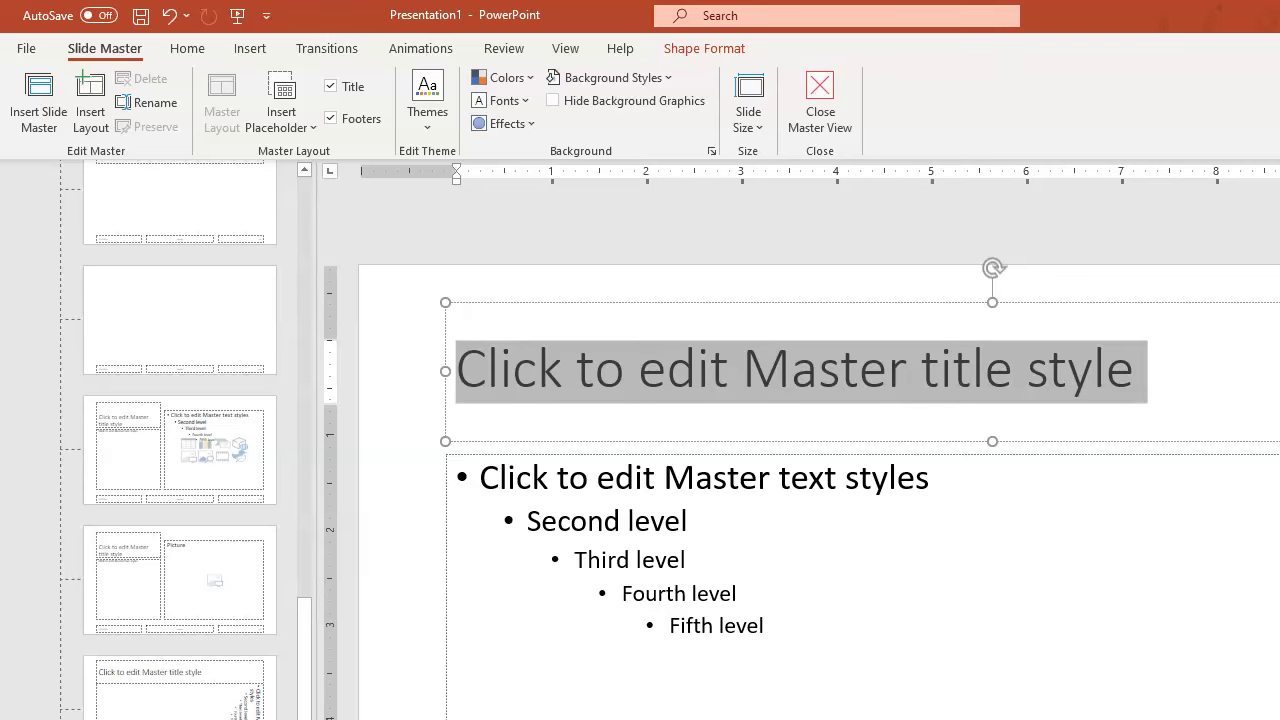
click(503, 77)
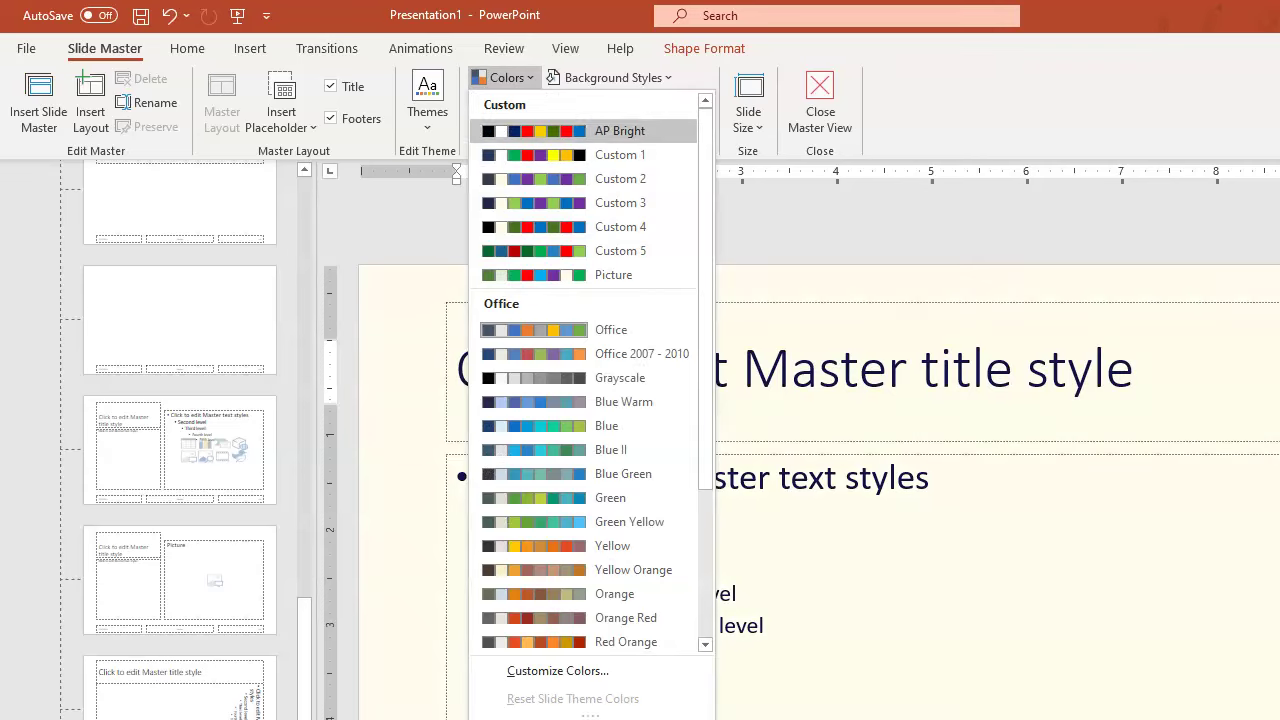
click(505, 78)
click(187, 48)
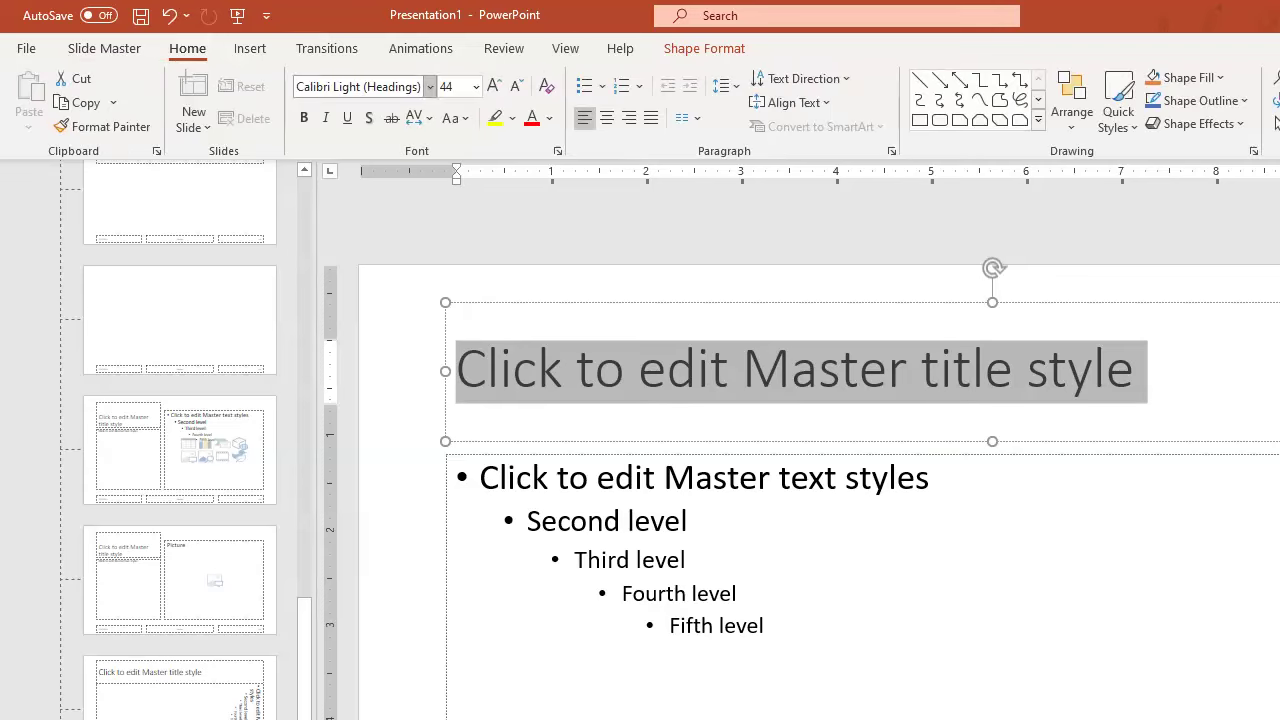
click(430, 86)
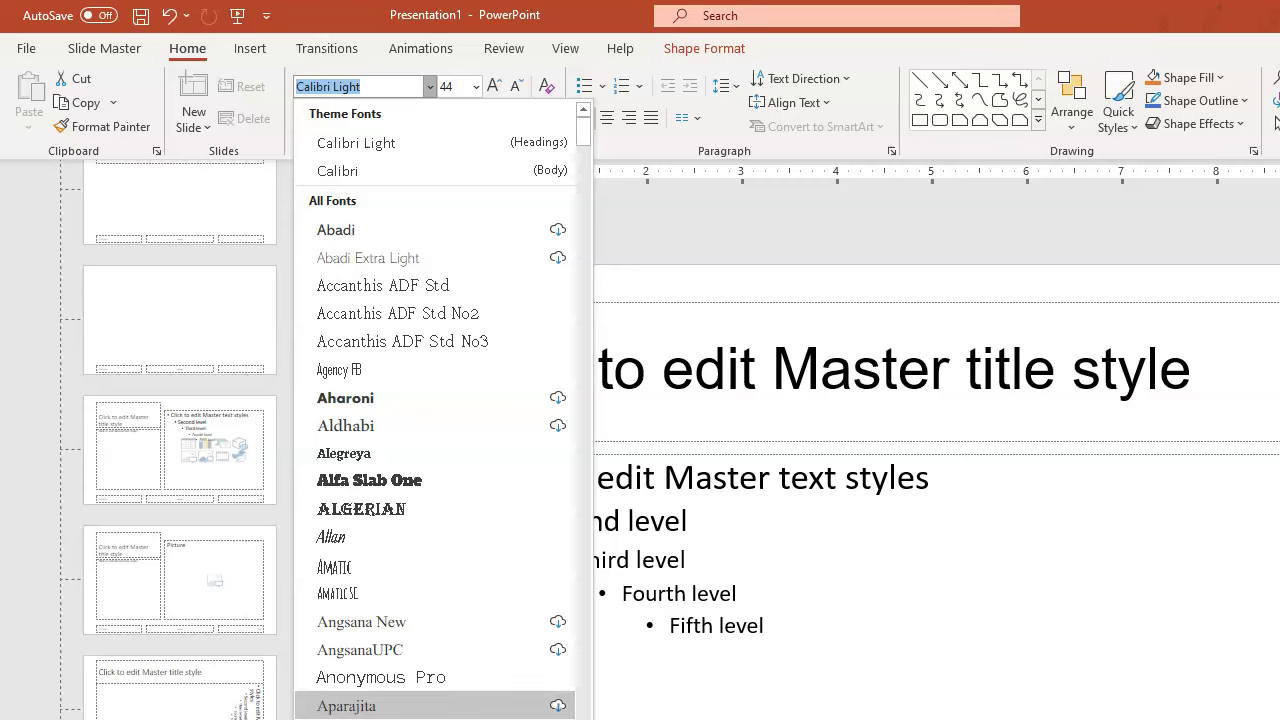
scroll(440, 700, down, 2)
scroll(440, 705, down, 1)
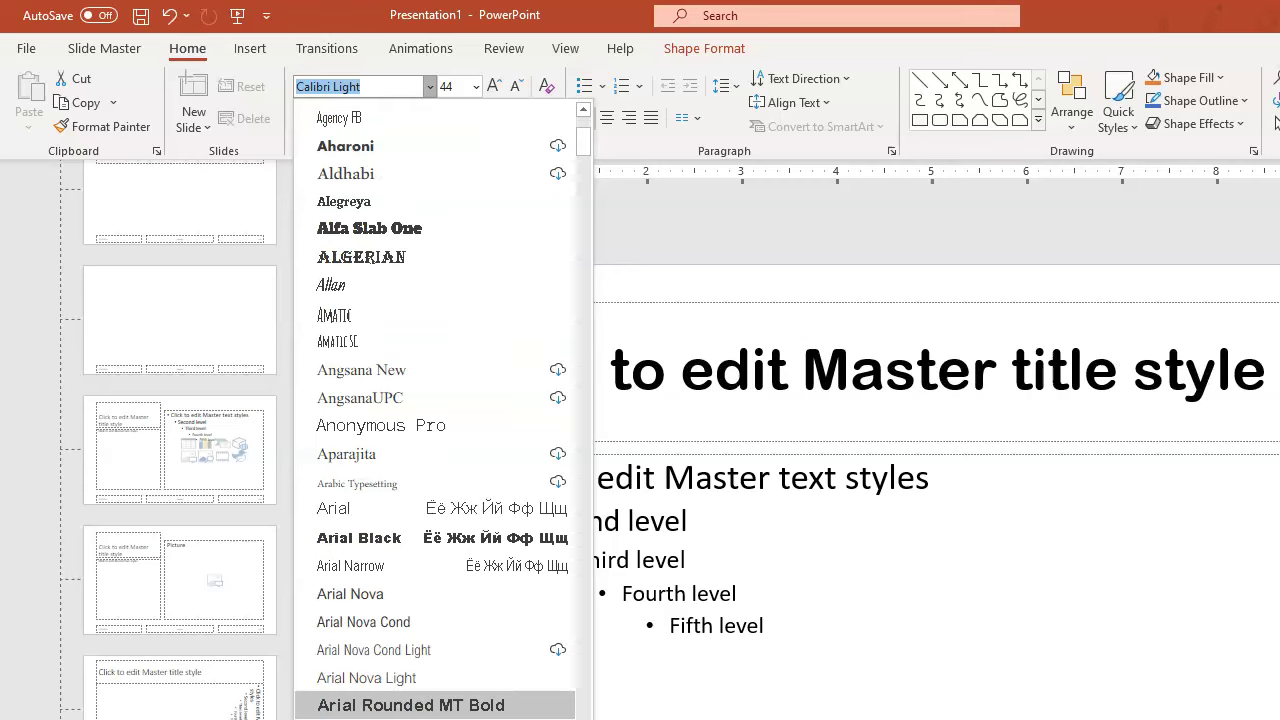
click(285, 645)
scroll(285, 645, up, 2)
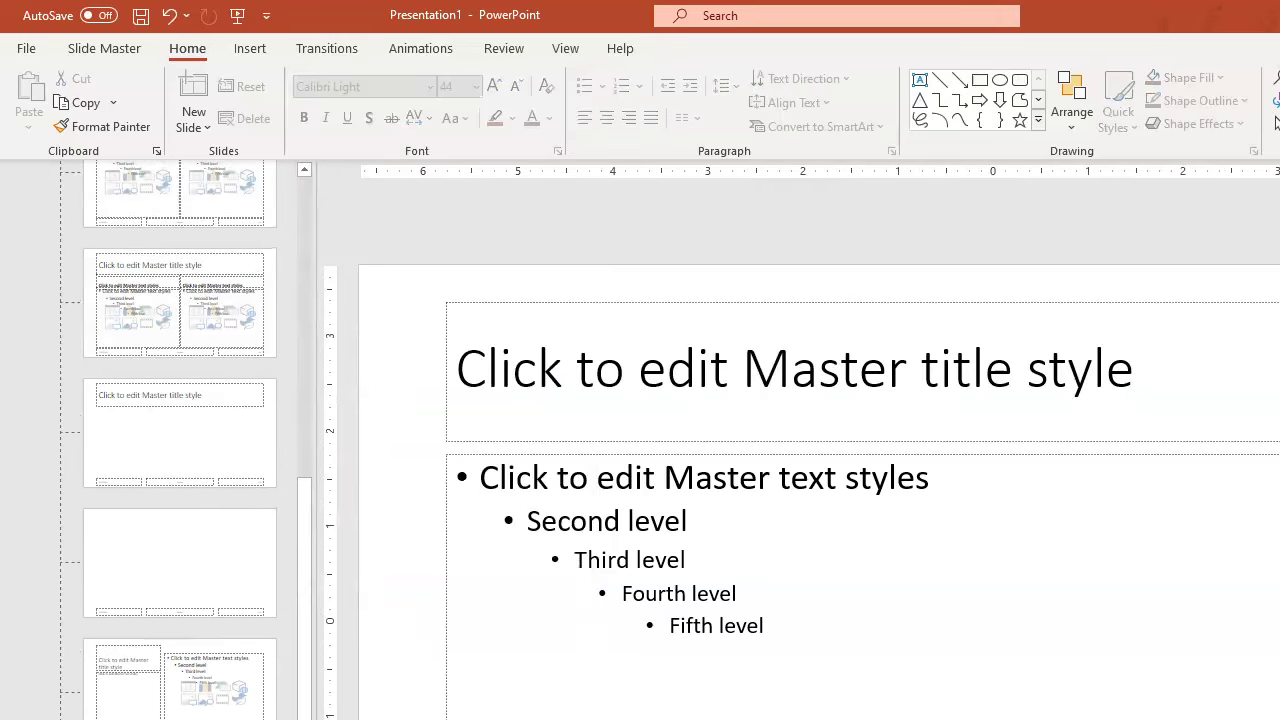
Set the font of the slide master's title text to Berlin Sans FB Demi
click(574, 369)
triple_click(574, 369)
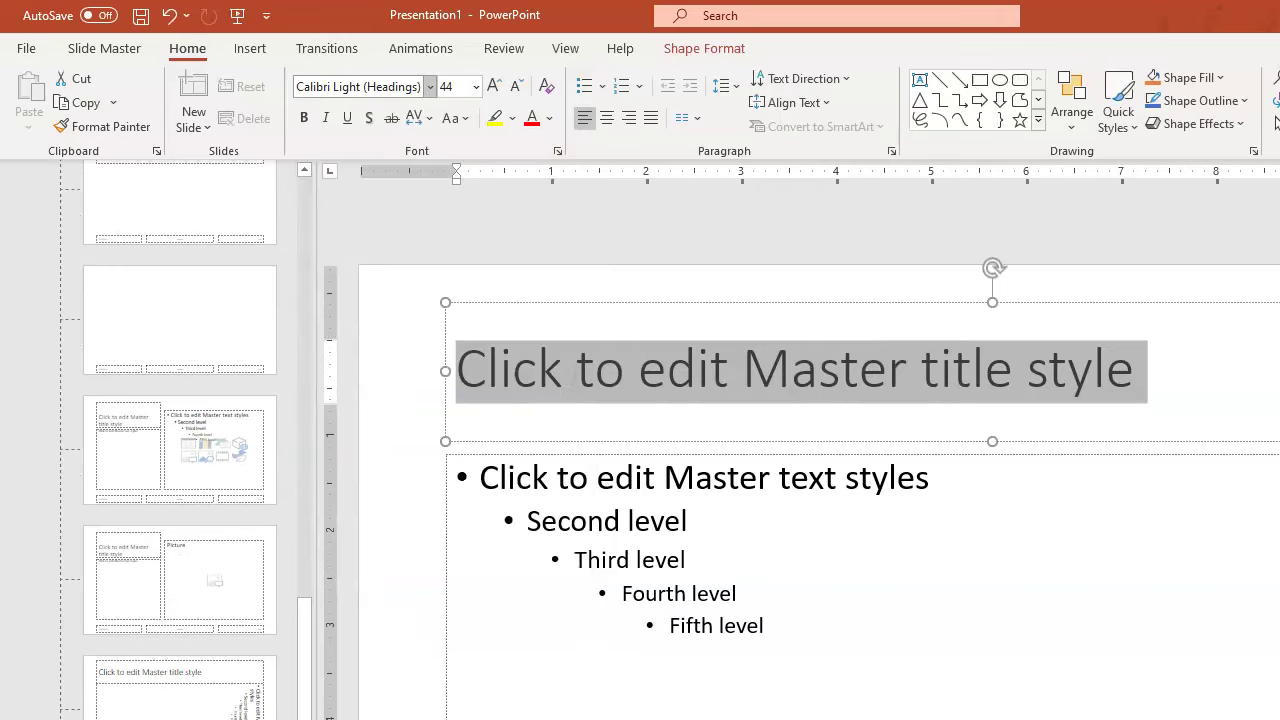
click(430, 86)
scroll(430, 600, down, 13)
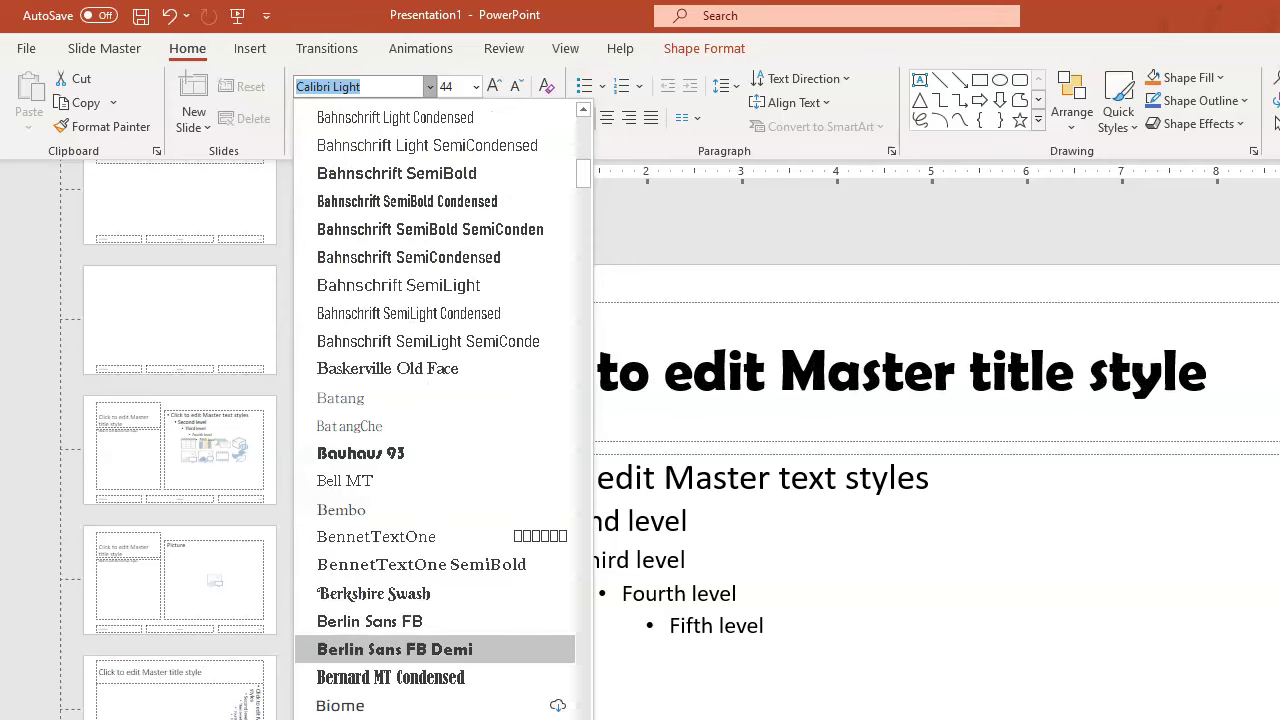
click(395, 649)
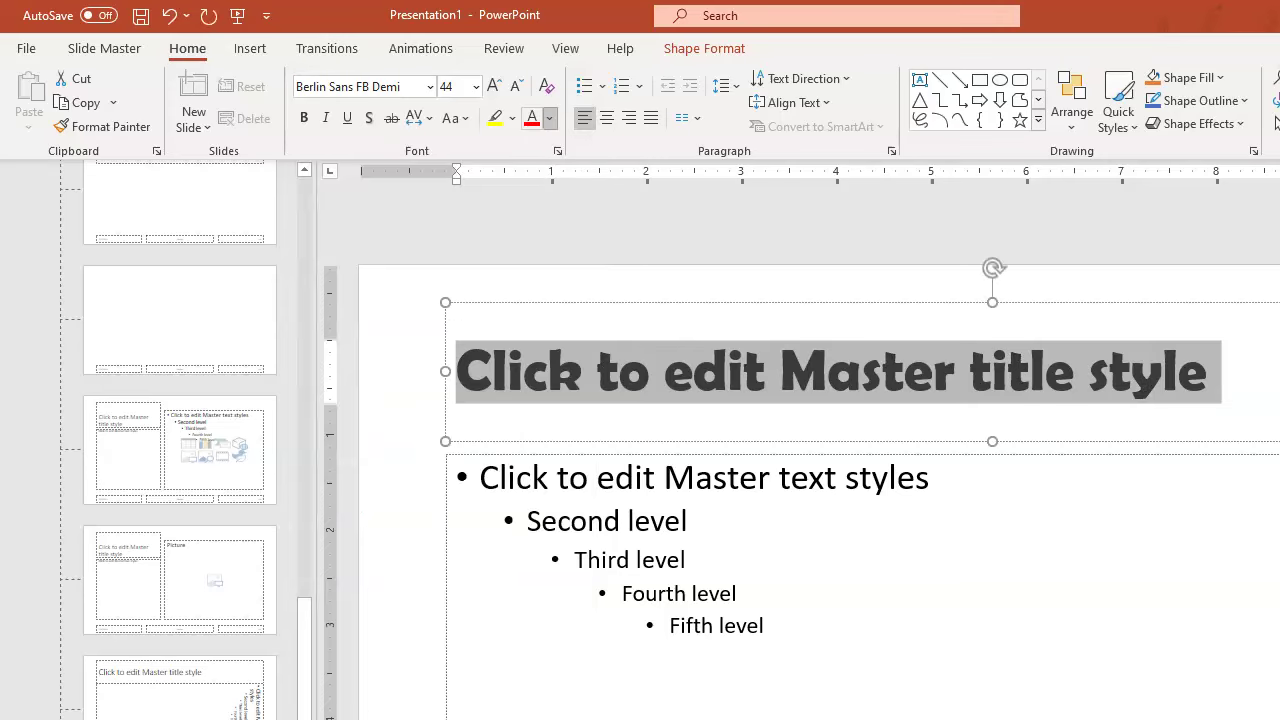
Colour the master title text blue and move its placeholder to the lower edge of the slide, over the footers
click(549, 118)
click(583, 169)
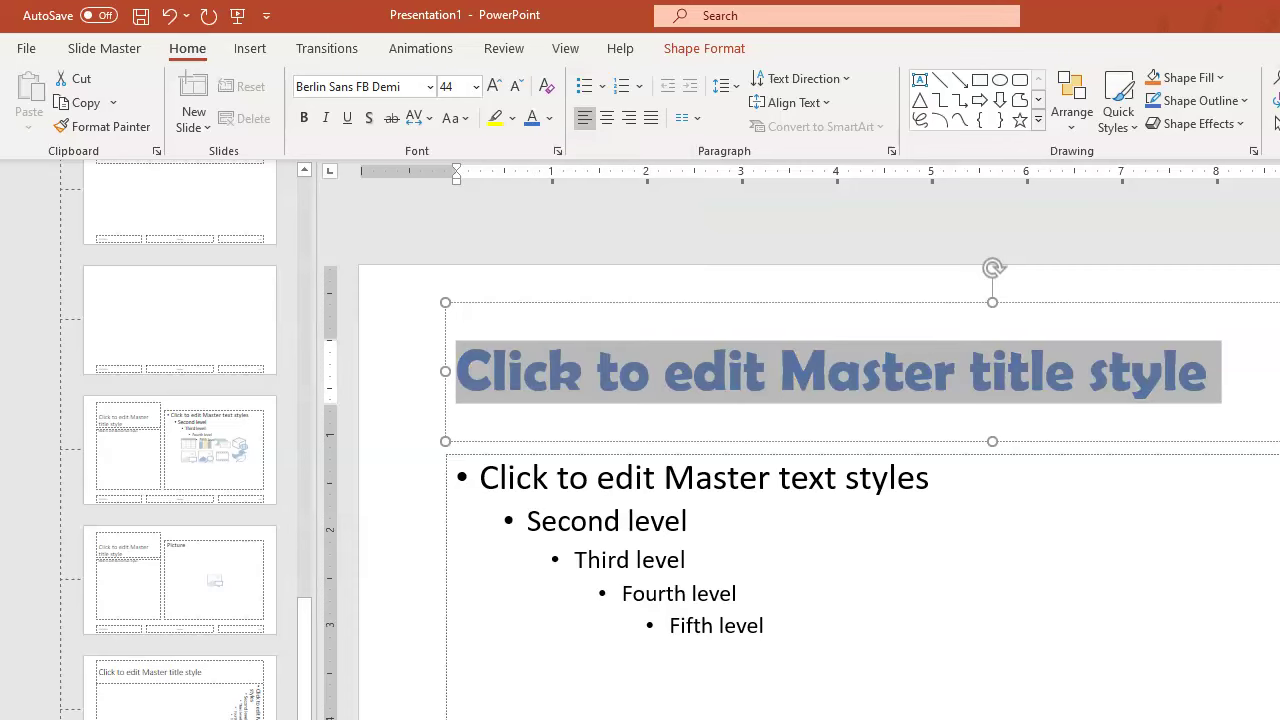
drag(655, 302, 566, 719)
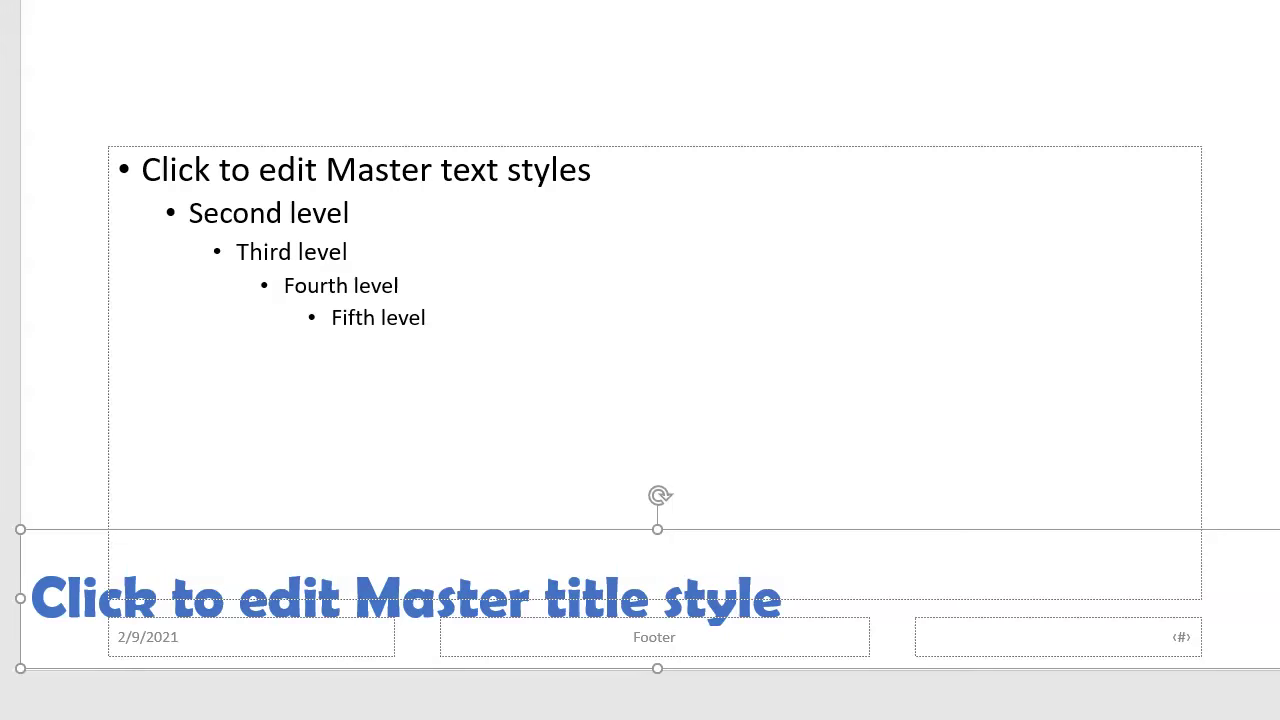
Append "/4" after the number field in the slide master's slide number placeholder
click(1181, 637)
click(1191, 637)
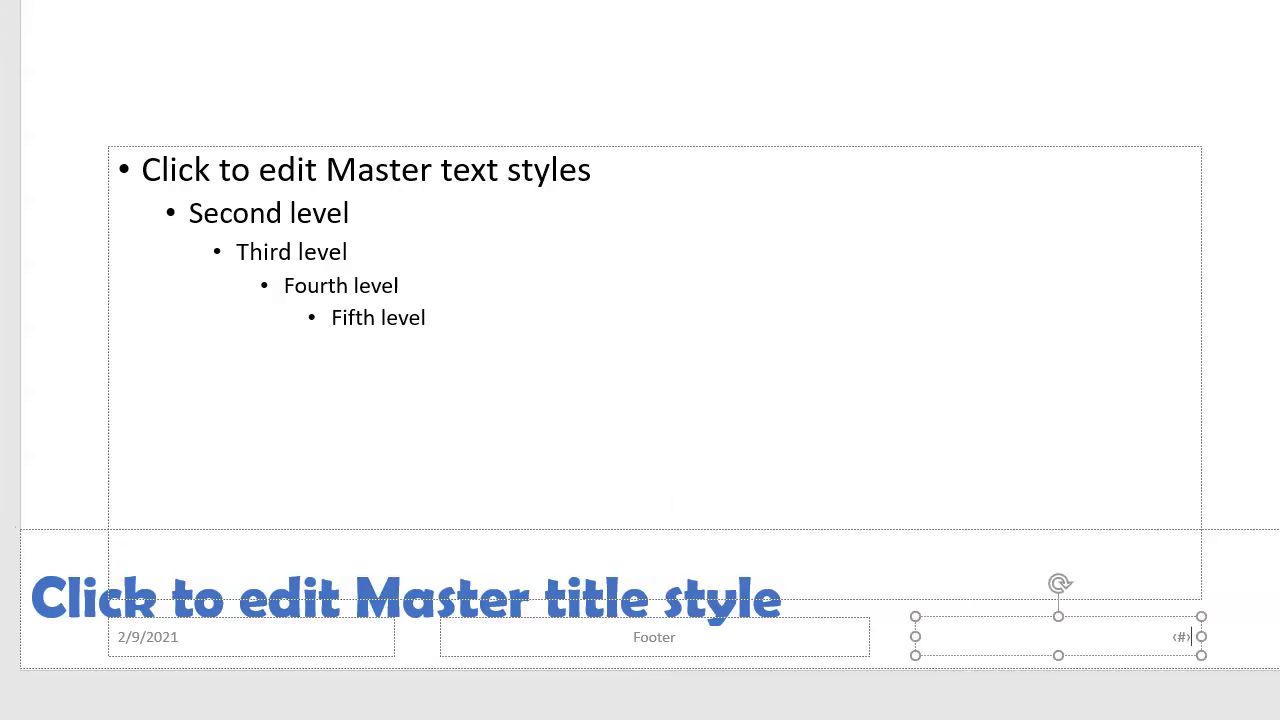
text(/4)
Colour the text of the slide master's slide number placeholder black
triple_click(1170, 637)
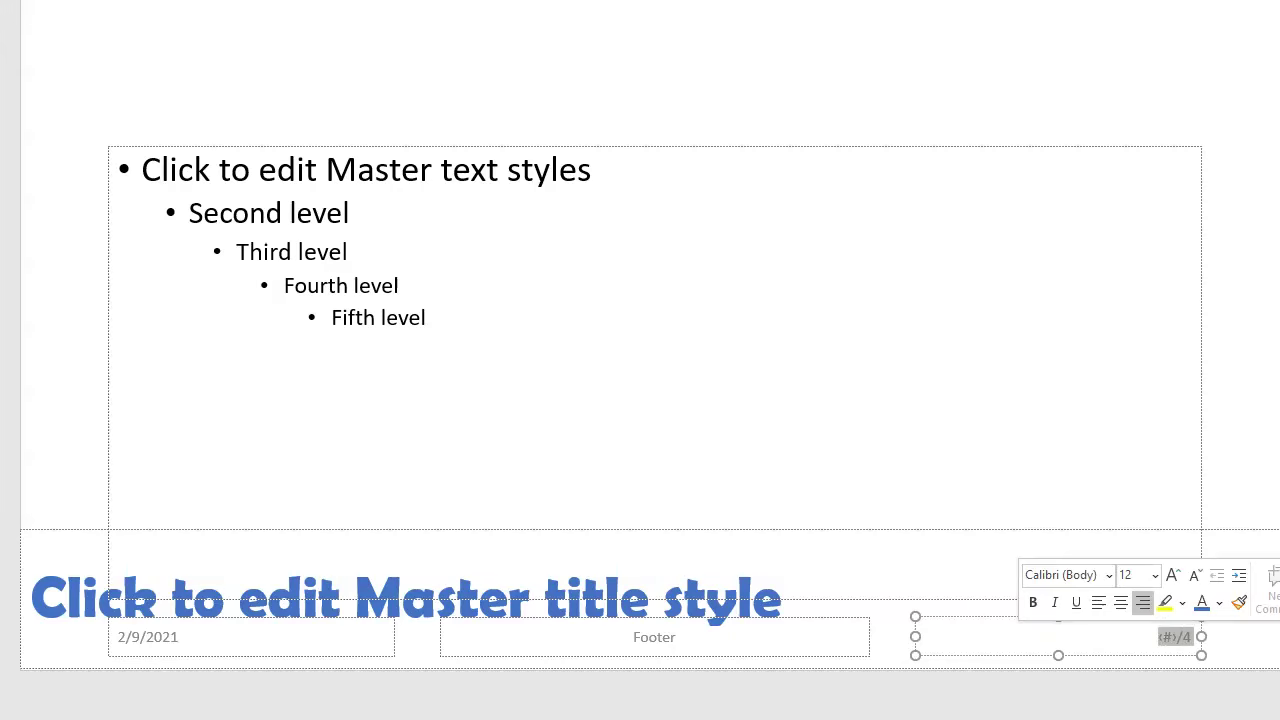
click(1219, 603)
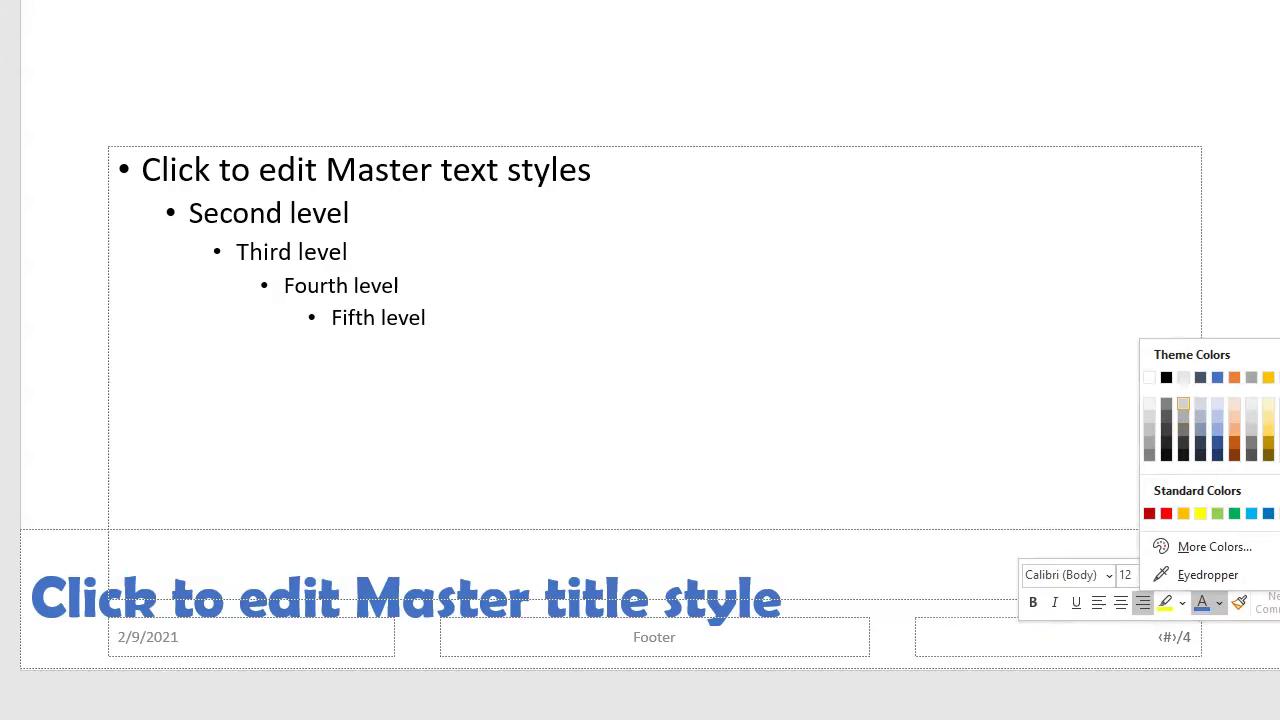
click(1166, 377)
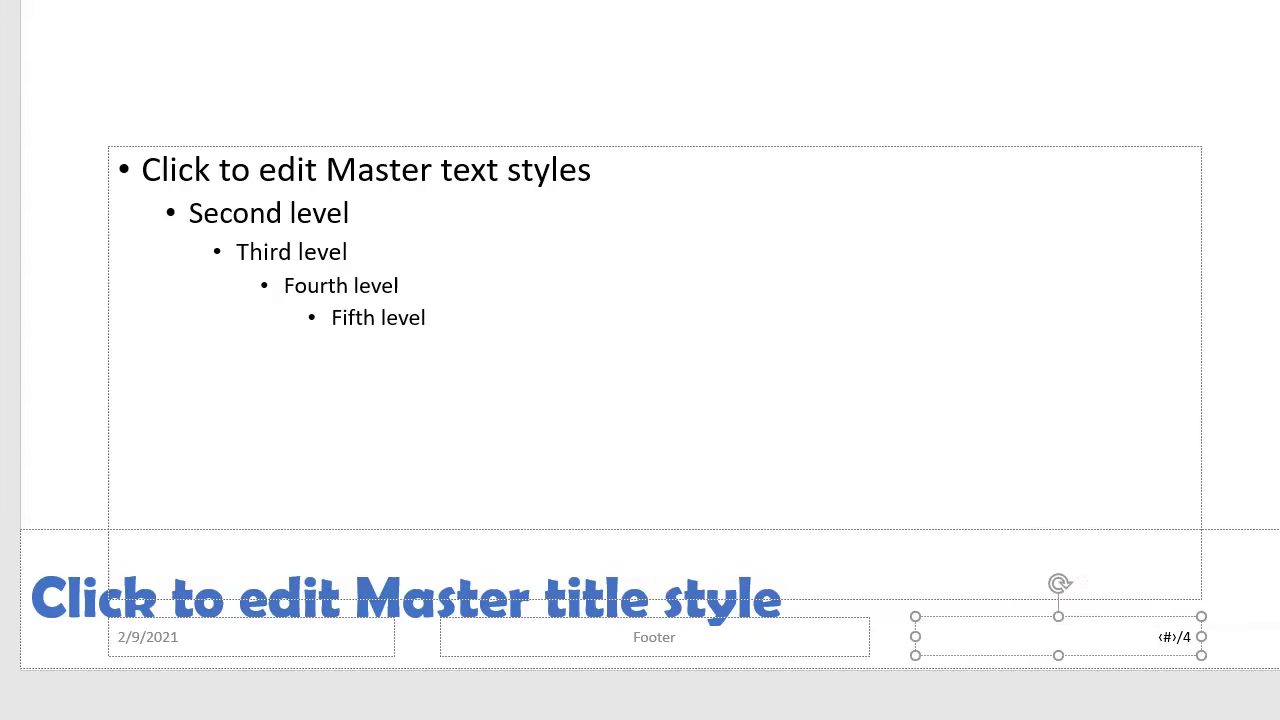
Remove the bullets from the first two levels of the master body text and bring the second level flush with the first
click(350, 213)
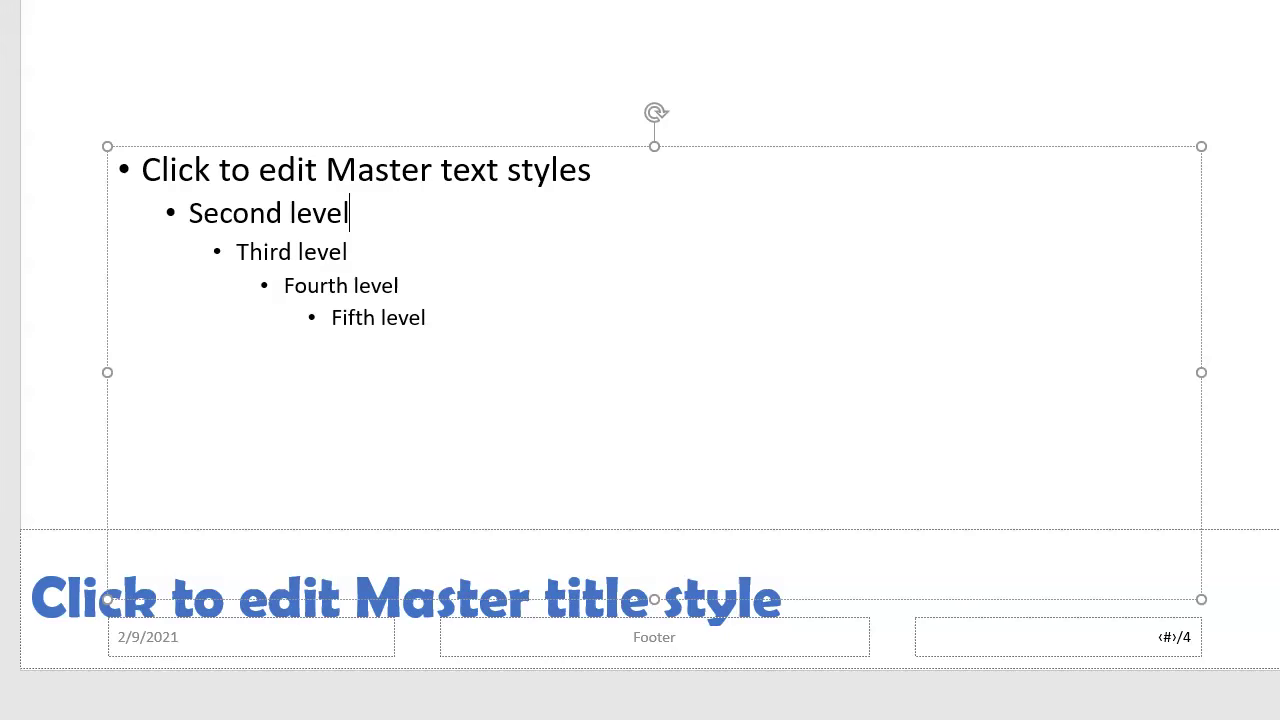
triple_click(278, 170)
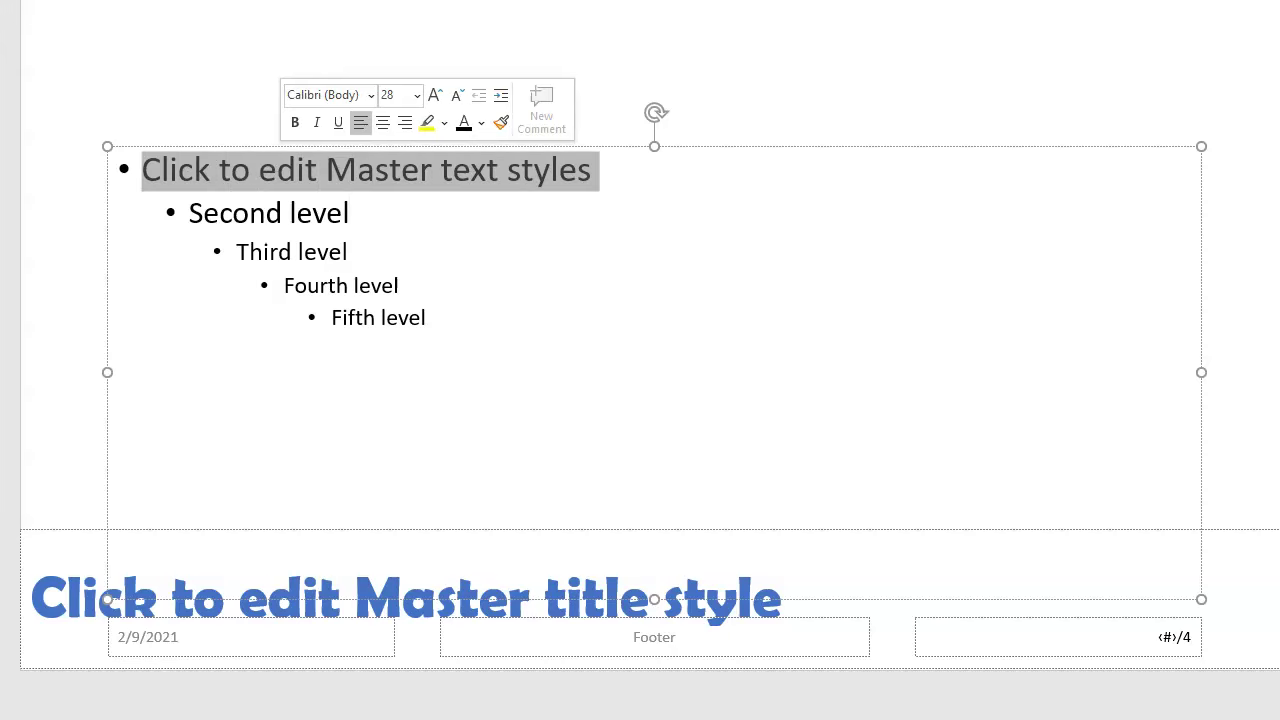
click(142, 170)
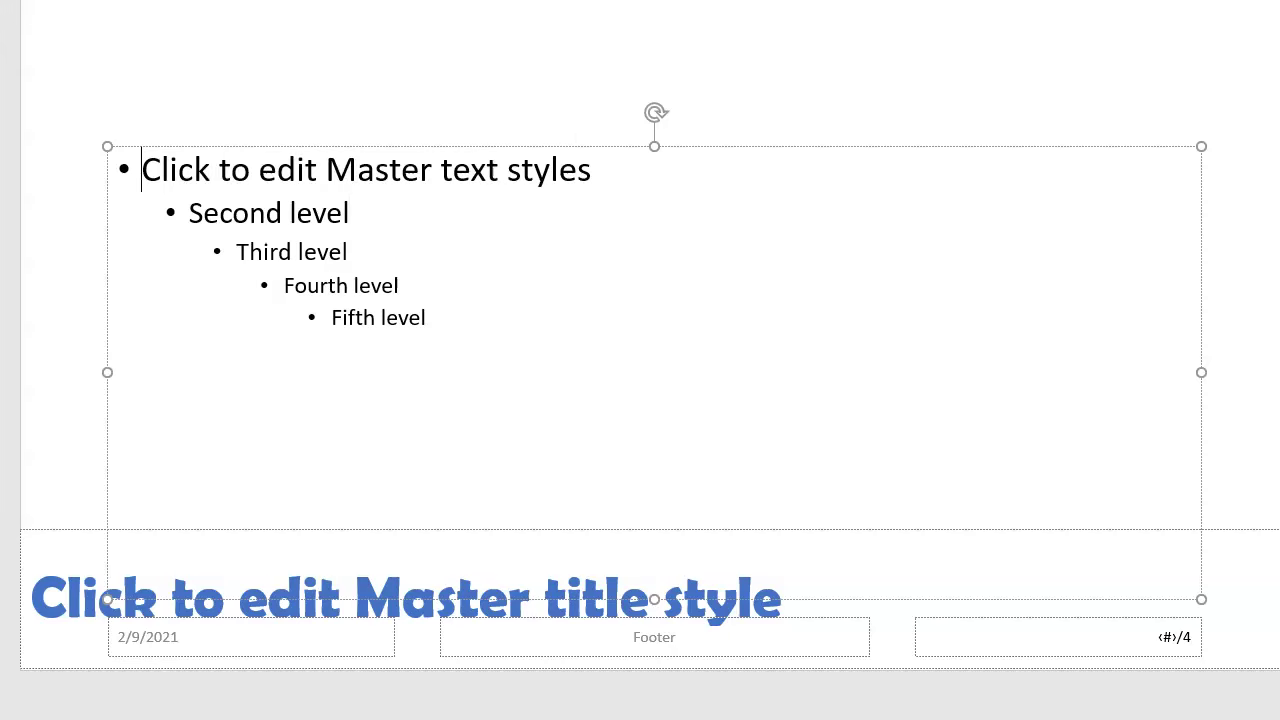
key(BackSpace)
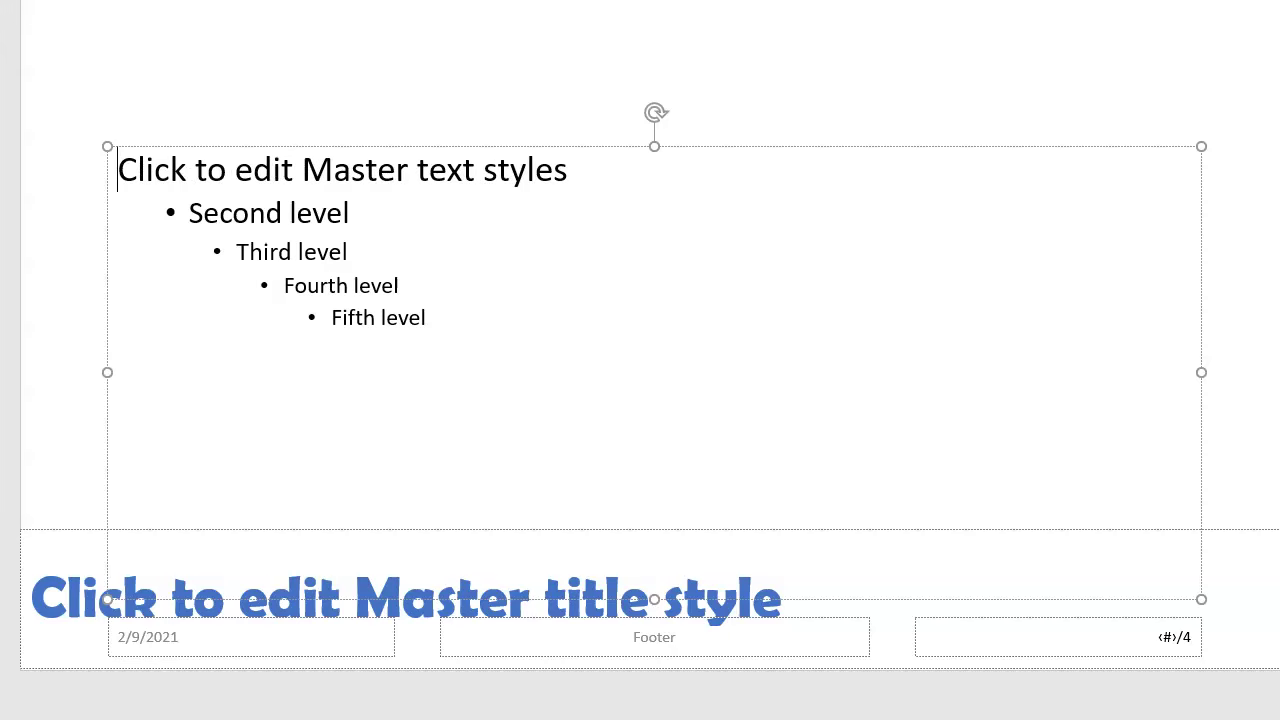
click(190, 213)
key(BackSpace)
key(BackSpace)
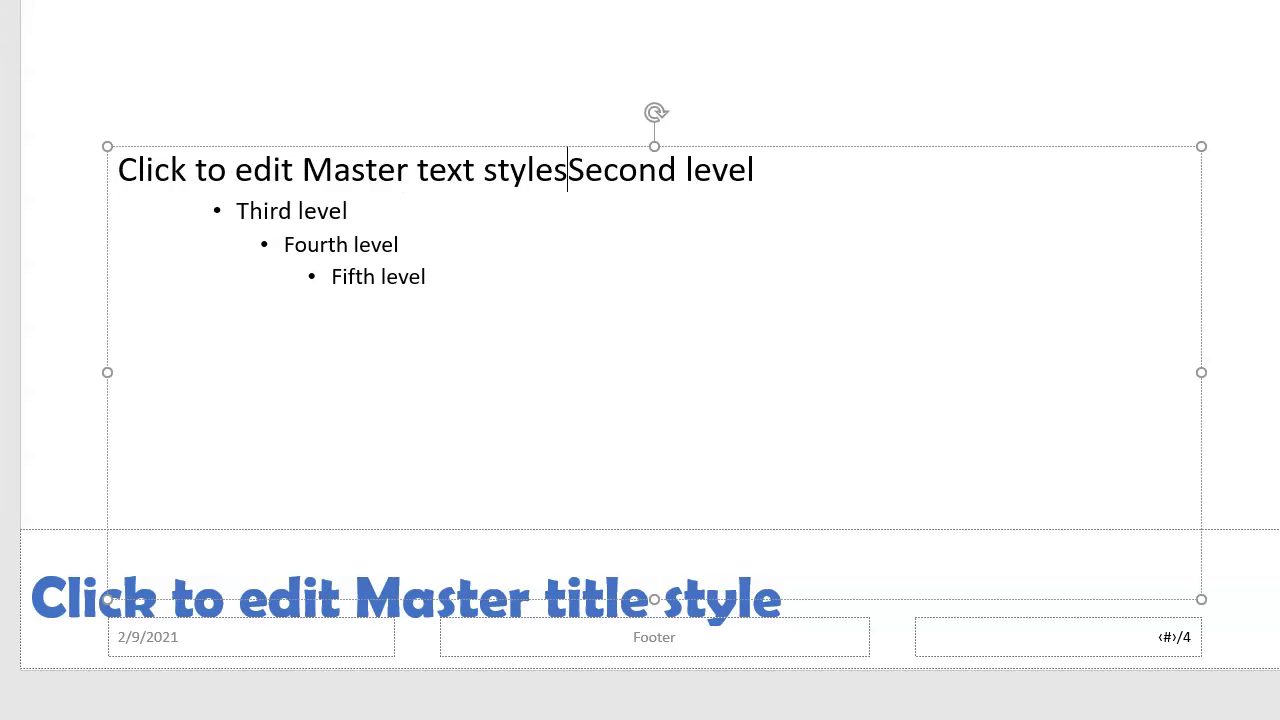
key(Return)
Remove the bullets and indents from the third, fourth and fifth levels of the master body text, keeping each on its own line
click(236, 264)
key(BackSpace)
key(BackSpace)
key(Return)
click(284, 316)
key(BackSpace)
key(BackSpace)
key(Return)
click(331, 369)
key(BackSpace)
key(BackSpace)
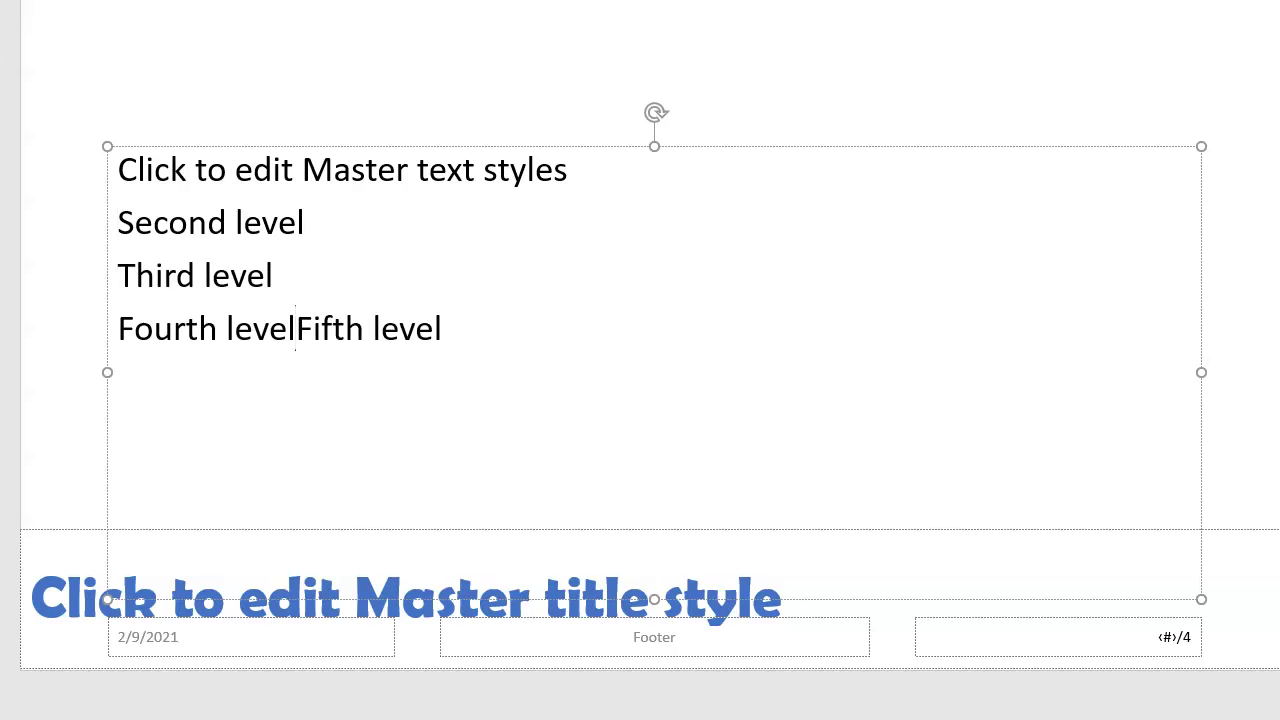
key(Return)
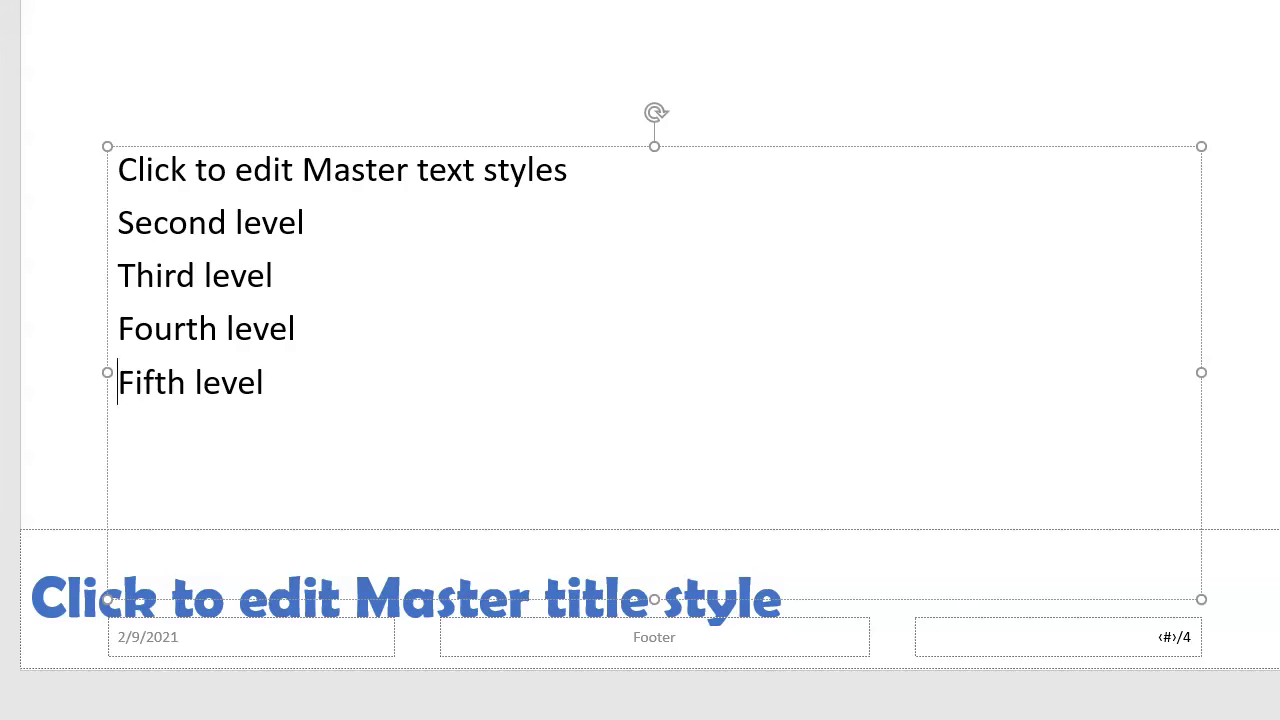
Increase the line spacing of the master body text
drag(119, 383, 270, 384)
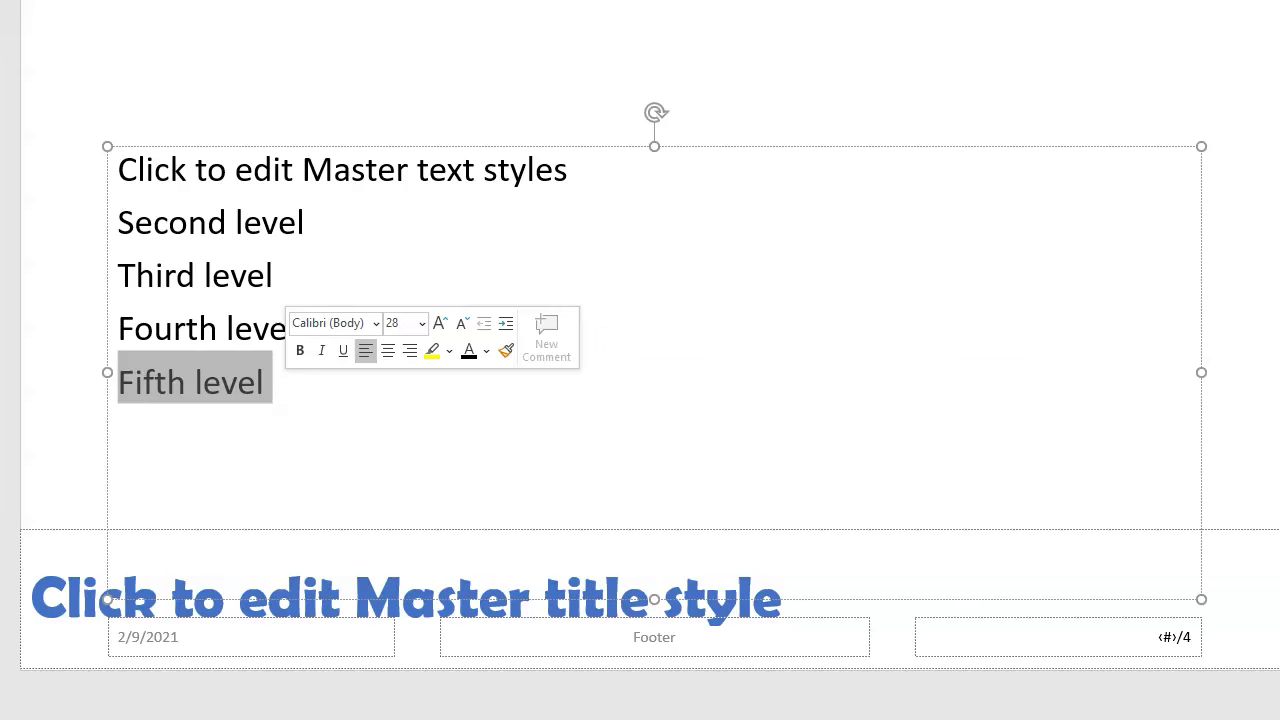
click(272, 170)
triple_click(272, 170)
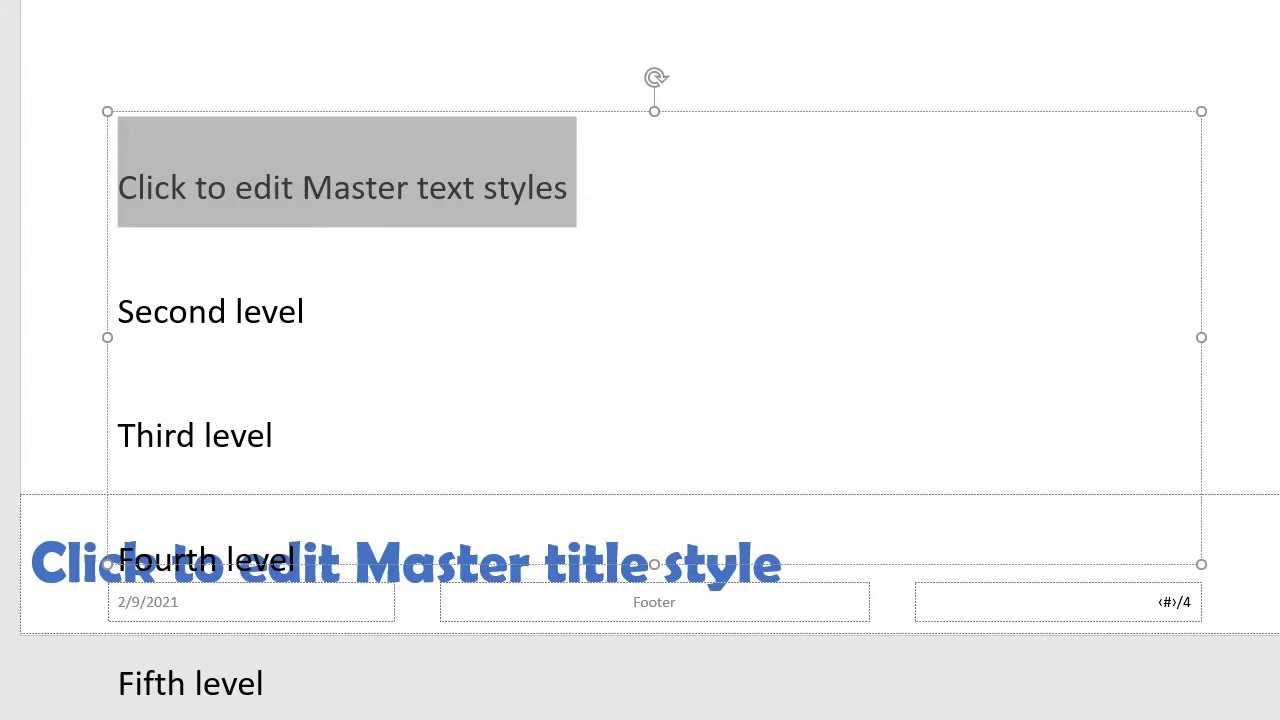
Centre the master body text horizontally
click(207, 311)
click(235, 187)
triple_click(235, 187)
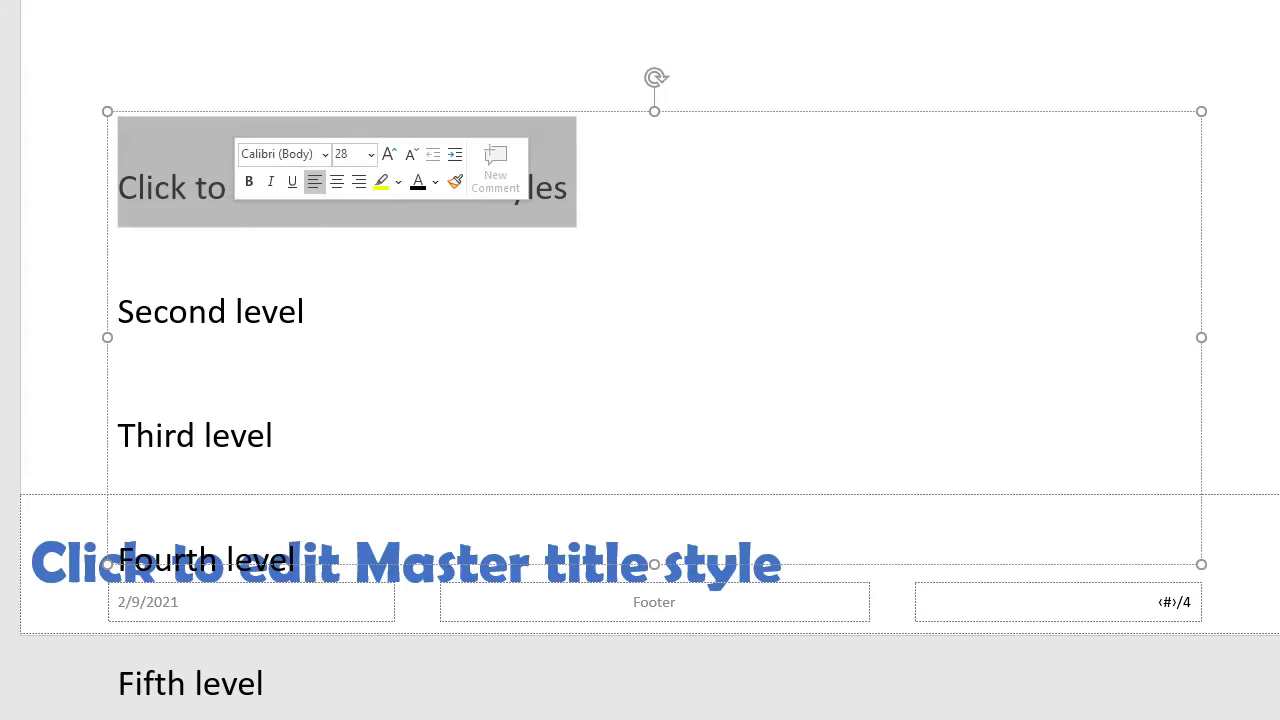
click(235, 311)
click(304, 311)
click(154, 187)
triple_click(154, 187)
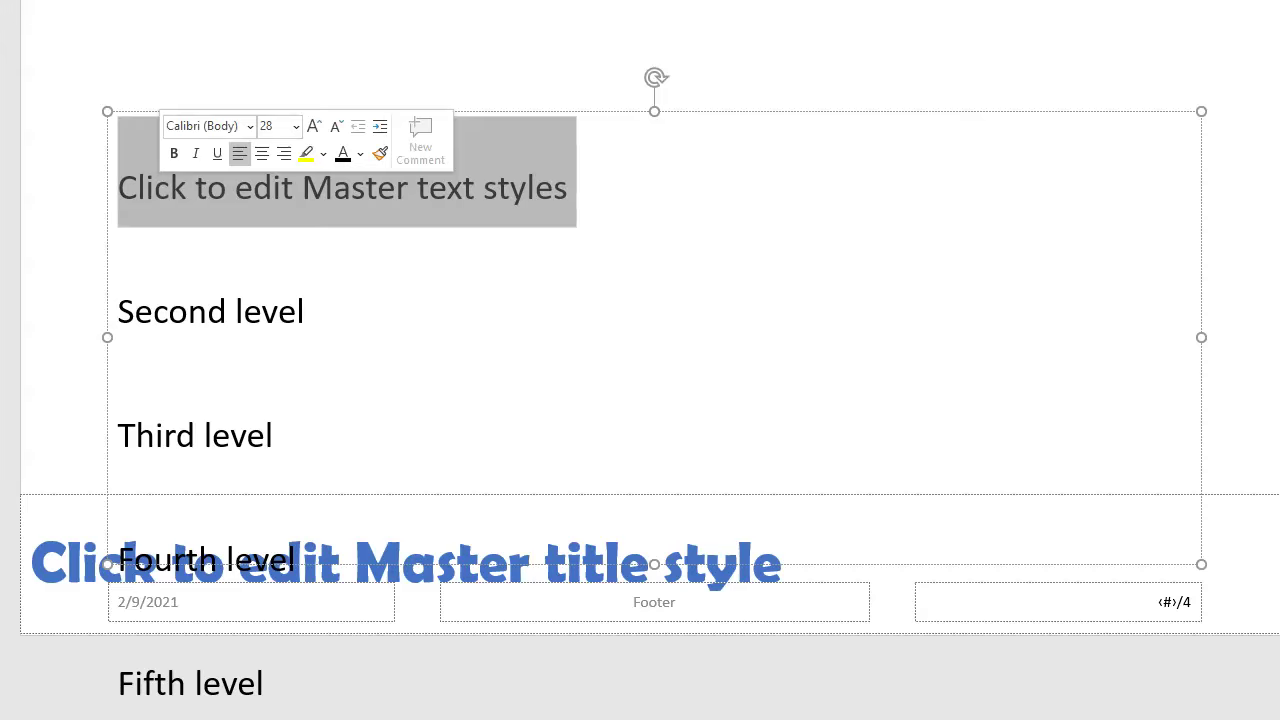
key(ctrl+e)
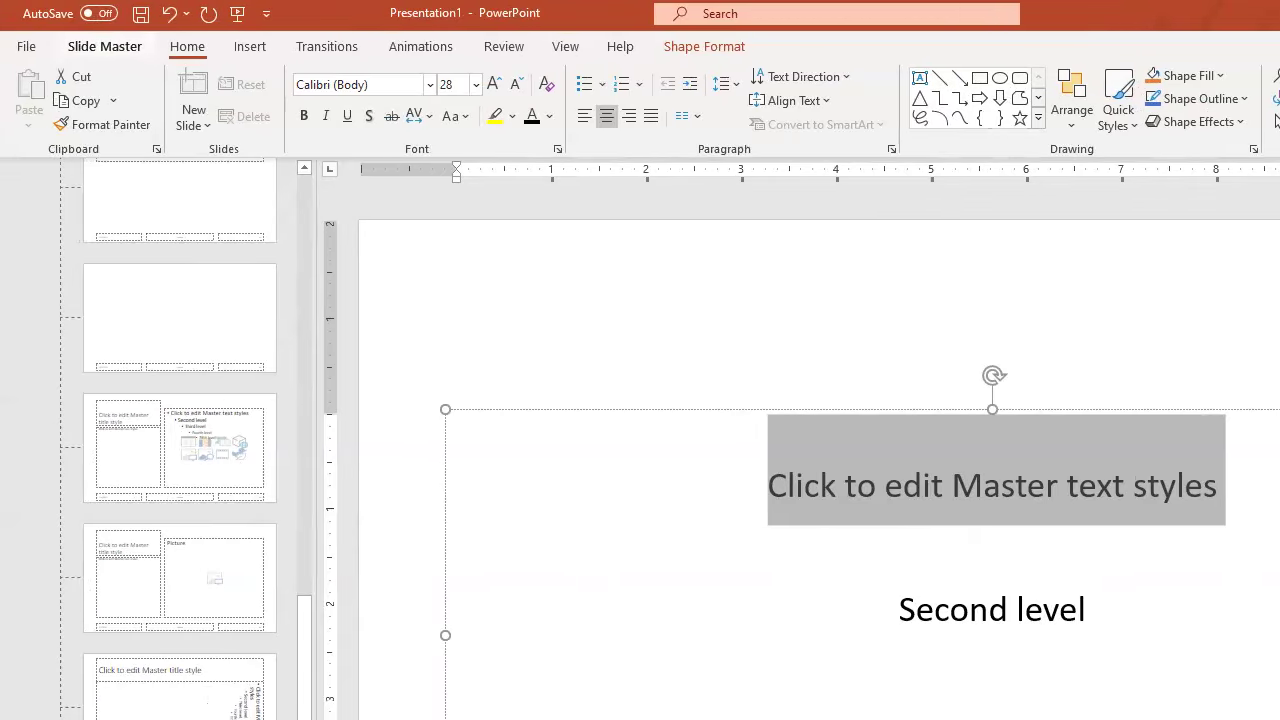
Give the slide master a solid light gold background fill
click(104, 46)
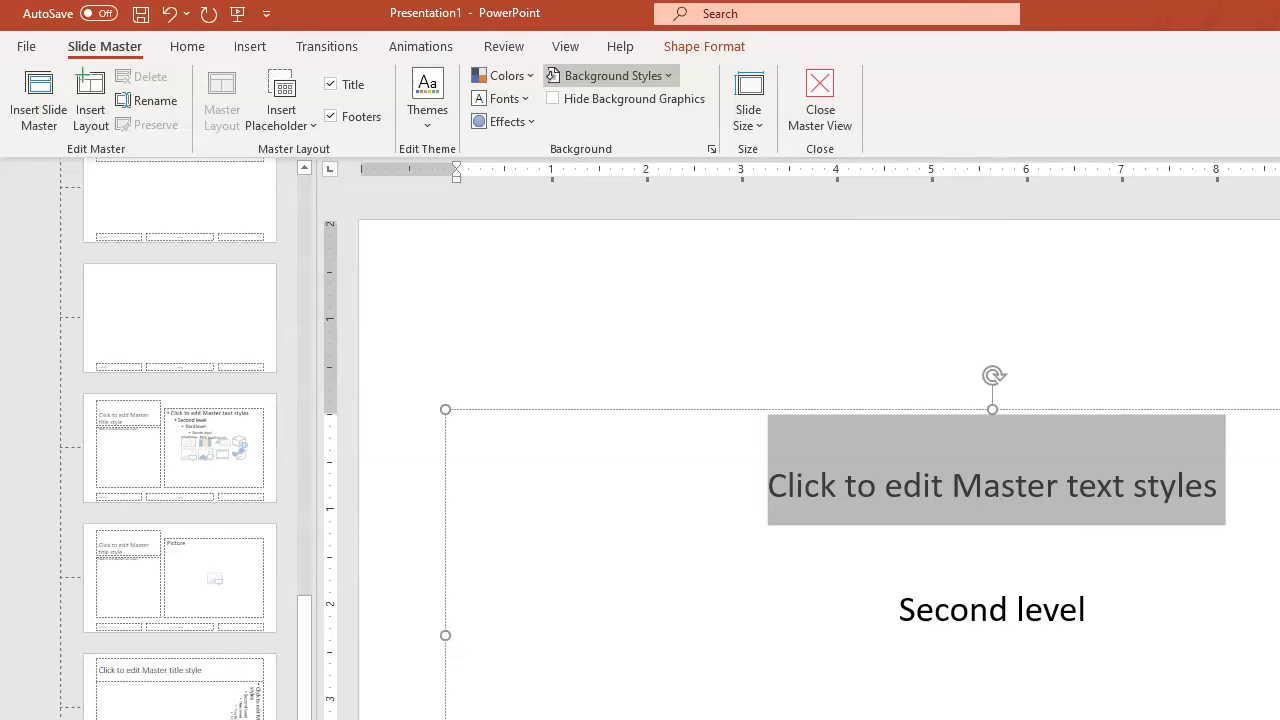
click(610, 75)
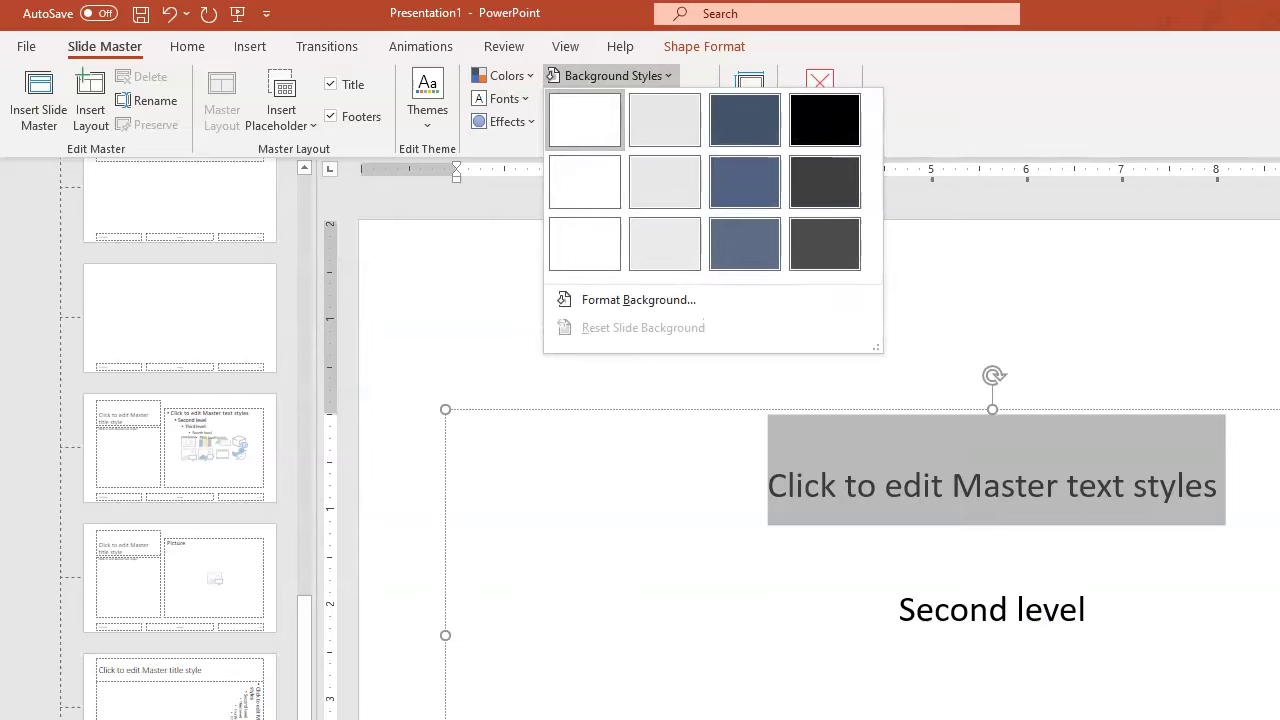
key(Escape)
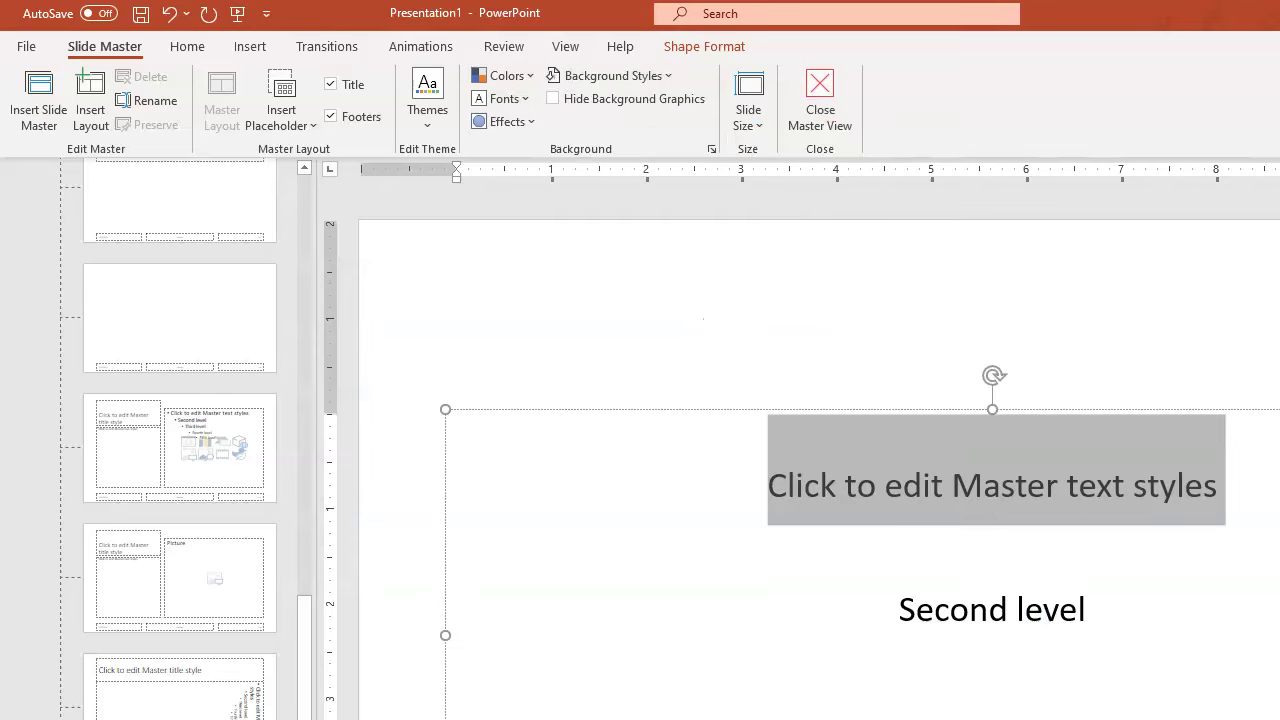
right_click(550, 262)
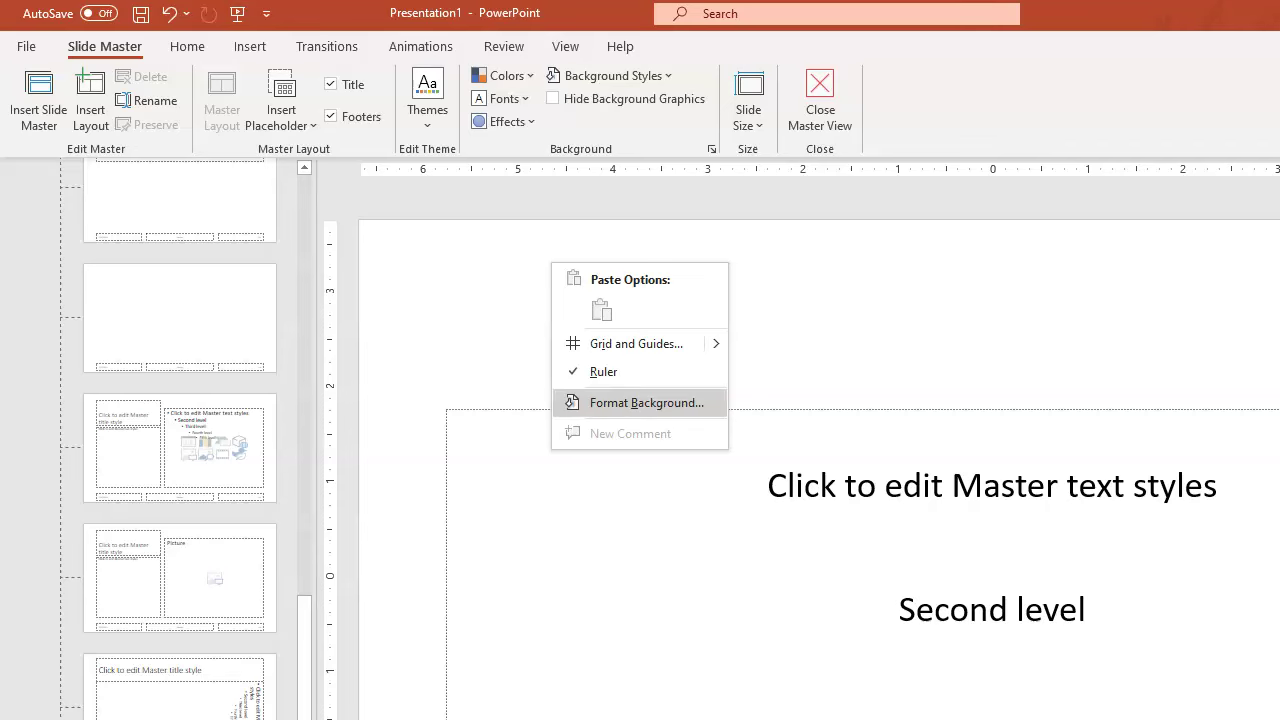
click(640, 403)
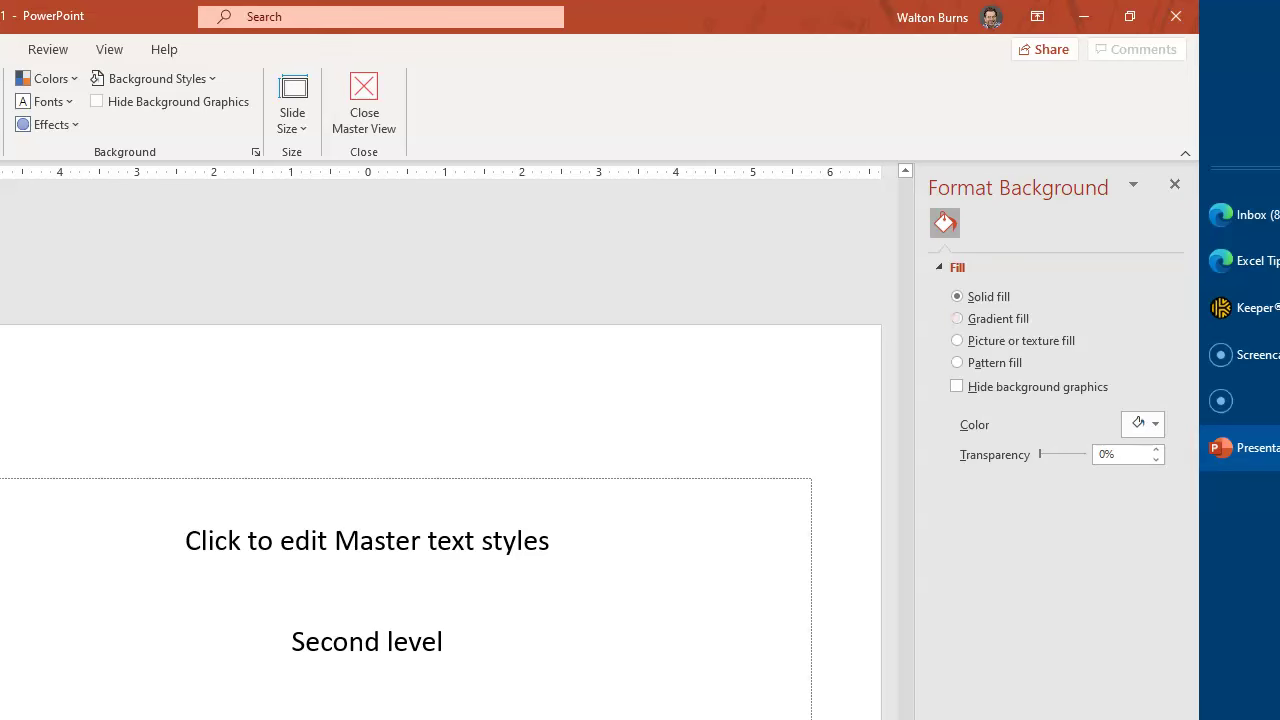
click(1142, 424)
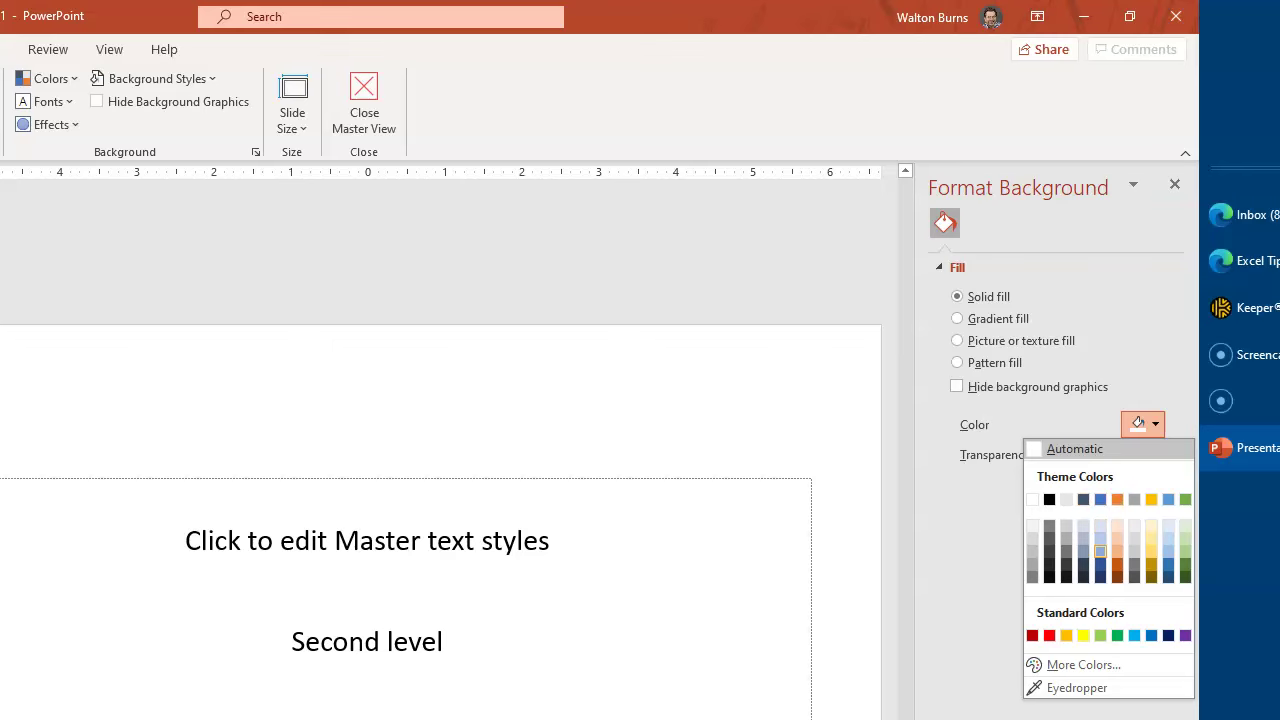
click(1151, 550)
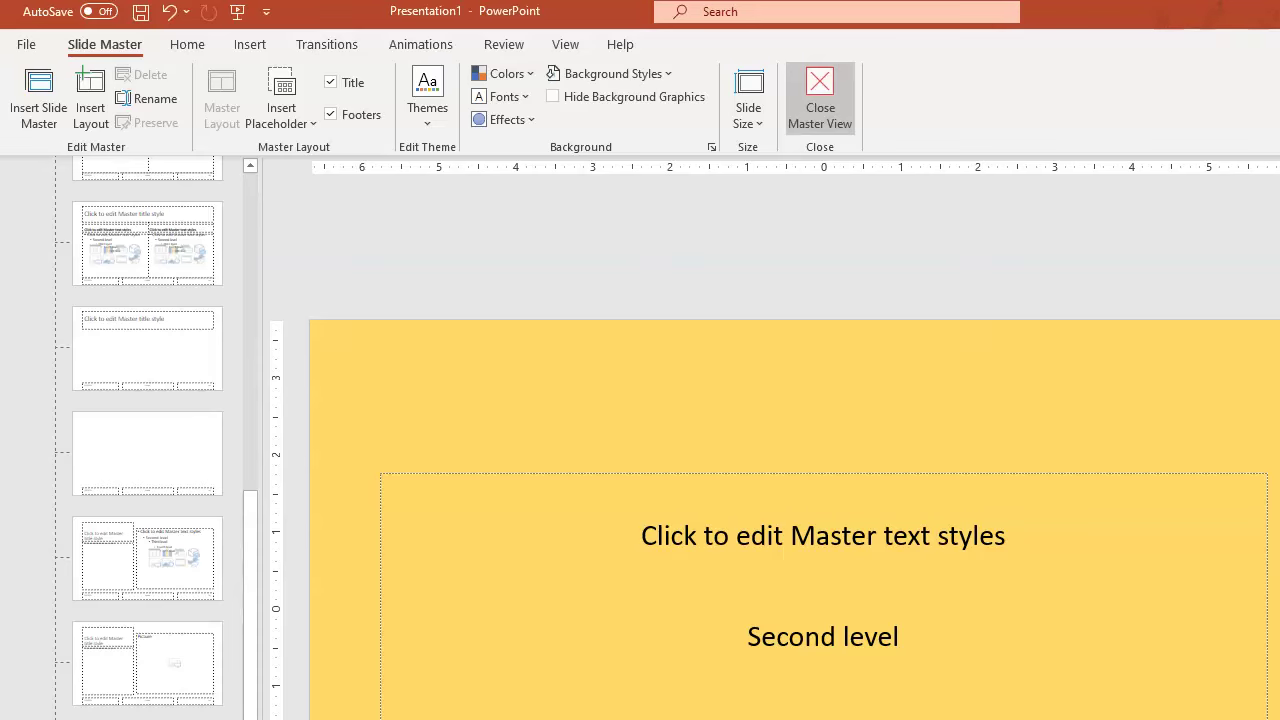
Leave the Slide Master and review the restyled vocabulary slides 3, 4 and 5
click(820, 100)
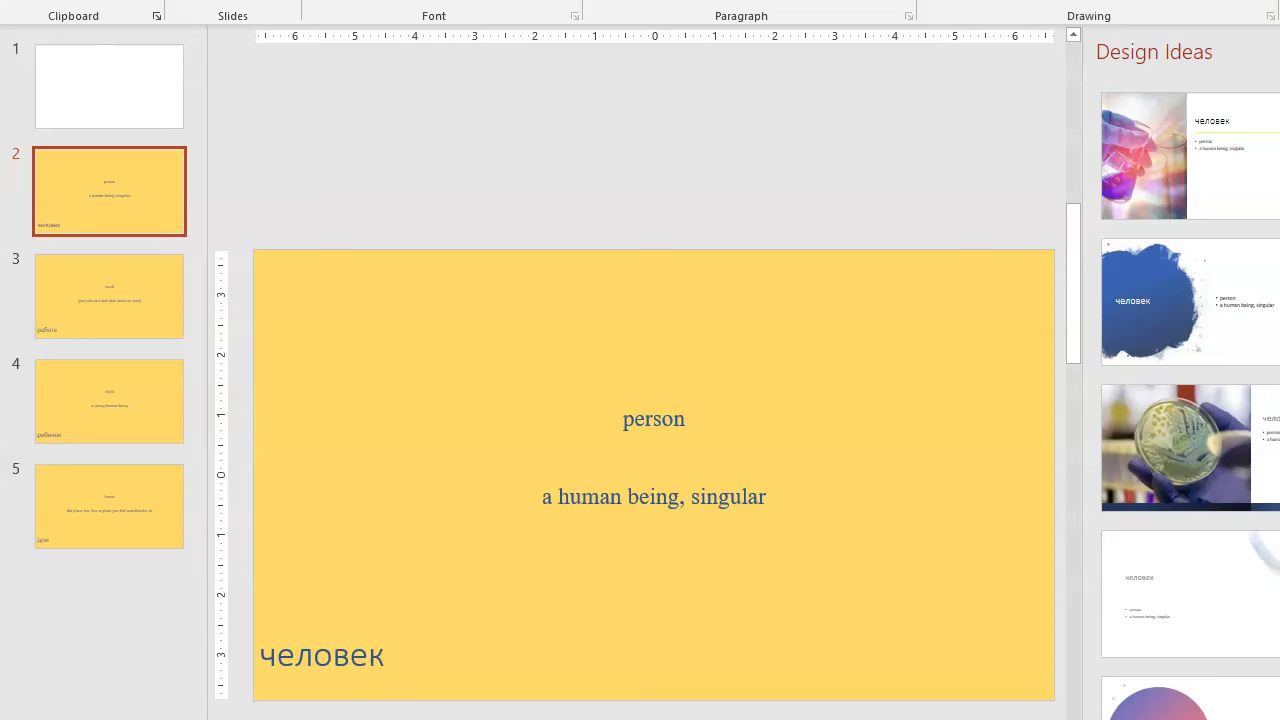
click(109, 297)
click(109, 402)
click(109, 506)
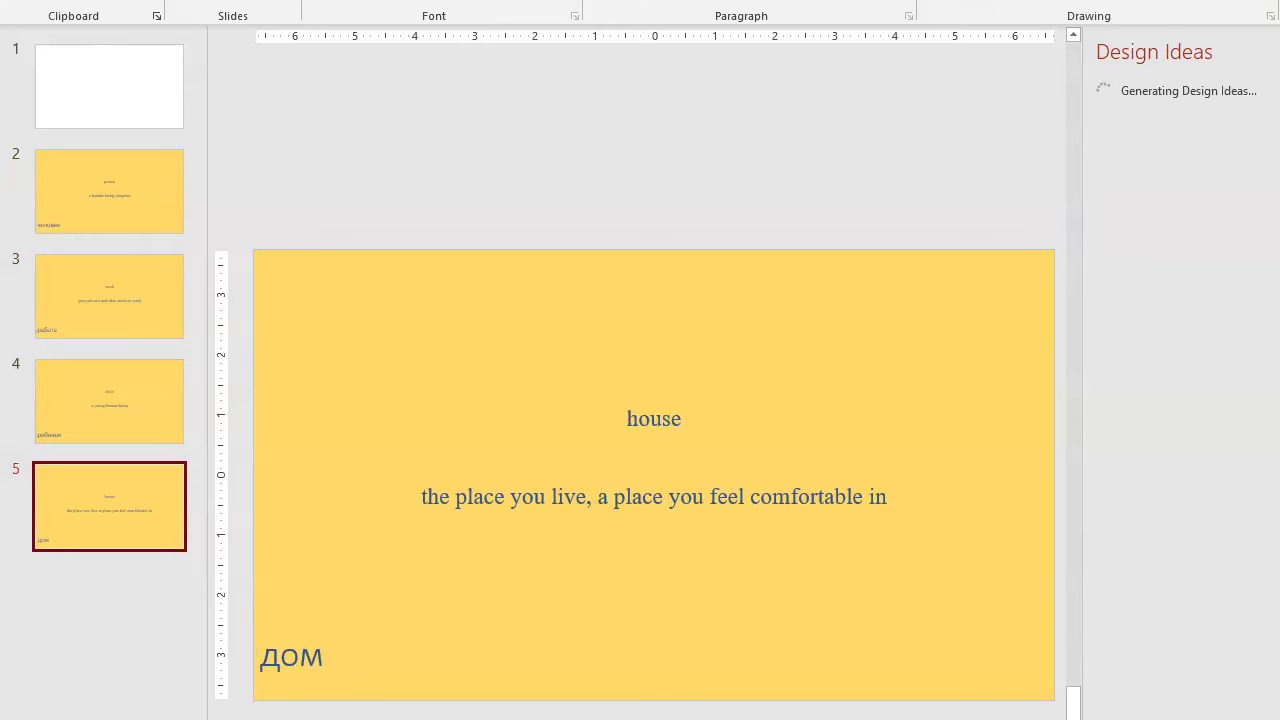